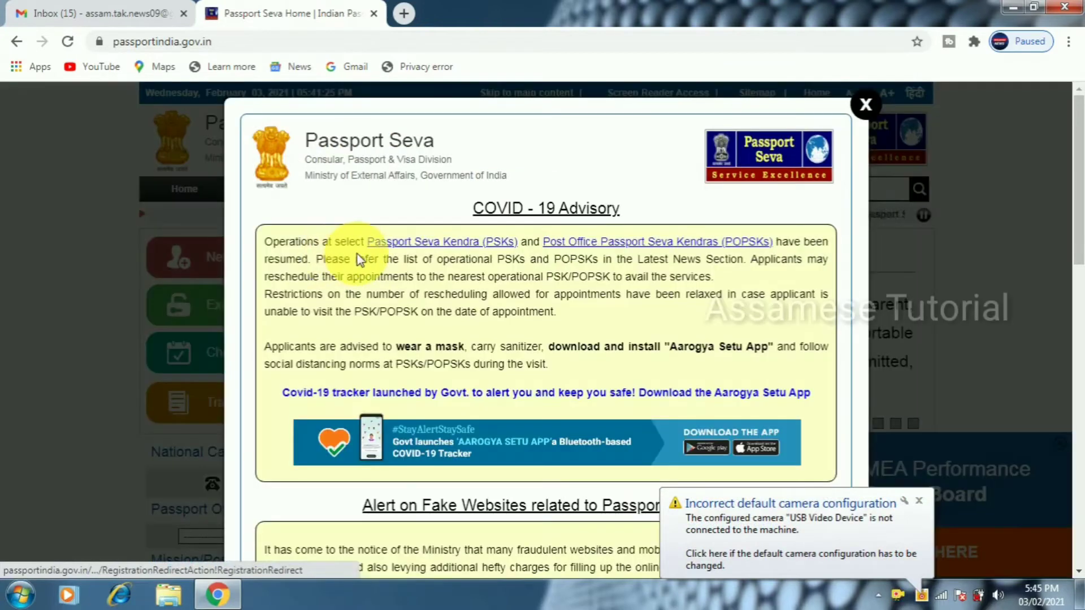
Dismiss the COVID-19 advisory and start a new user registration
click(866, 105)
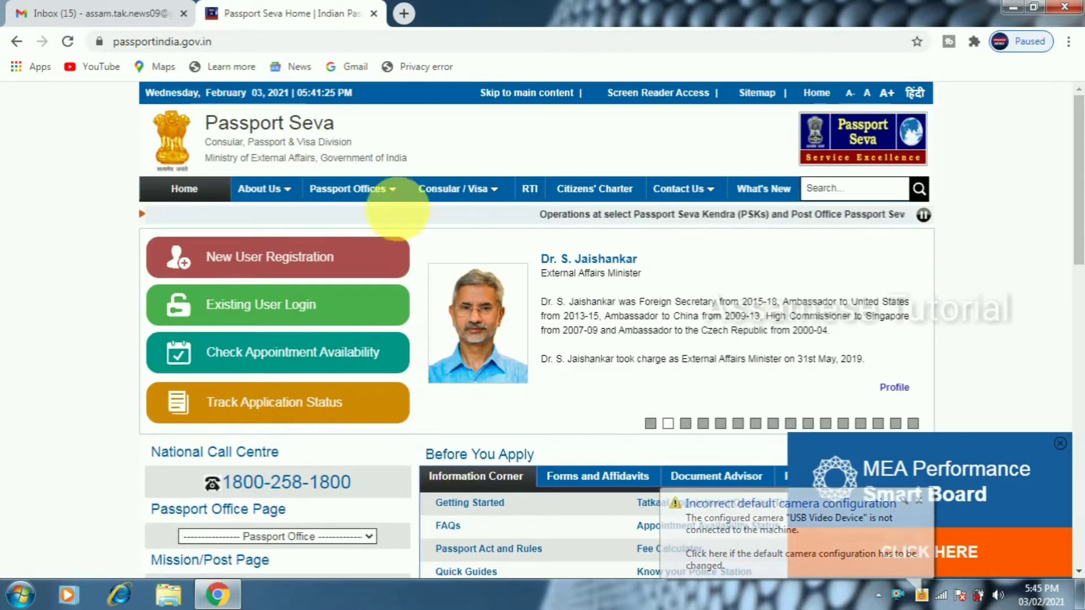
click(292, 257)
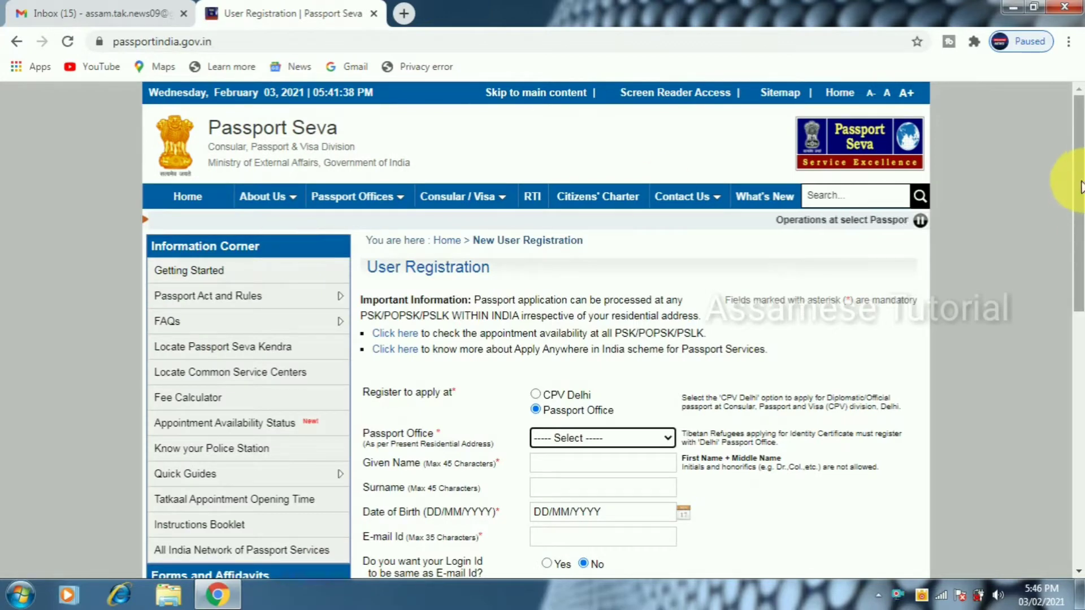
Choose Guwahati as the passport office
scroll(1074, 271, down, 1)
scroll(1074, 271, down, 4)
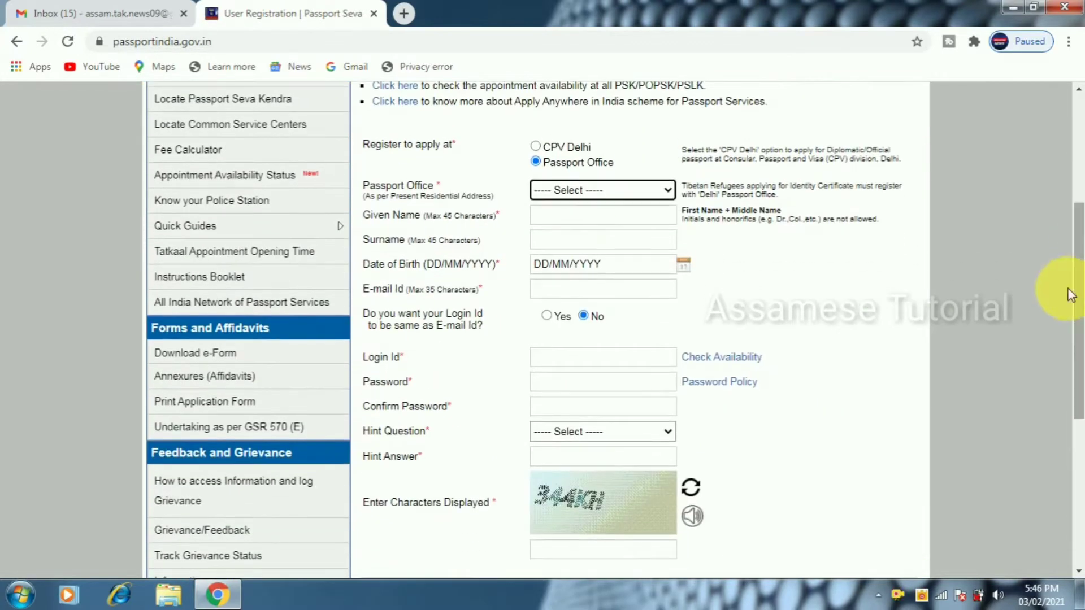
click(565, 190)
key(Down)
key(Down)
key(Down)
key(Down)
key(Down)
key(Down)
key(Down)
key(Down)
key(Down)
key(Down)
key(Down)
key(Down)
key(Down)
key(Down)
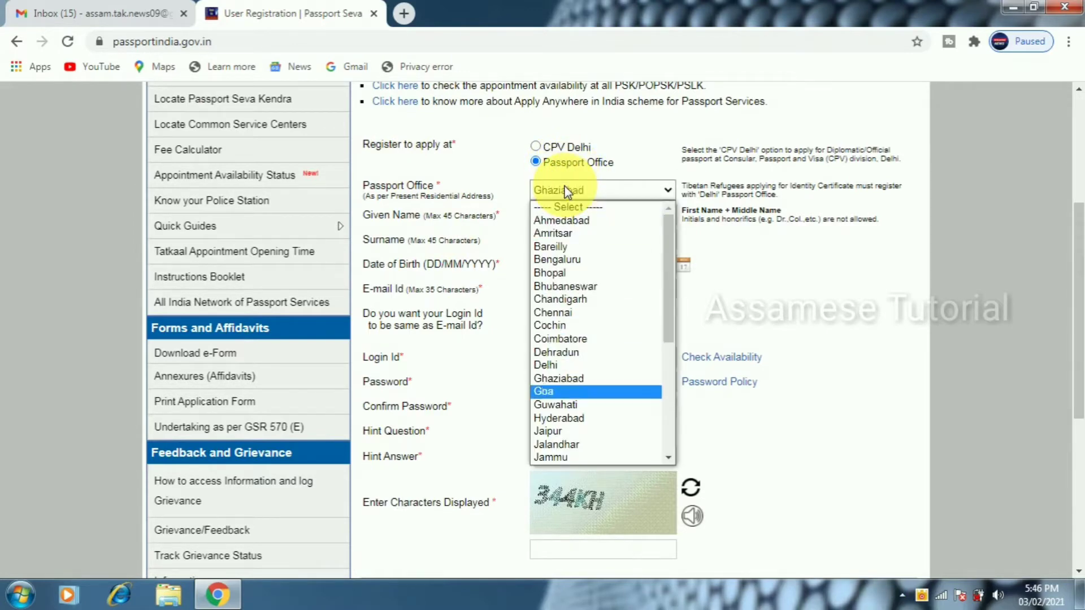
key(Return)
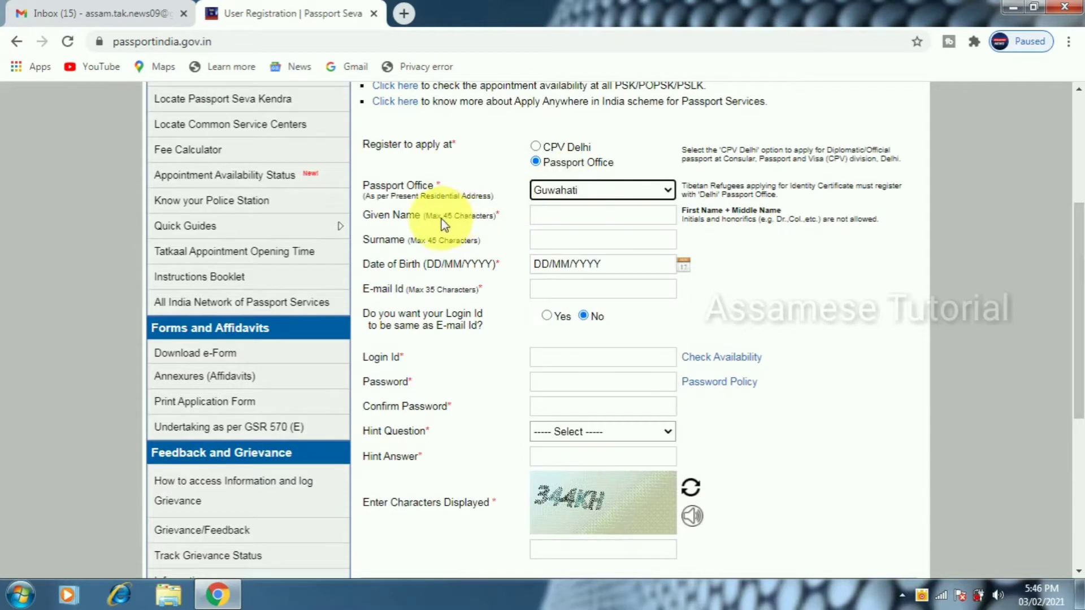
Enter the applicant's given name and surname
click(615, 217)
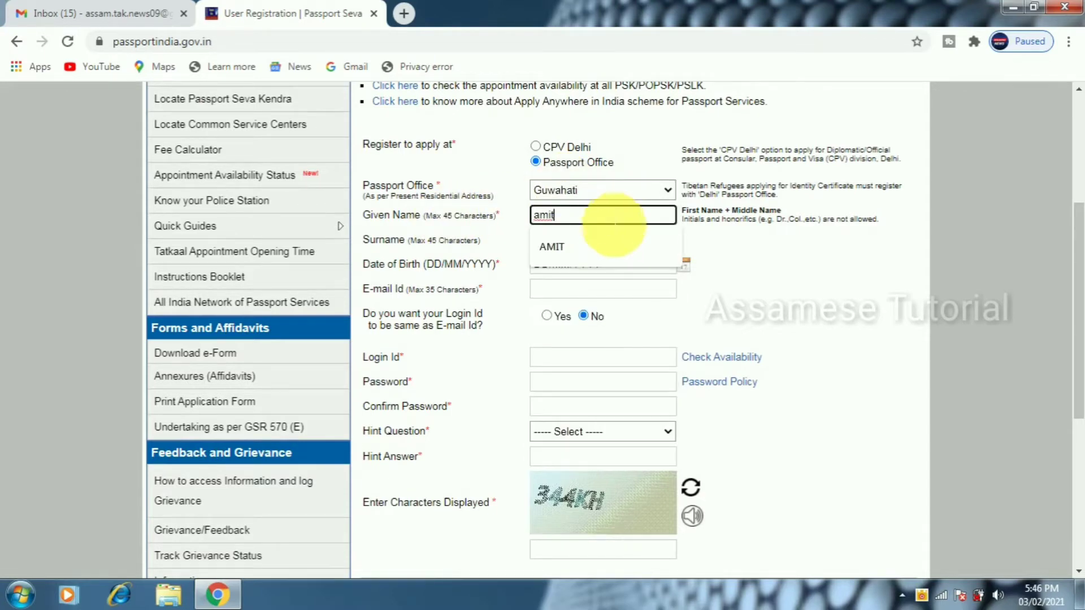
click(608, 236)
click(601, 242)
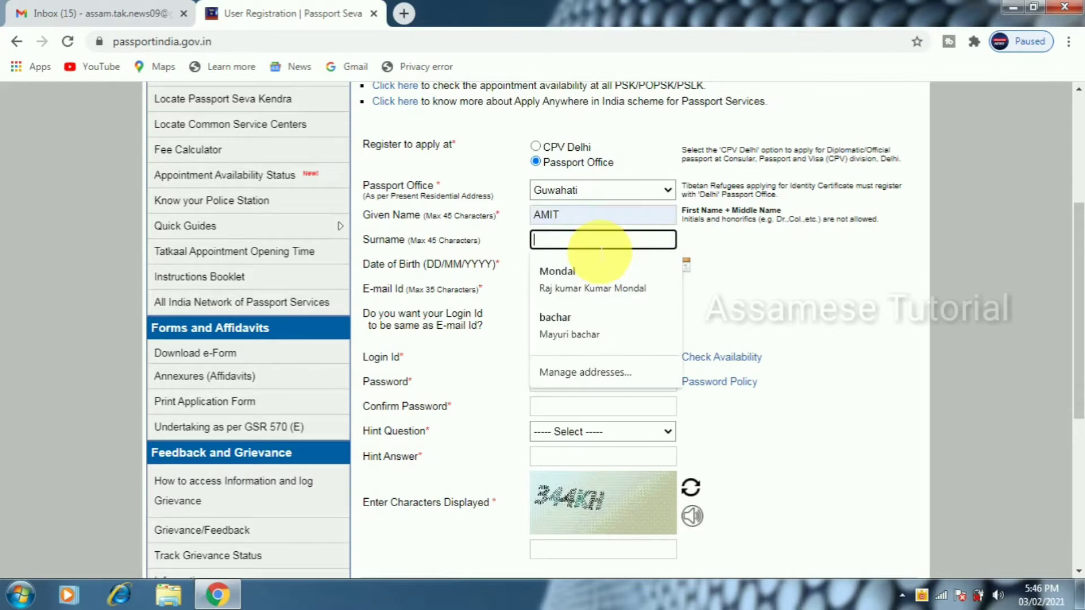
Set the date of birth to the 13th, 1991, and paste the saved e-mail address
click(594, 263)
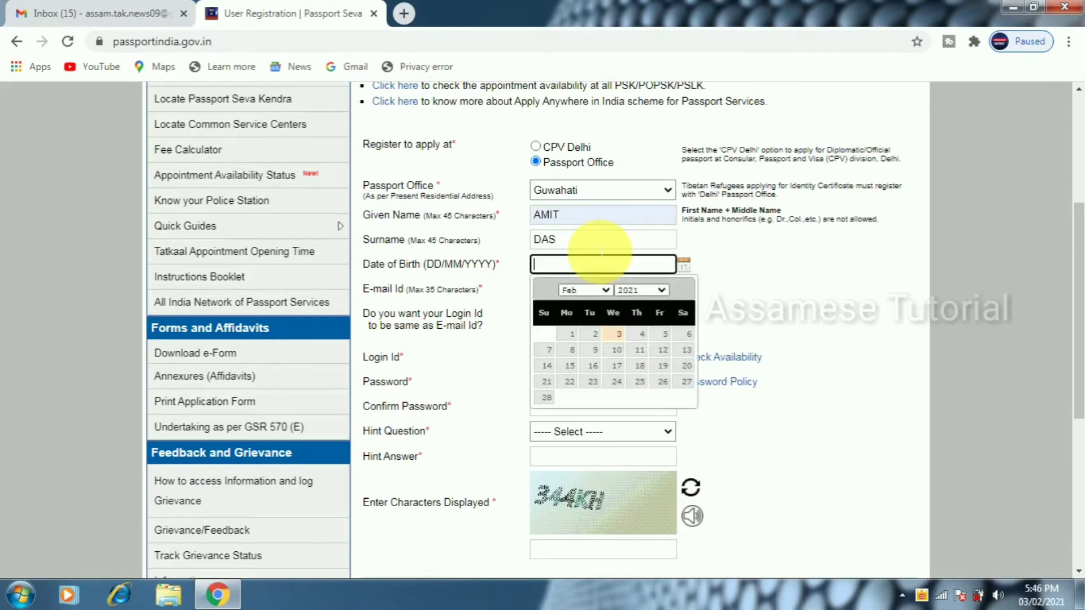
click(654, 289)
scroll(644, 339, up, 8)
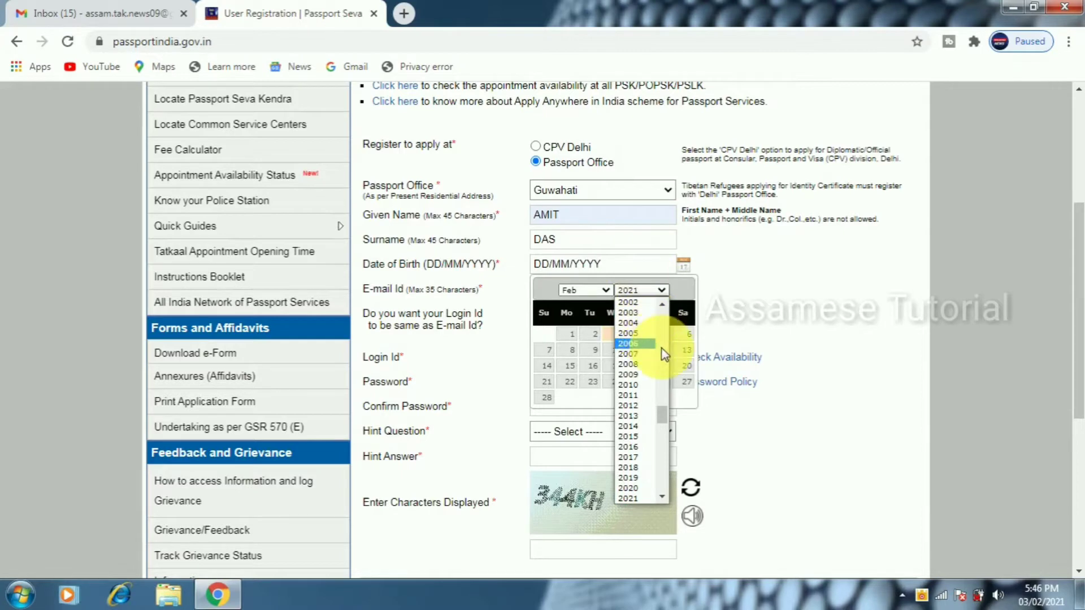
click(630, 370)
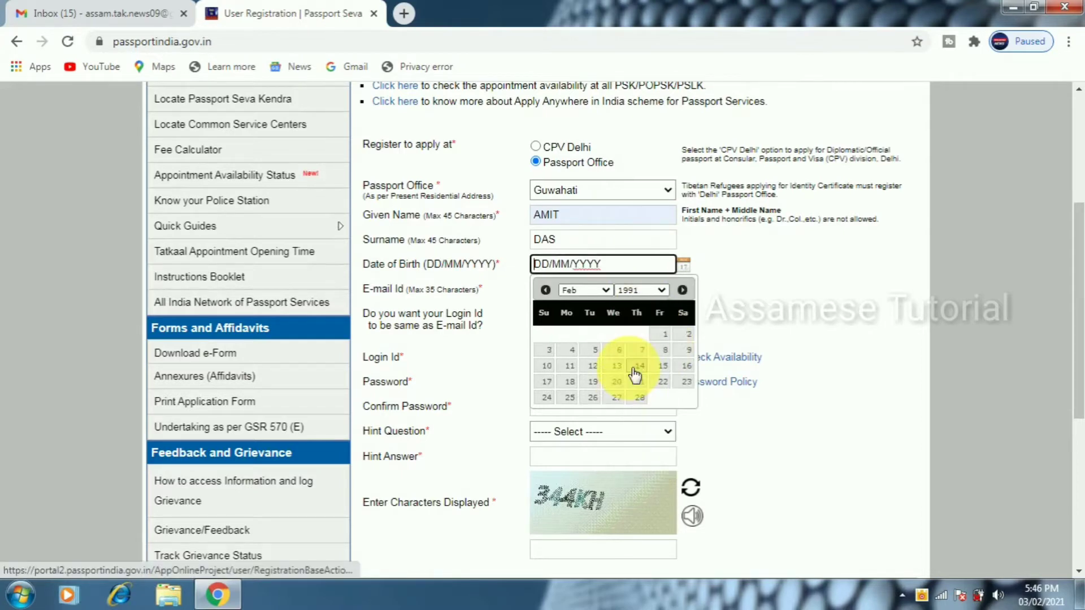
click(619, 367)
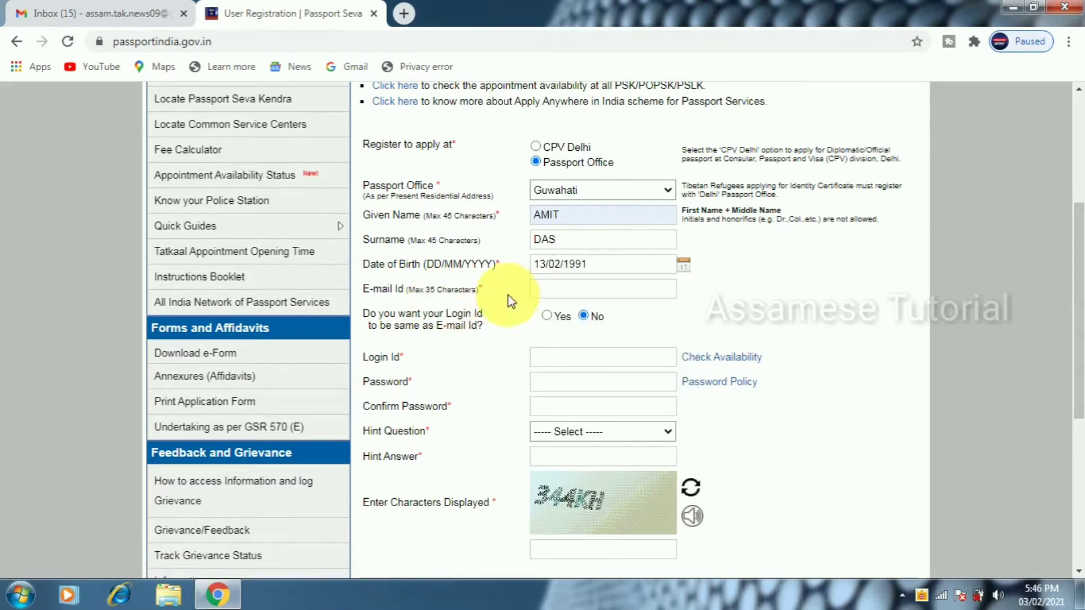
click(583, 289)
key(ctrl+v)
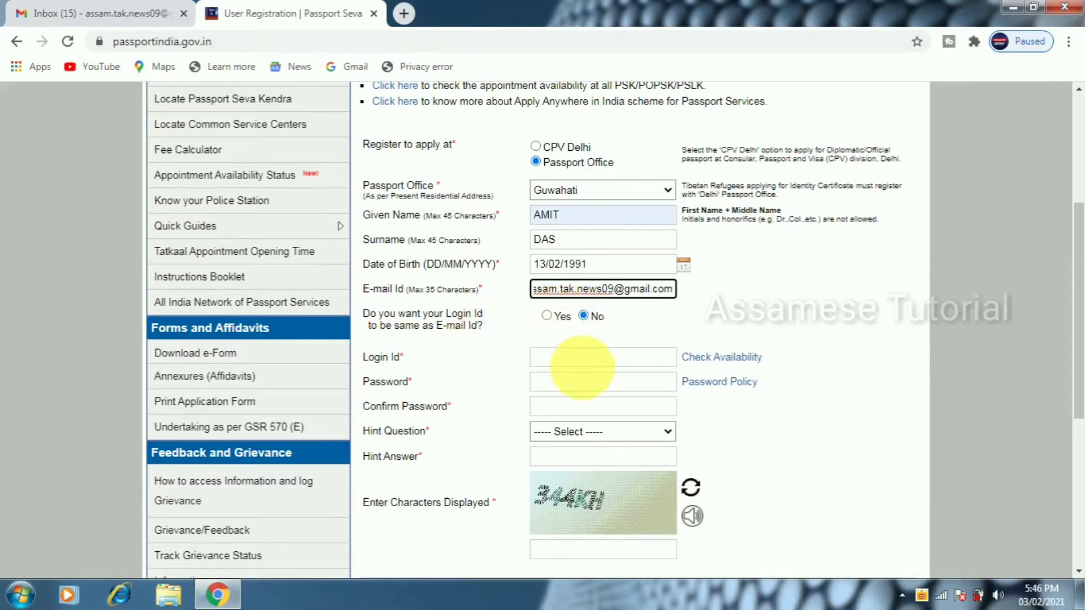
Make the login id the same as the e-mail and check its availability
click(582, 362)
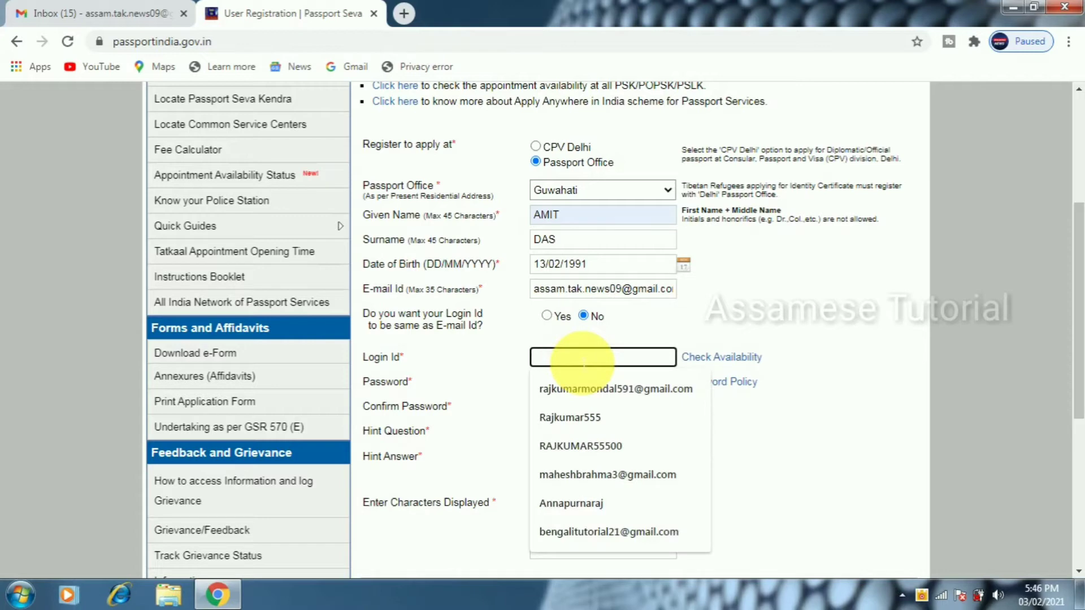
text(GGSGG)
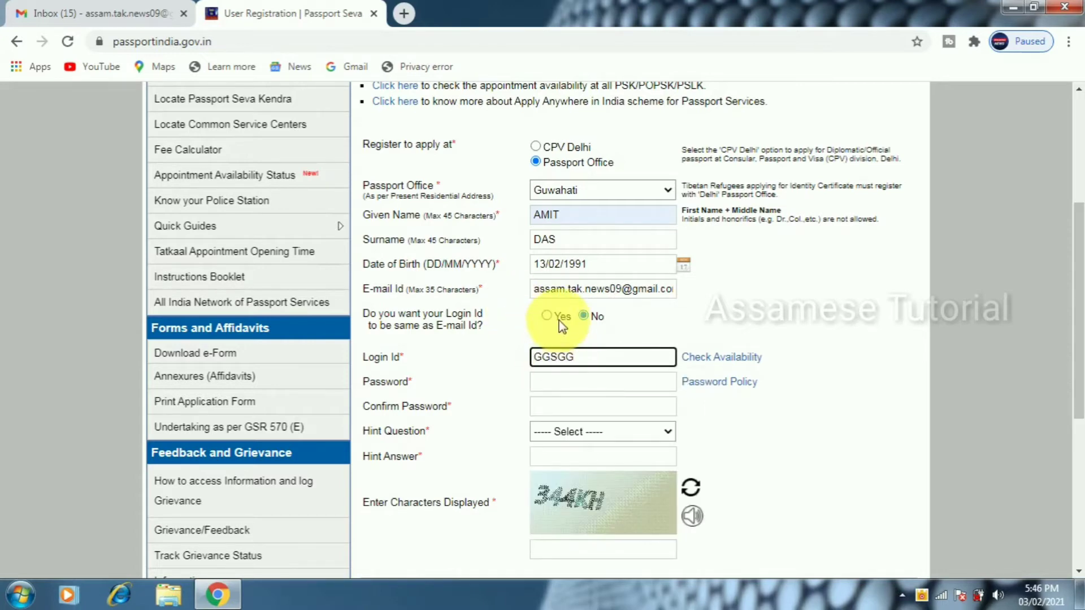
click(547, 317)
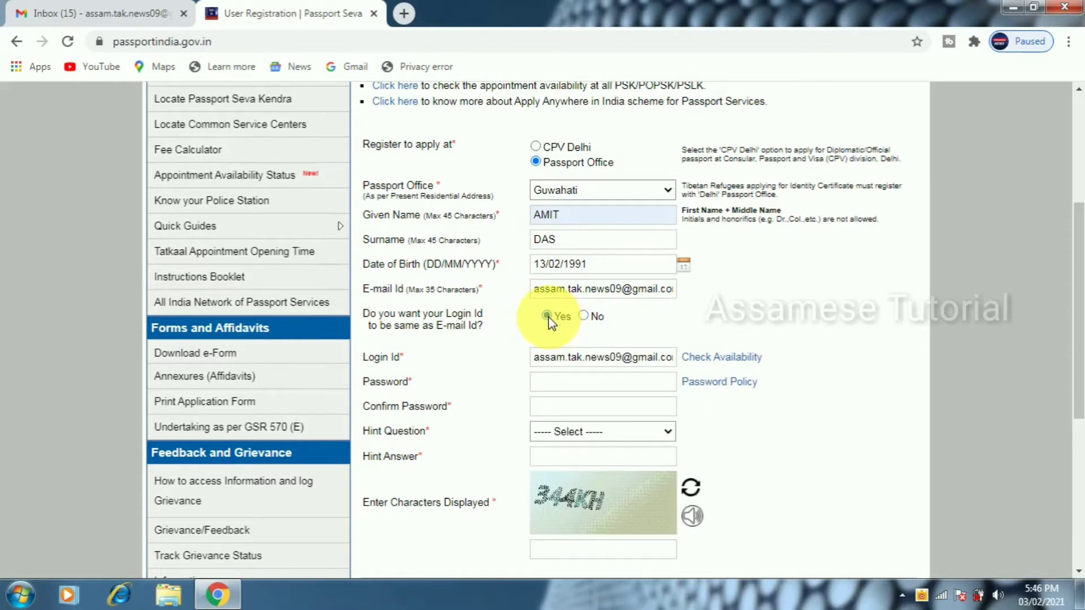
click(716, 358)
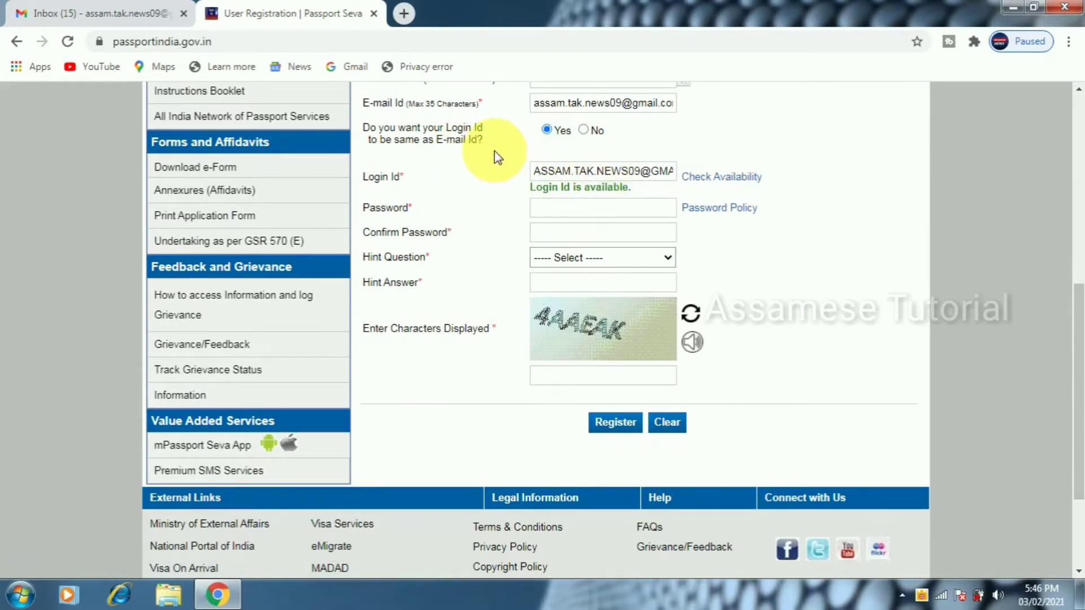
Enter and confirm the password, and answer the Favourite Colour hint question
click(561, 213)
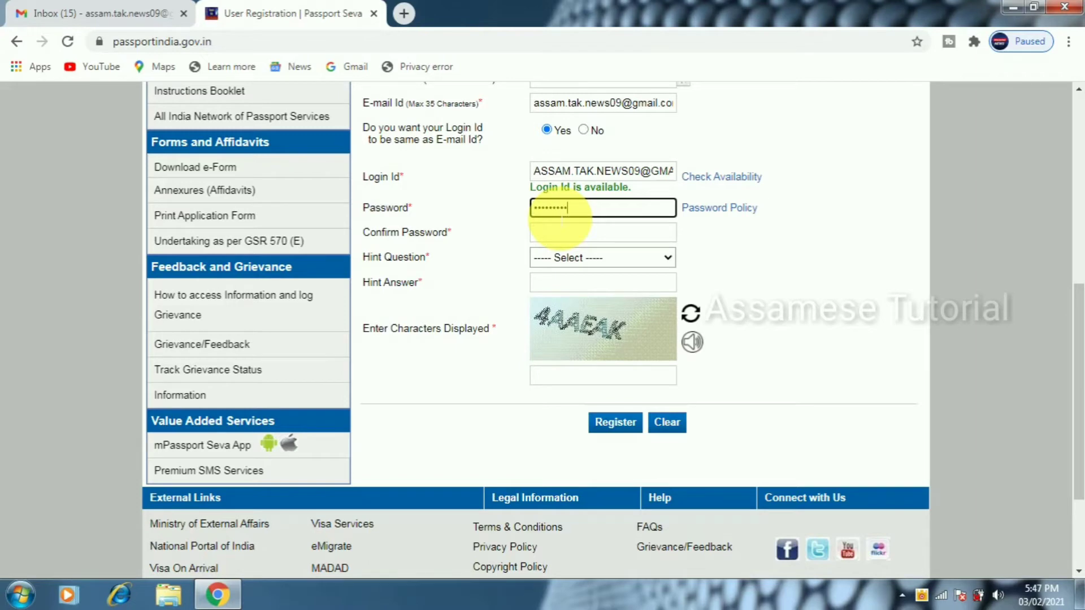
click(569, 236)
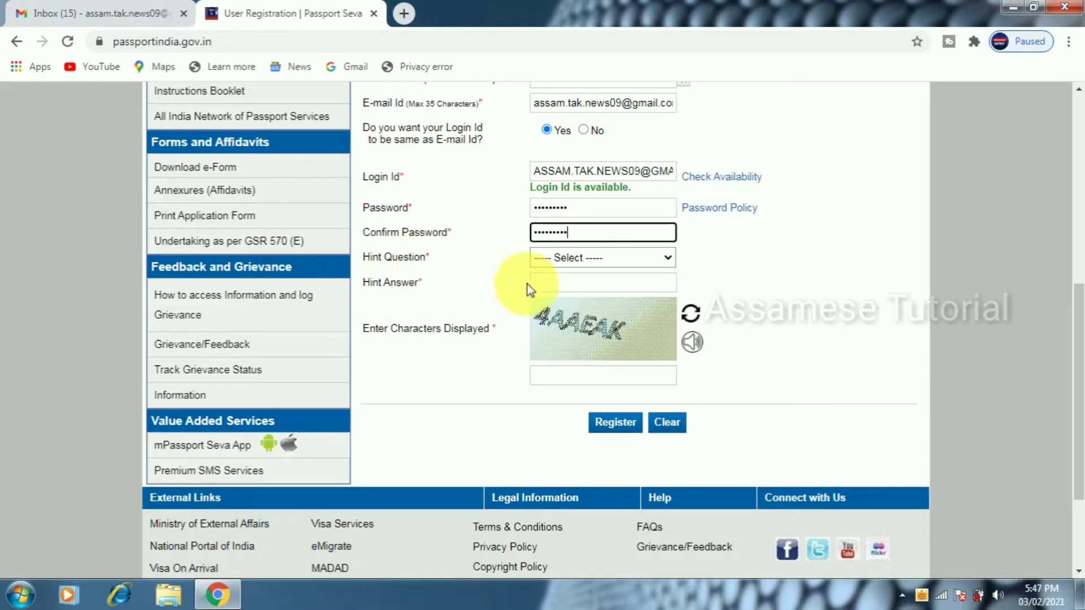
click(565, 257)
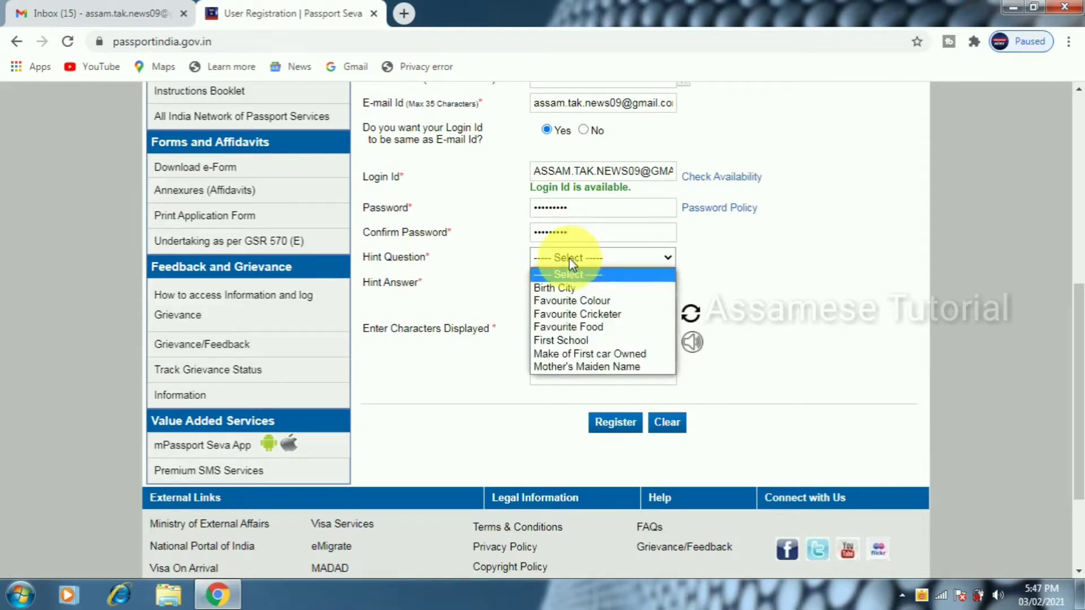
click(580, 305)
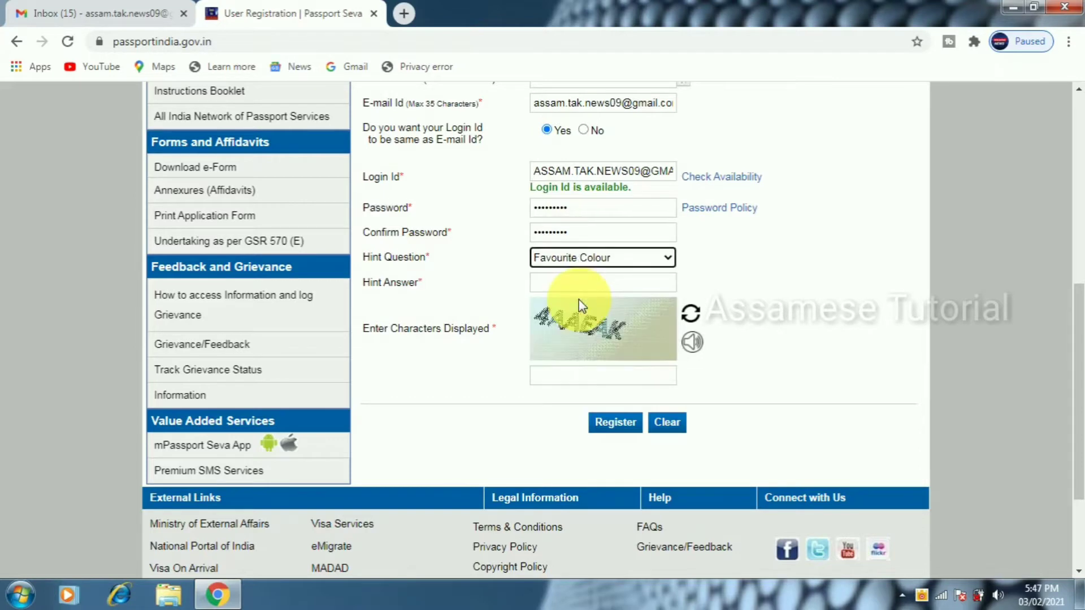
click(573, 285)
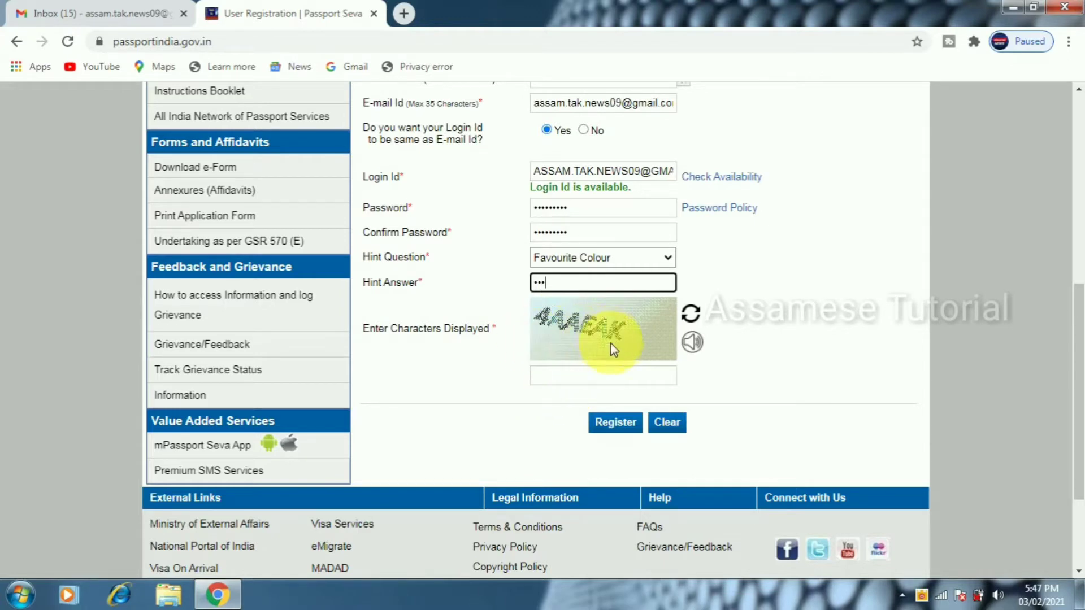
Enter the captcha characters and submit the registration
click(591, 377)
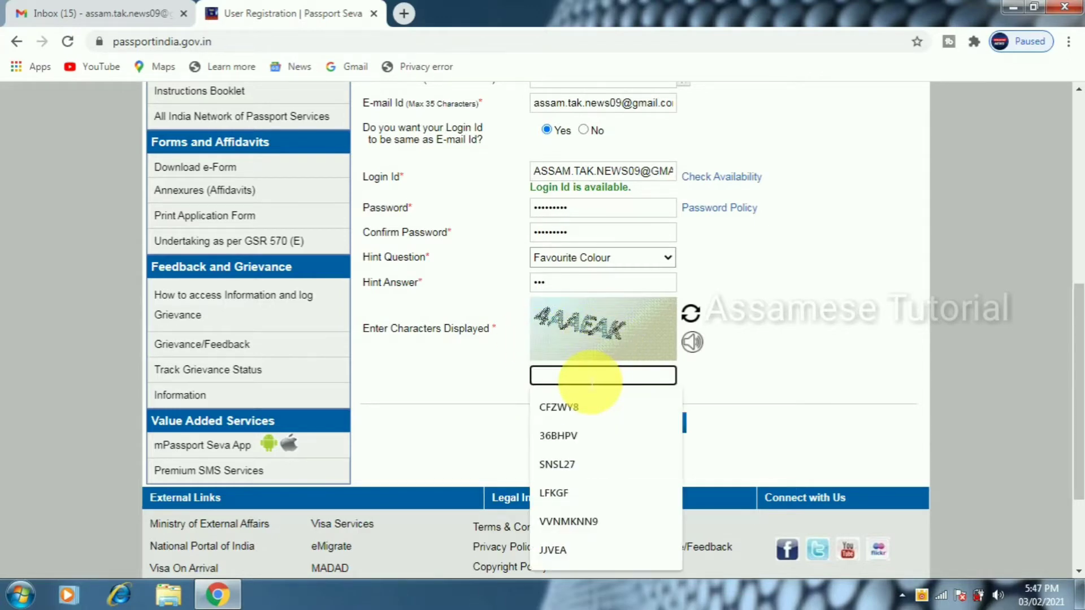
text(4a)
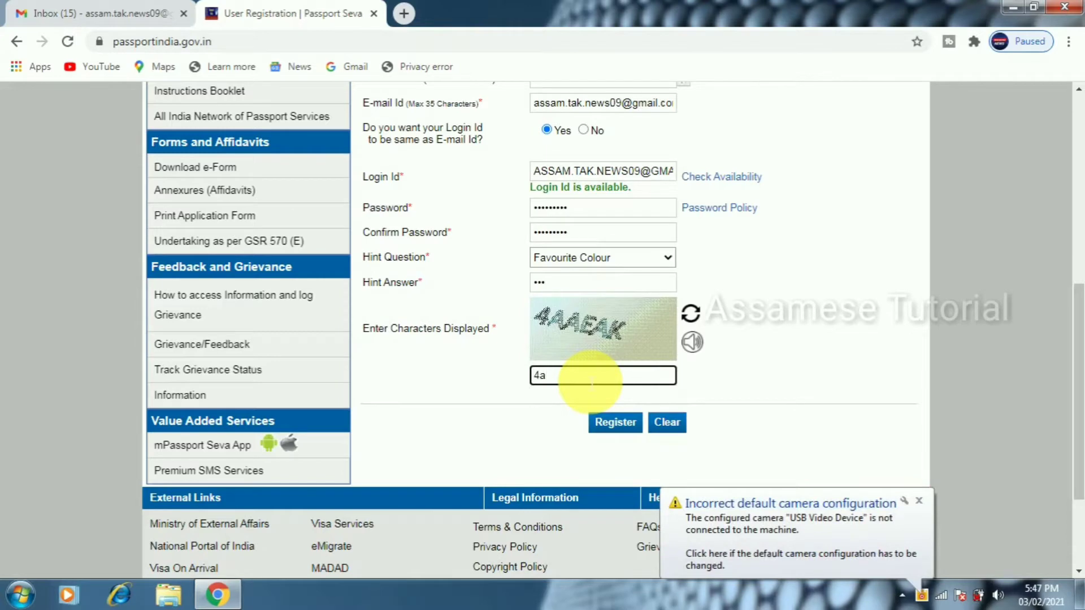
key(BackSpace)
text(AAE)
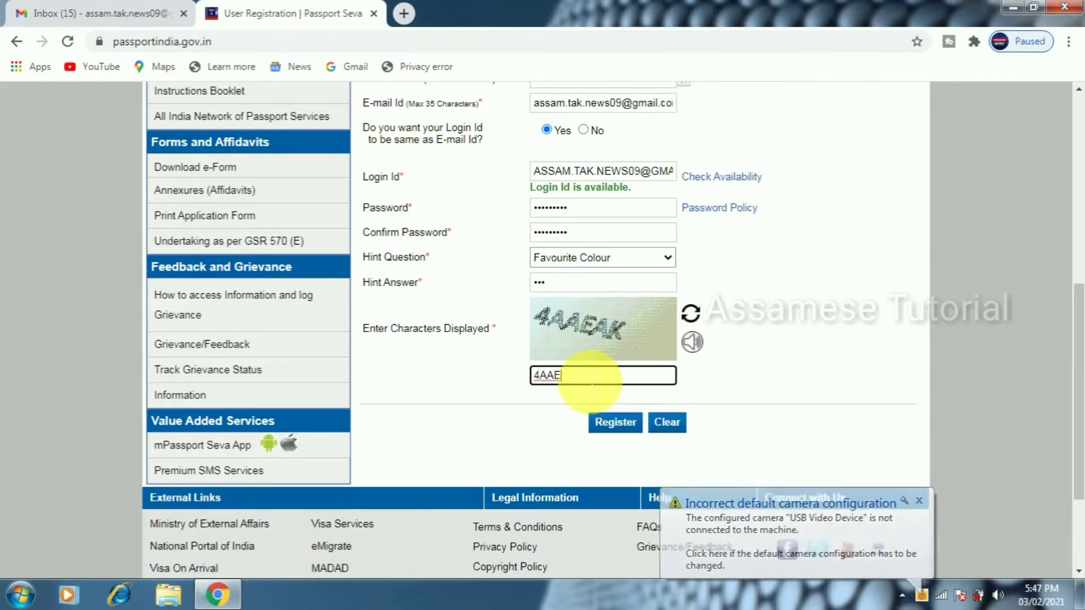
text(AK)
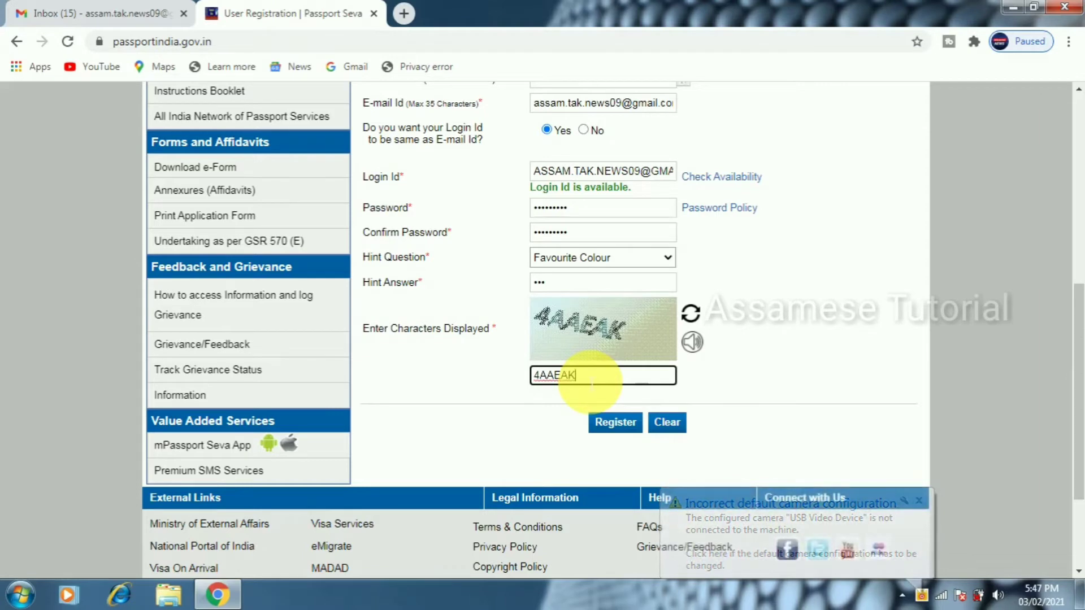
click(618, 426)
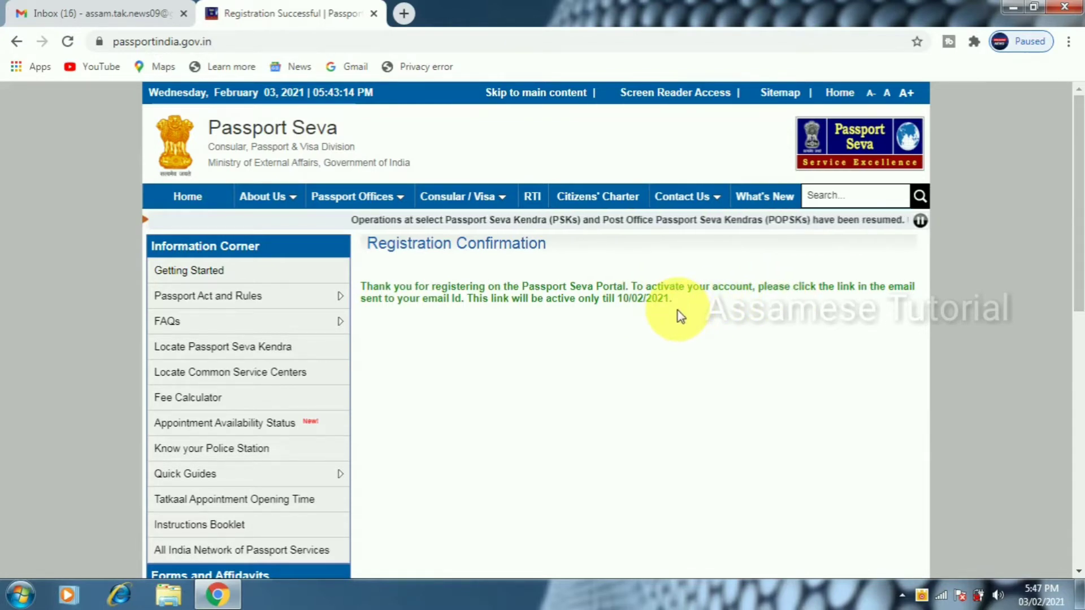
Switch to the Gmail inbox tab
click(124, 8)
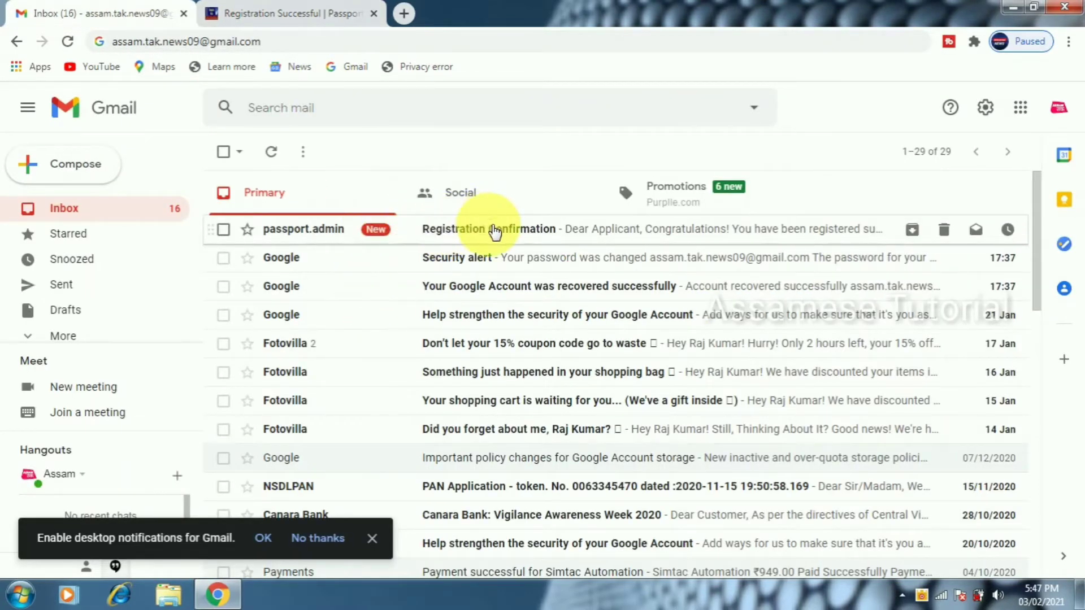
Open the Registration Confirmation e-mail and follow its account activation link
click(495, 231)
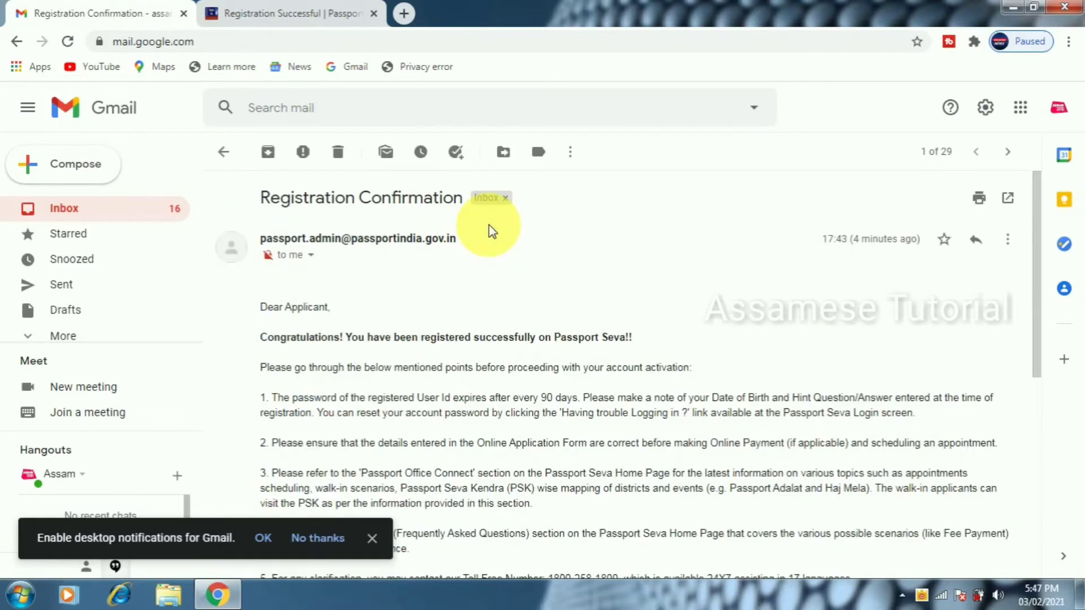
scroll(606, 237, down, 1)
scroll(607, 243, down, 5)
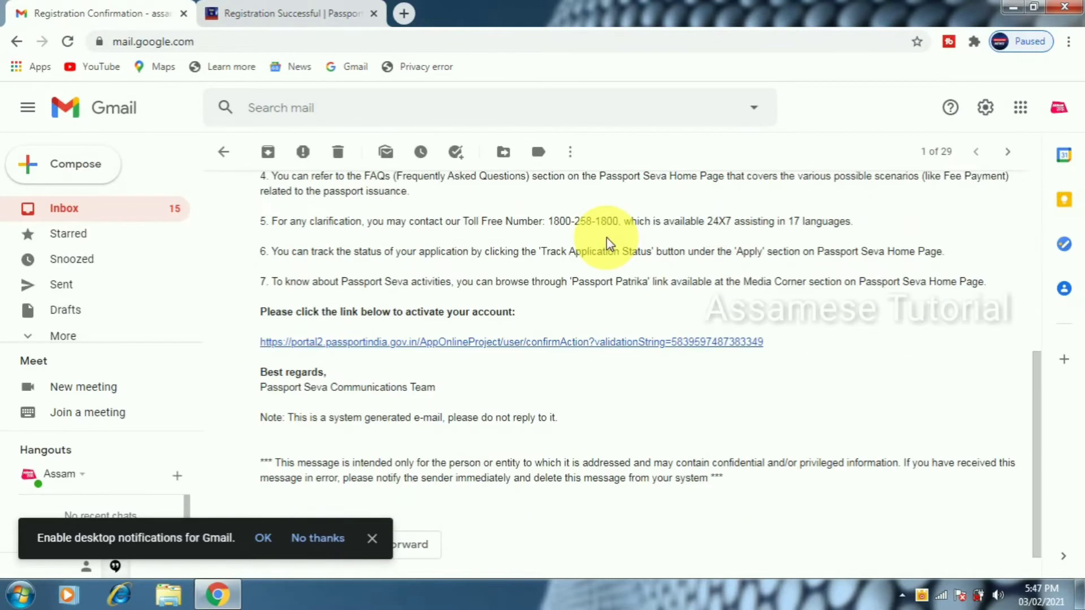
click(565, 343)
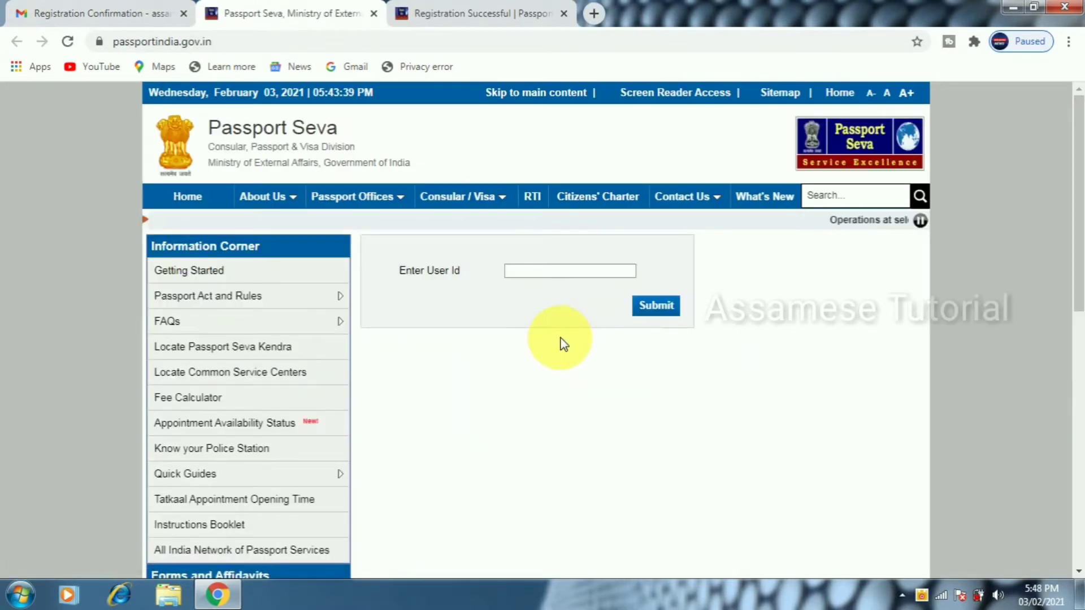
Activate the account with the registered user ID and go to the login page
click(572, 272)
key(ctrl+v)
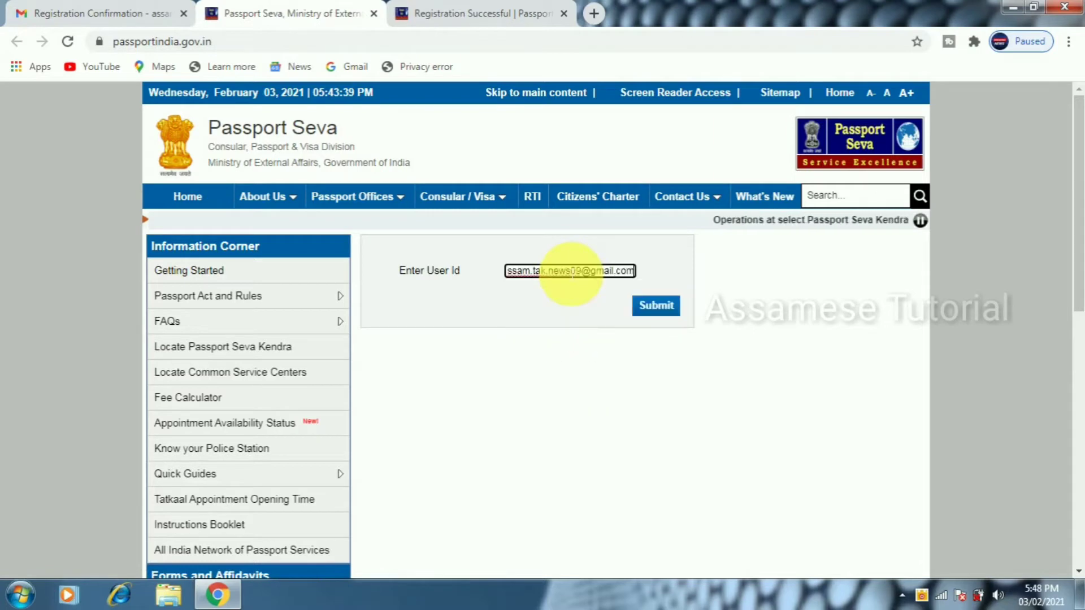
click(654, 305)
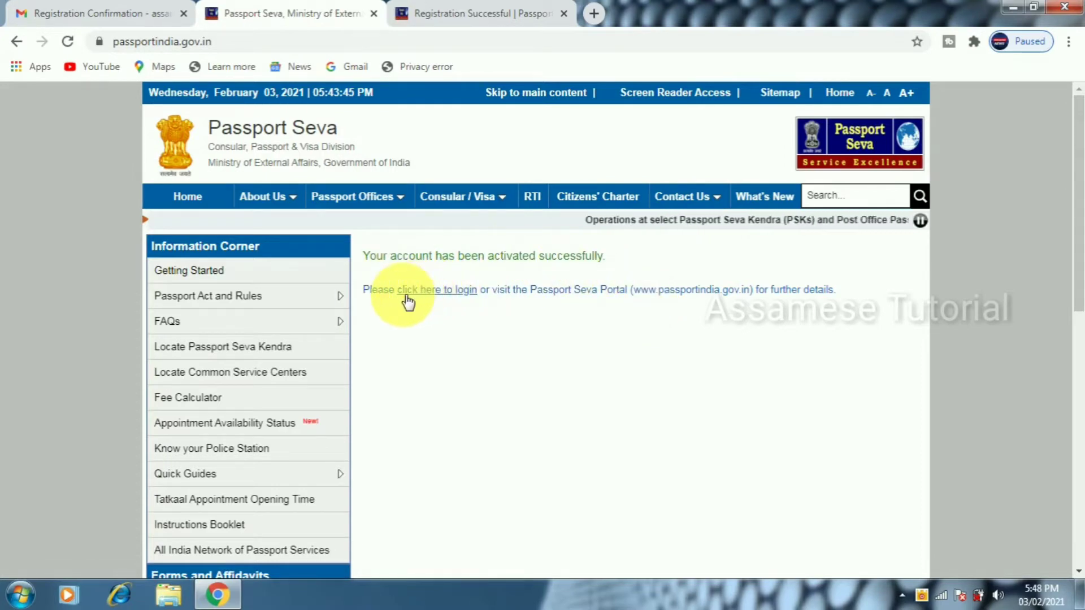
click(437, 292)
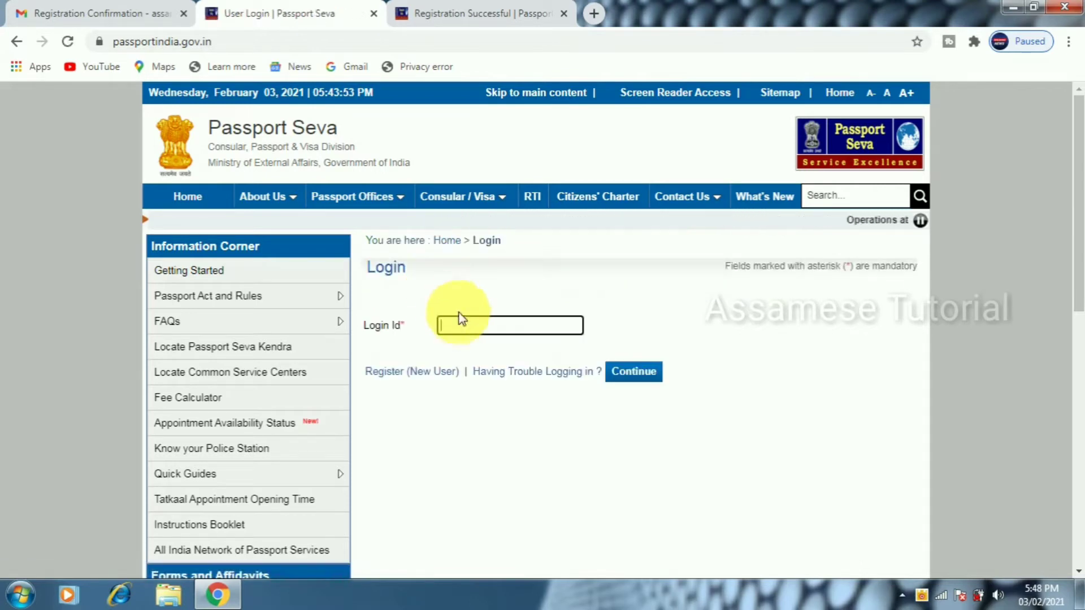
Fill in the saved login ID, the password and the displayed captcha characters
click(477, 327)
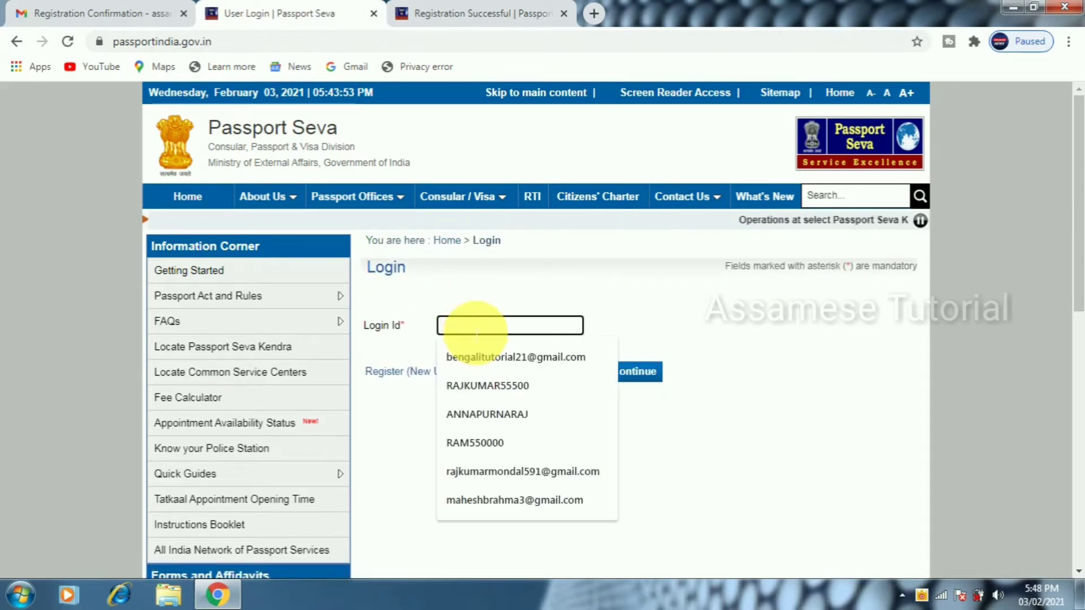
key(Down)
key(Return)
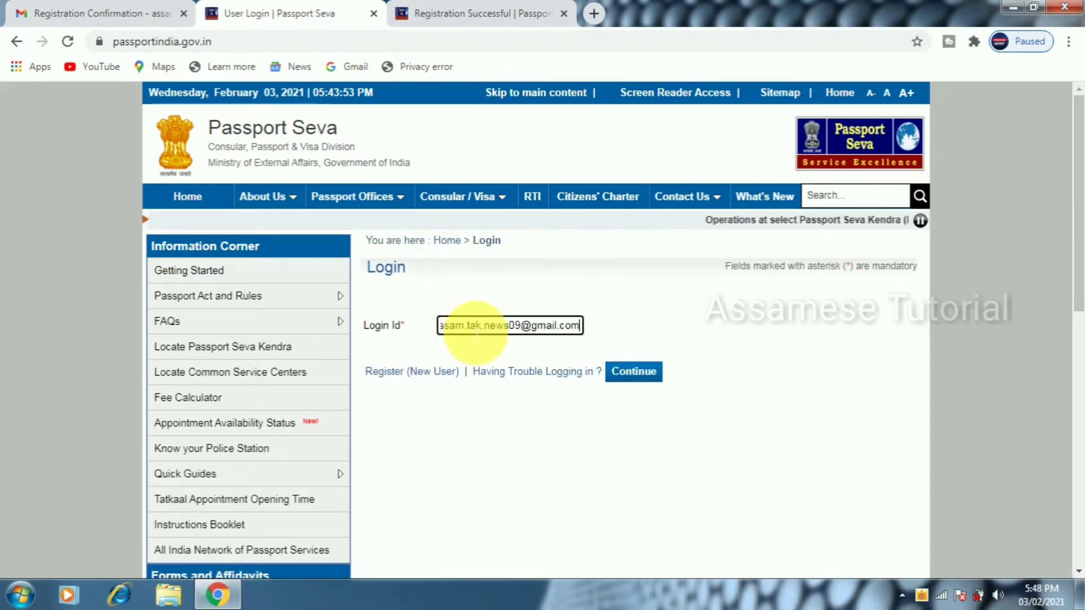
click(635, 374)
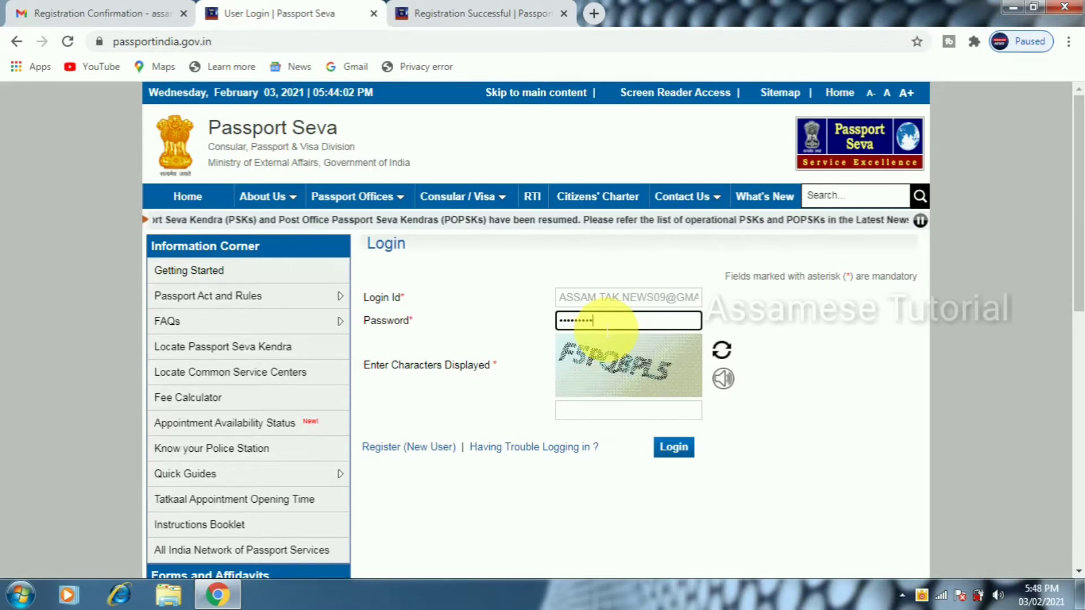
click(593, 414)
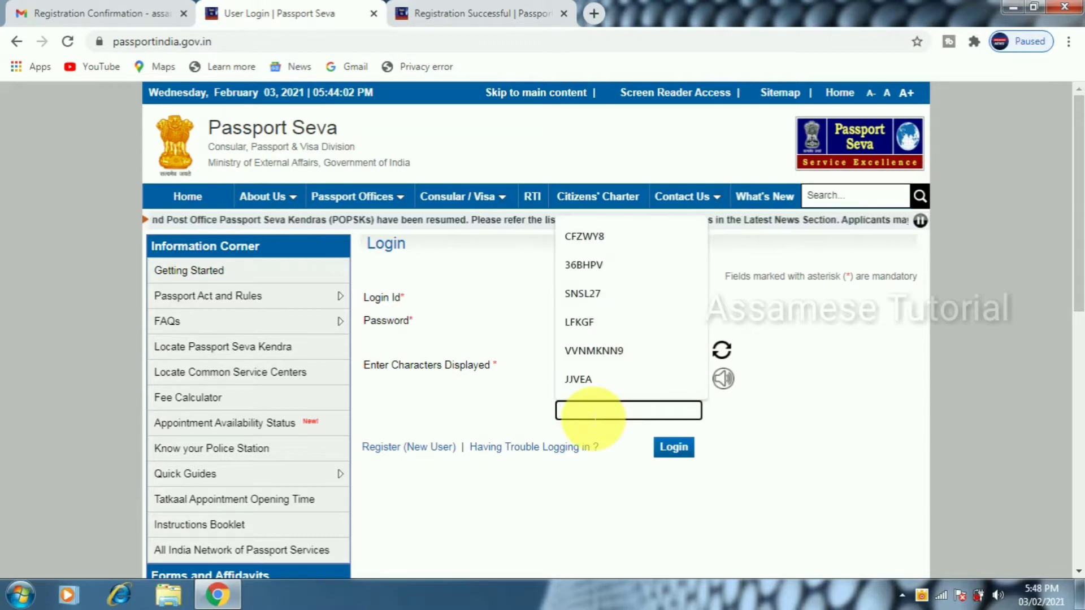
text(F)
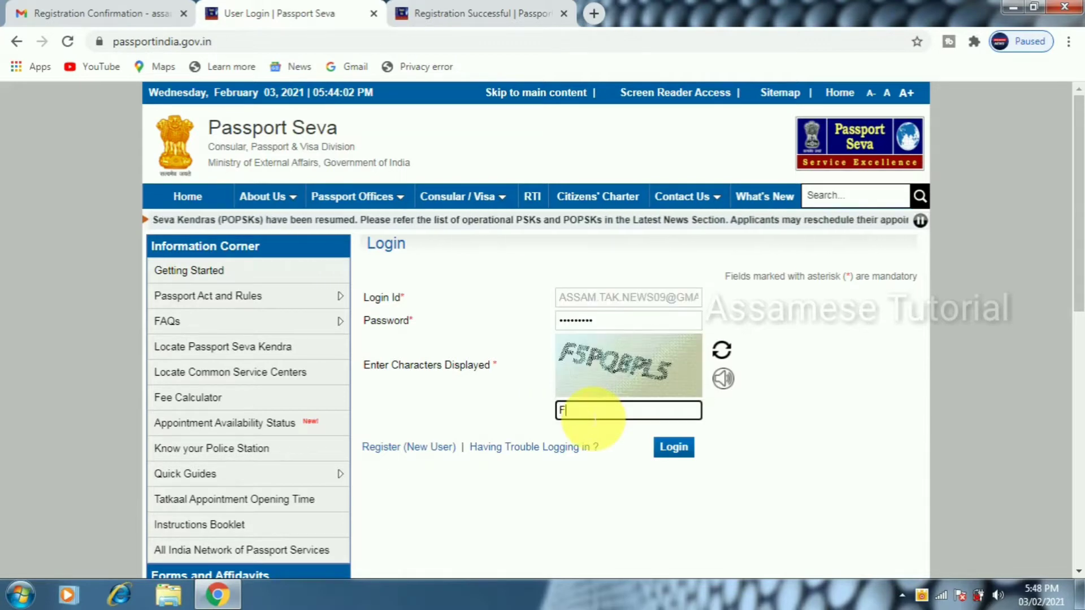
text(5)
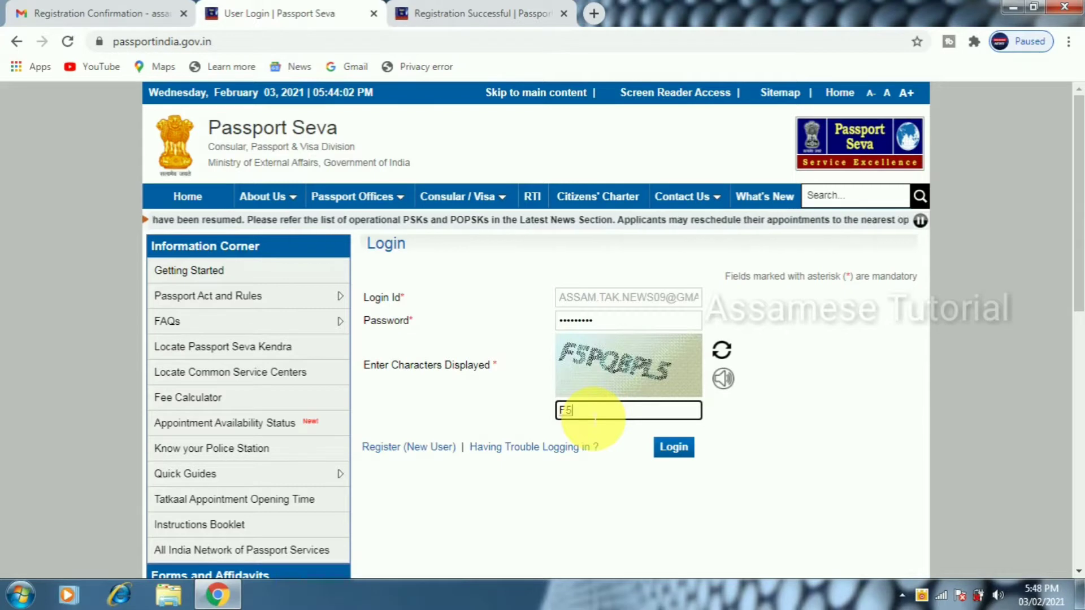
text(PQ)
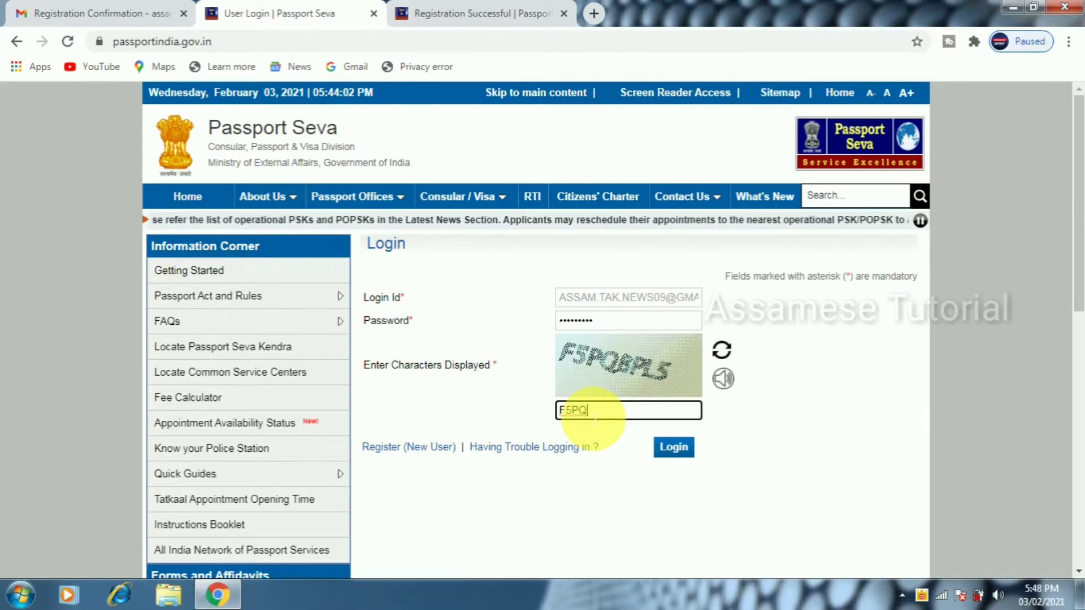
text(BP)
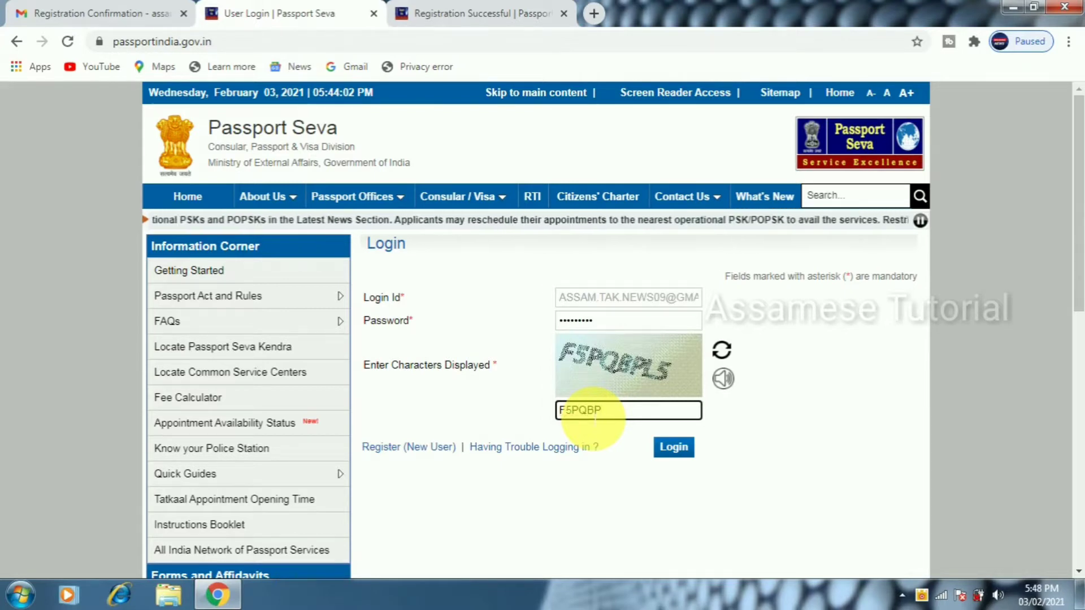
text(L5)
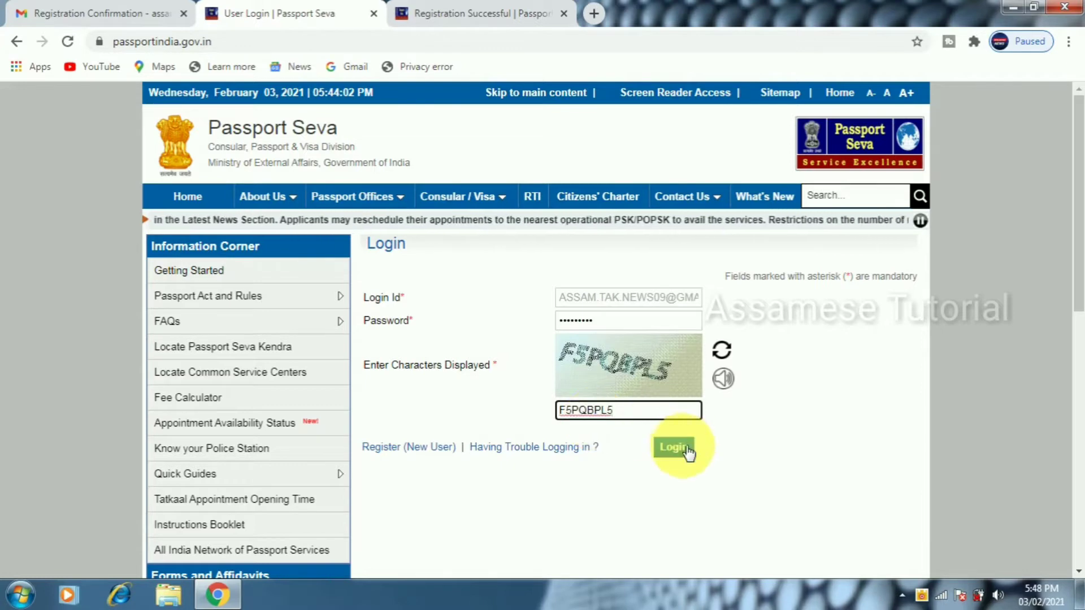
Log in and start an online Fresh Passport application form
click(687, 449)
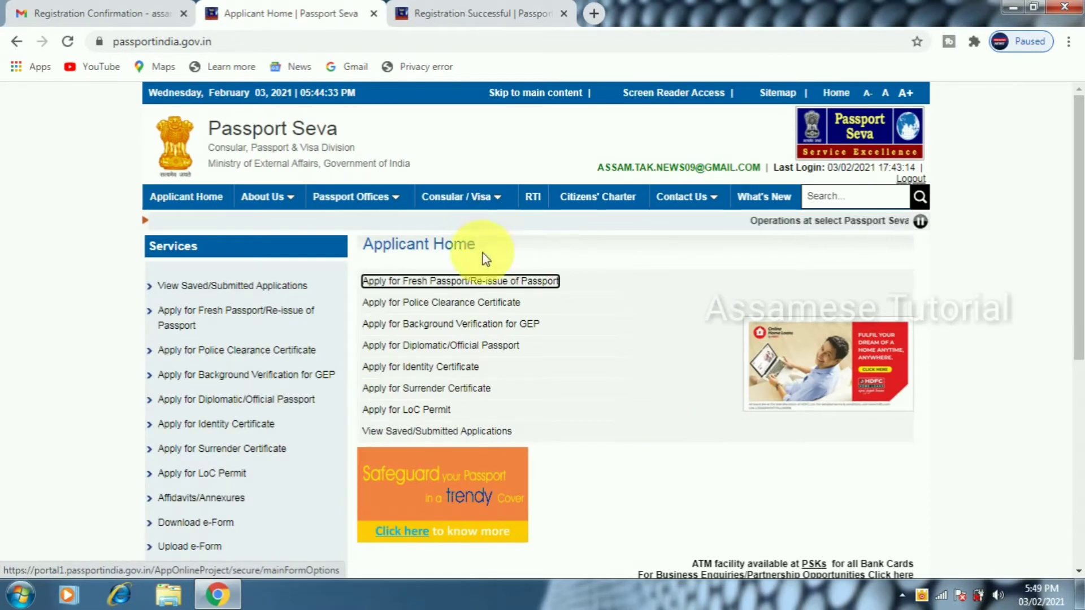
click(476, 282)
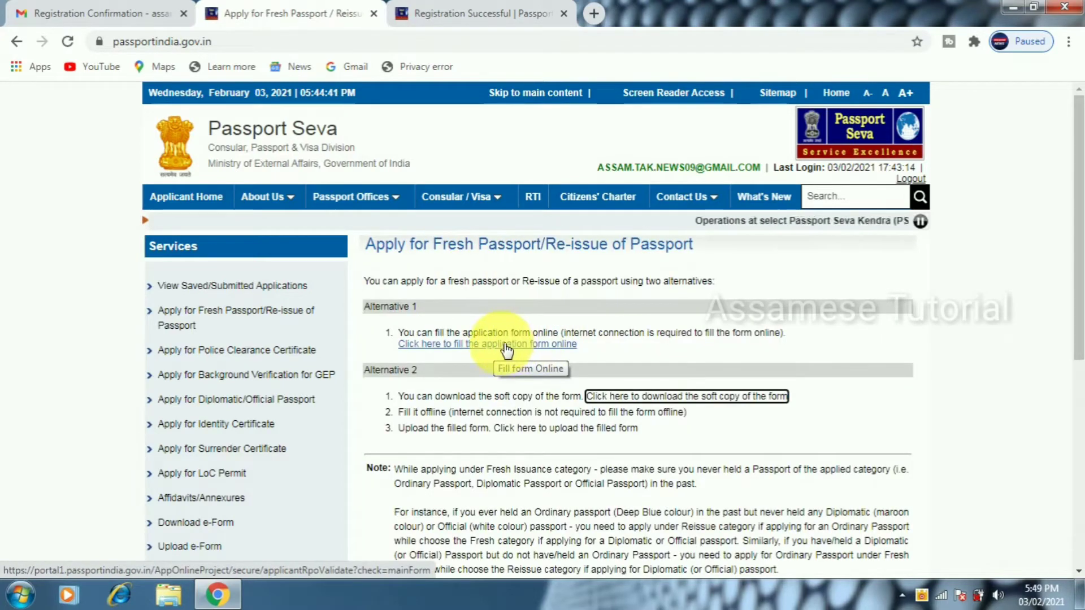
click(512, 344)
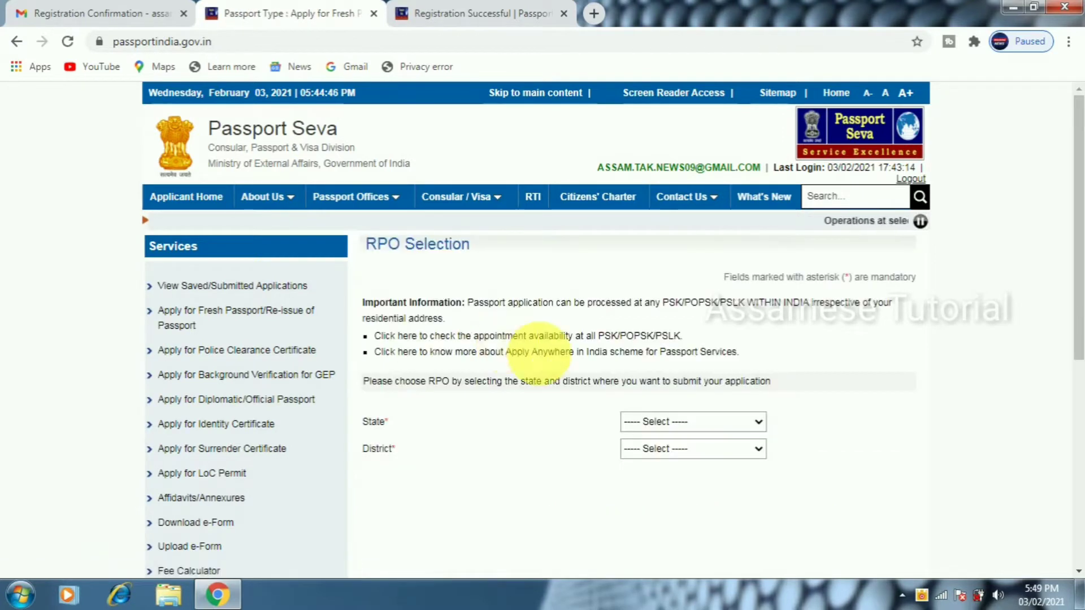
Select state Assam and district Chirang for the RPO
click(661, 421)
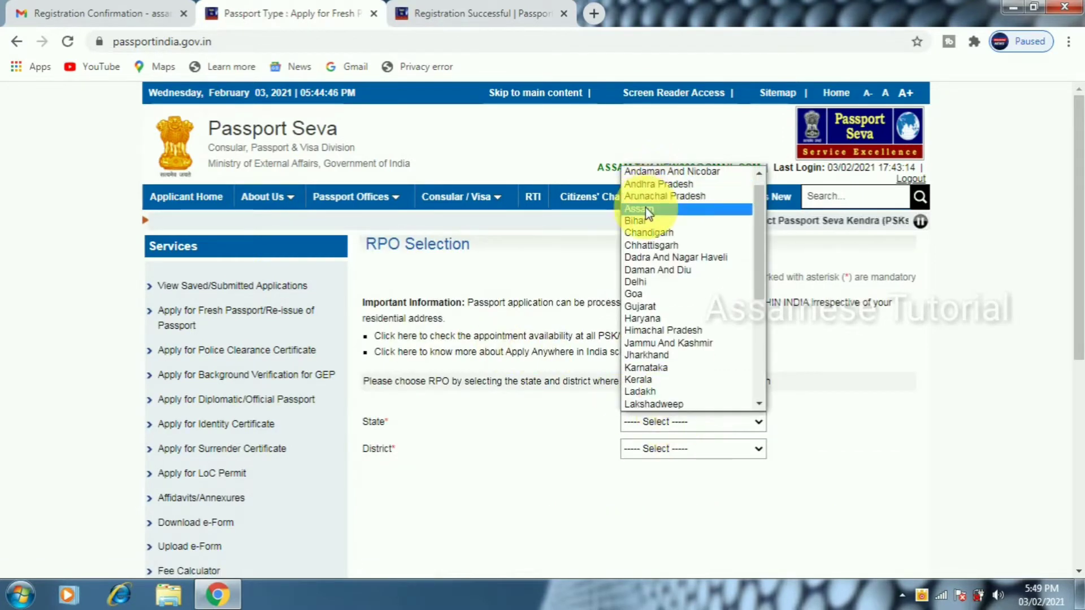
click(647, 210)
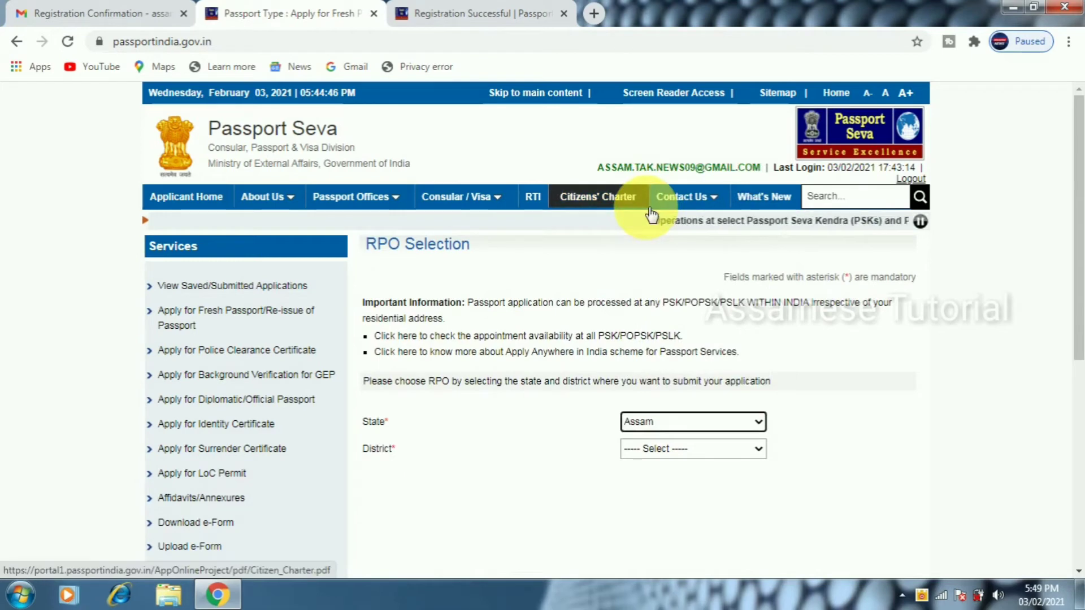
click(741, 456)
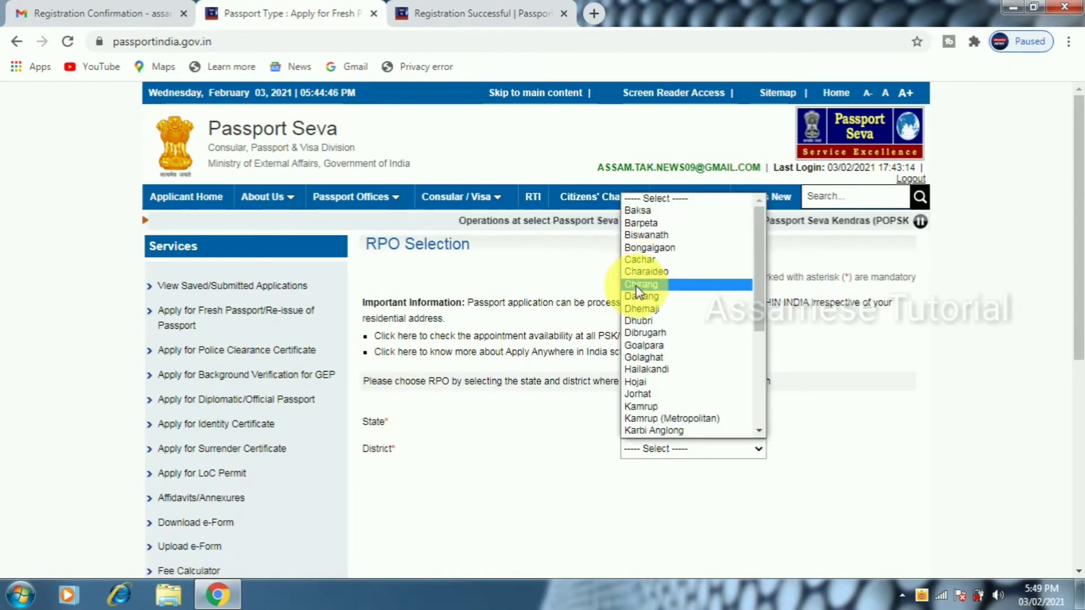
click(637, 287)
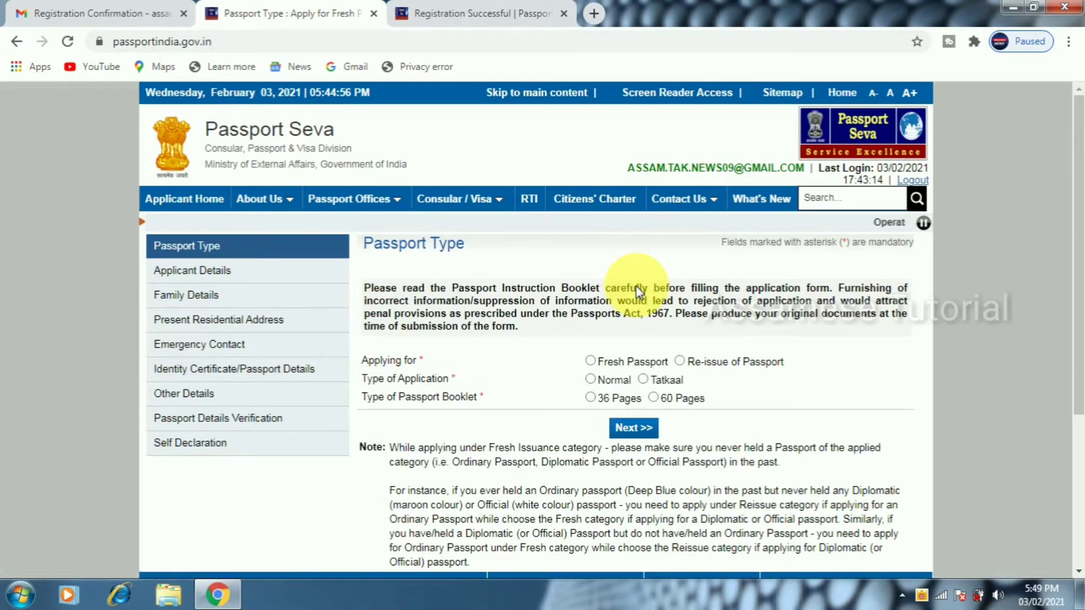
Choose a Fresh, Normal passport with a 36-page booklet and proceed
click(591, 361)
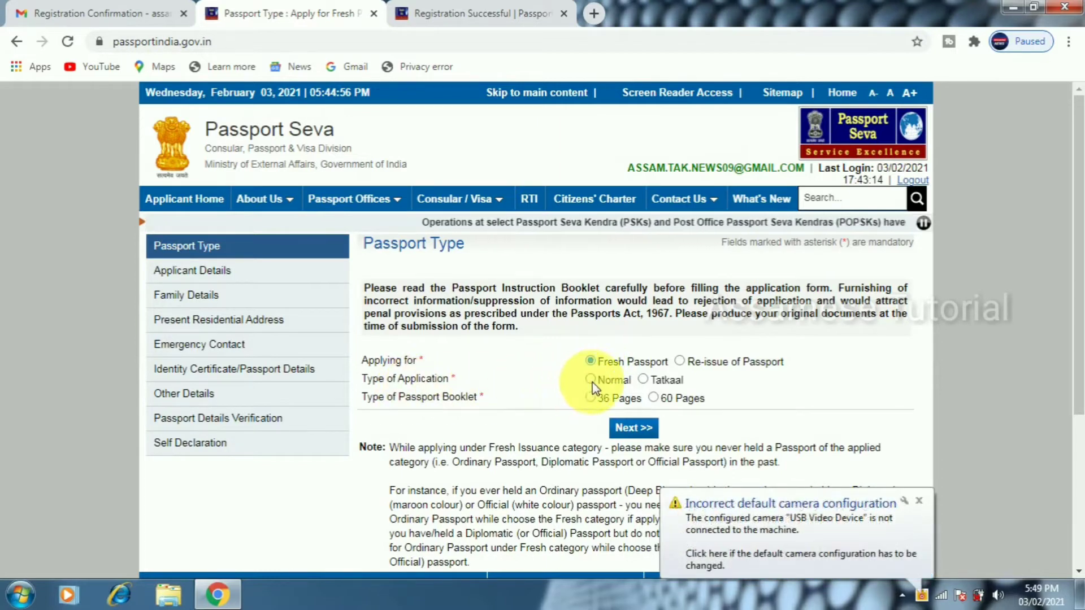
click(591, 380)
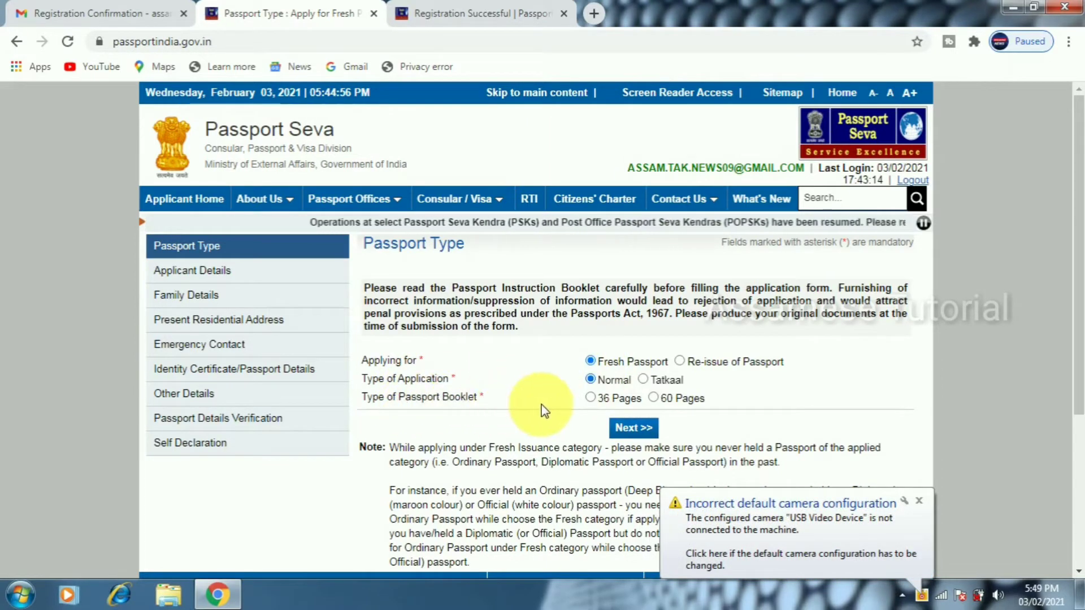
click(591, 398)
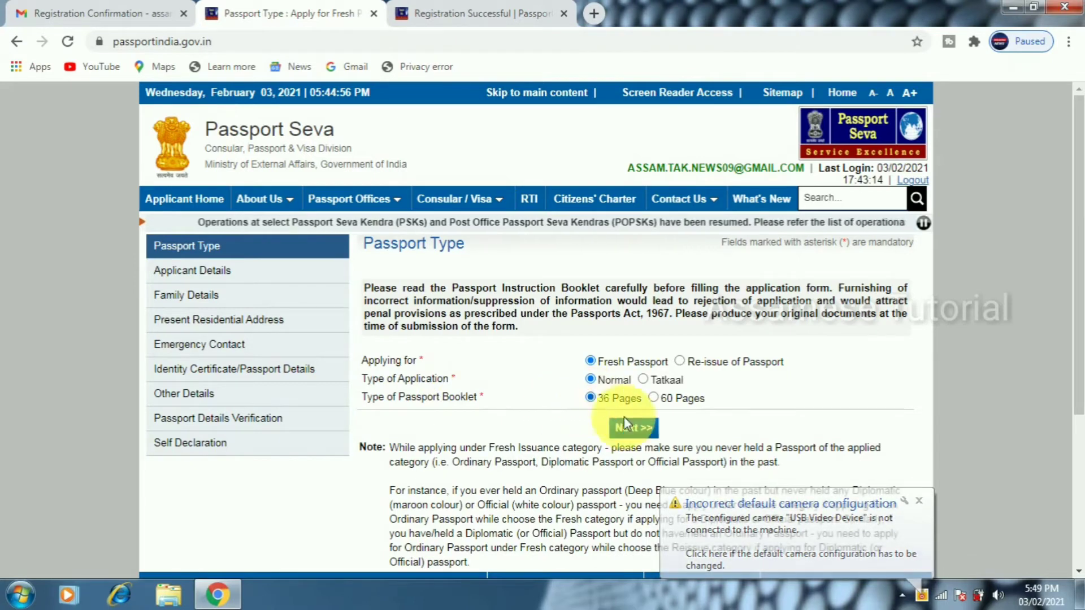
click(632, 430)
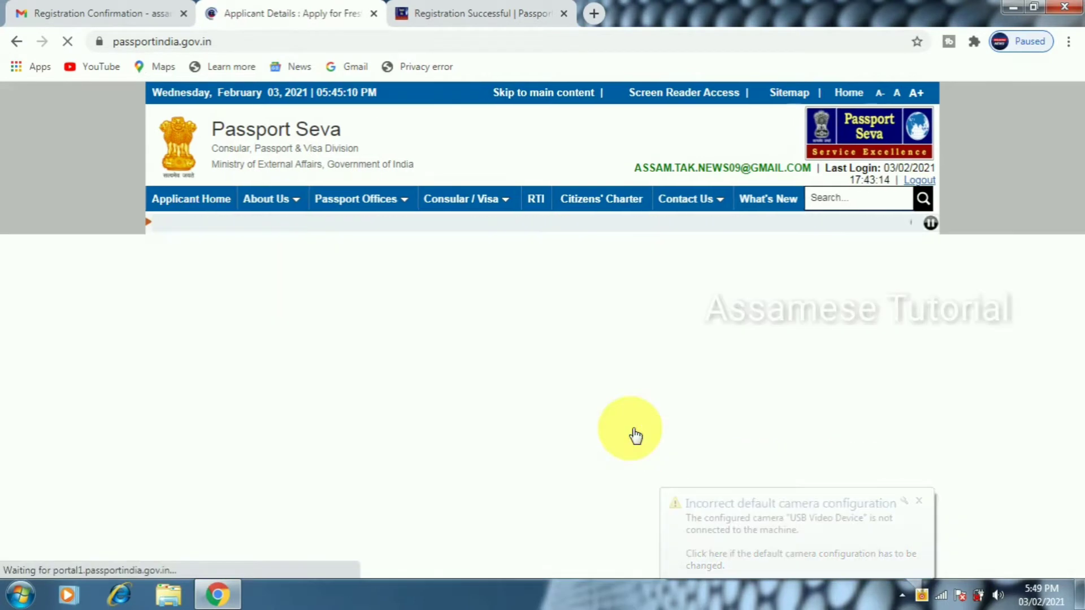
Enter the applicant's given name and surname and set gender to Male
click(663, 328)
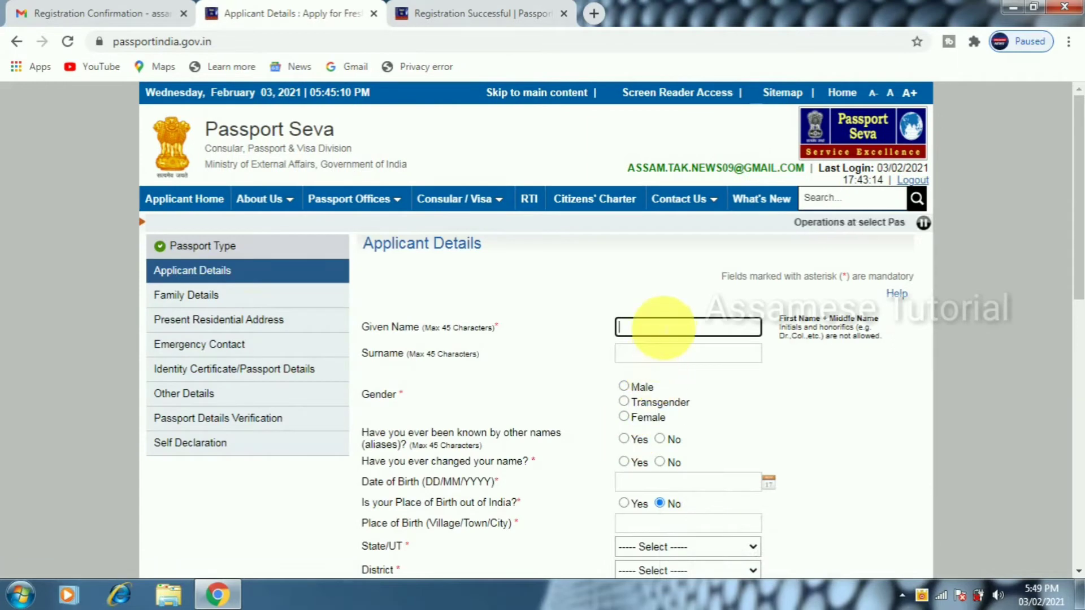
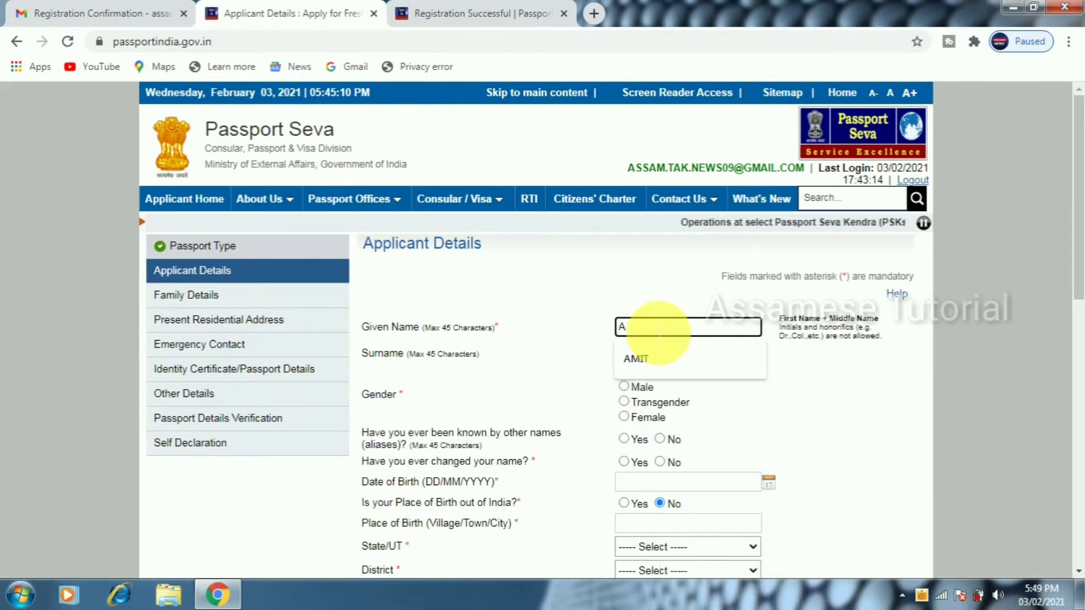
key(Tab)
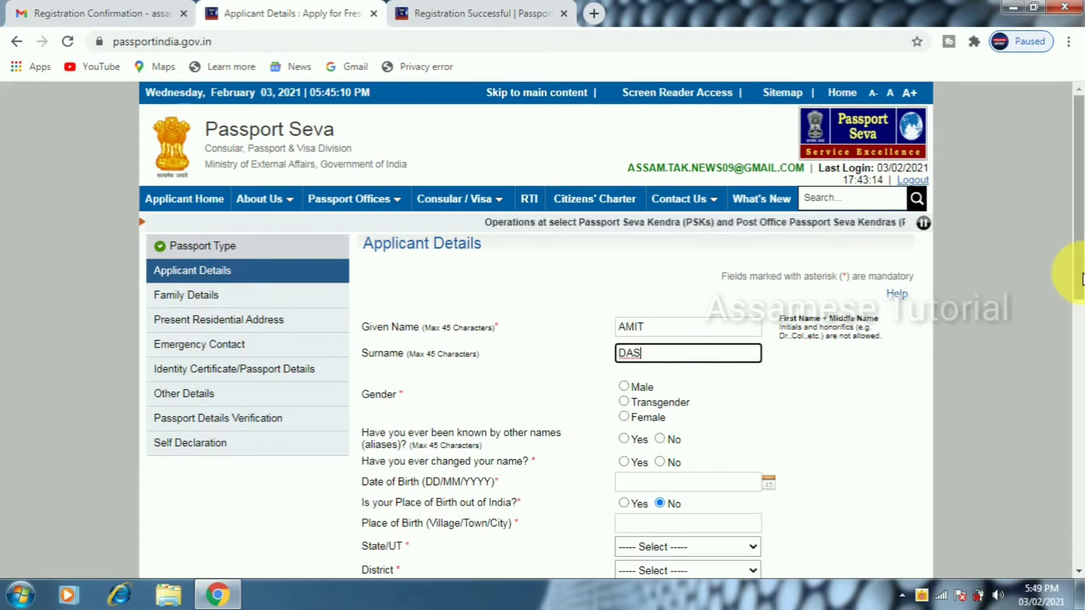
scroll(1070, 316, down, 4)
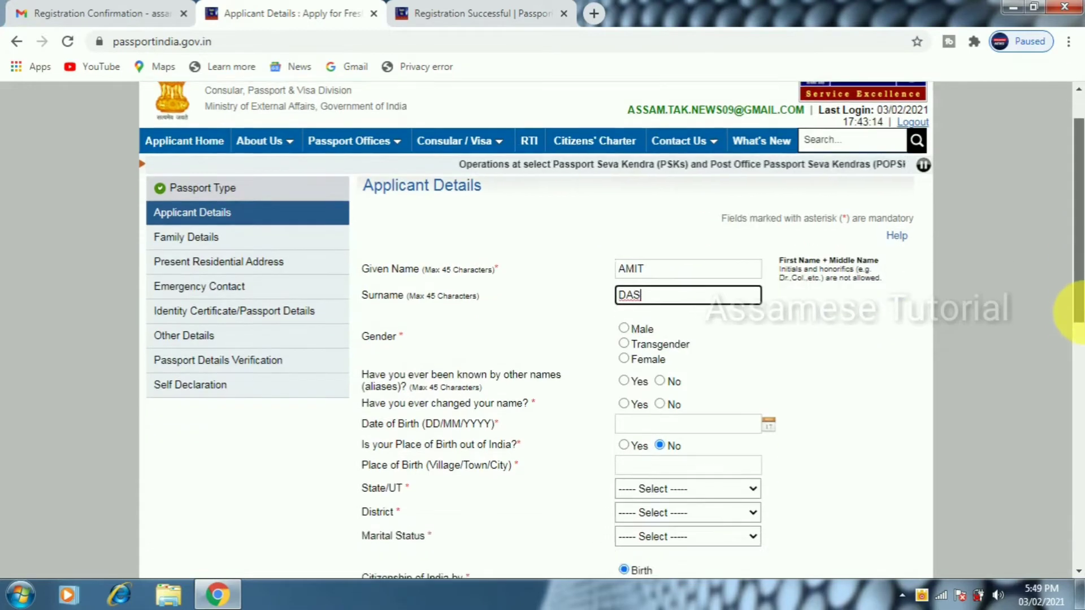
click(647, 172)
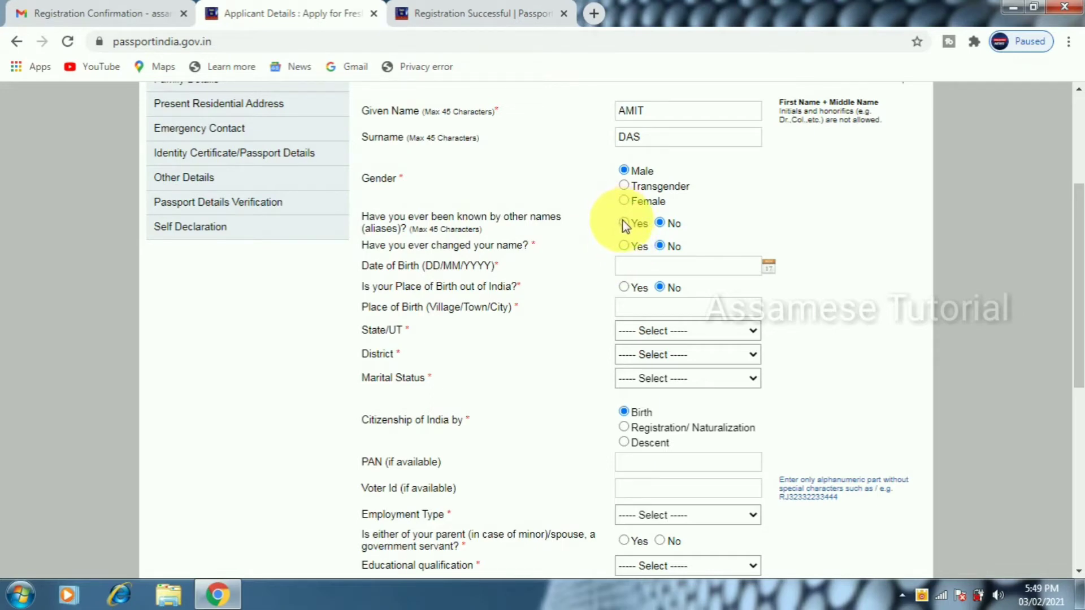
Set the date of birth to 13 February 1991
click(777, 274)
click(715, 293)
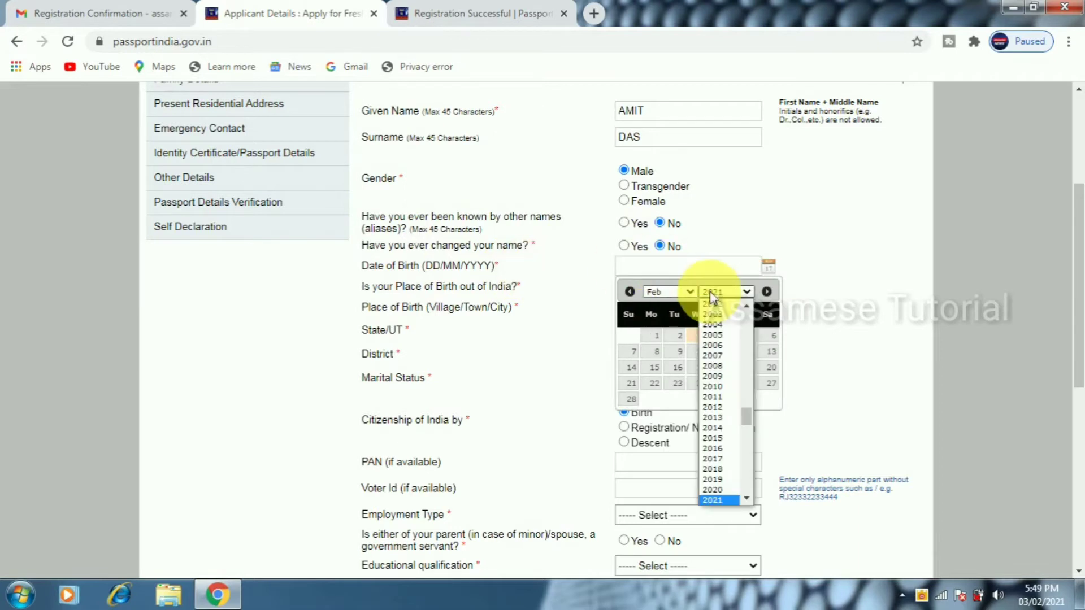
scroll(751, 362, up, 6)
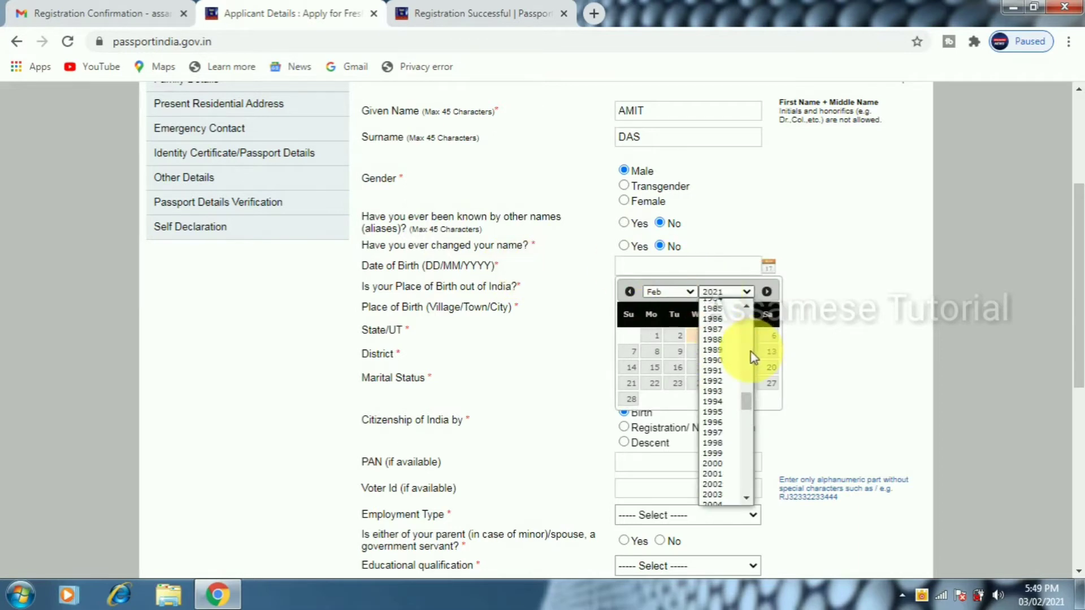
click(715, 371)
click(671, 294)
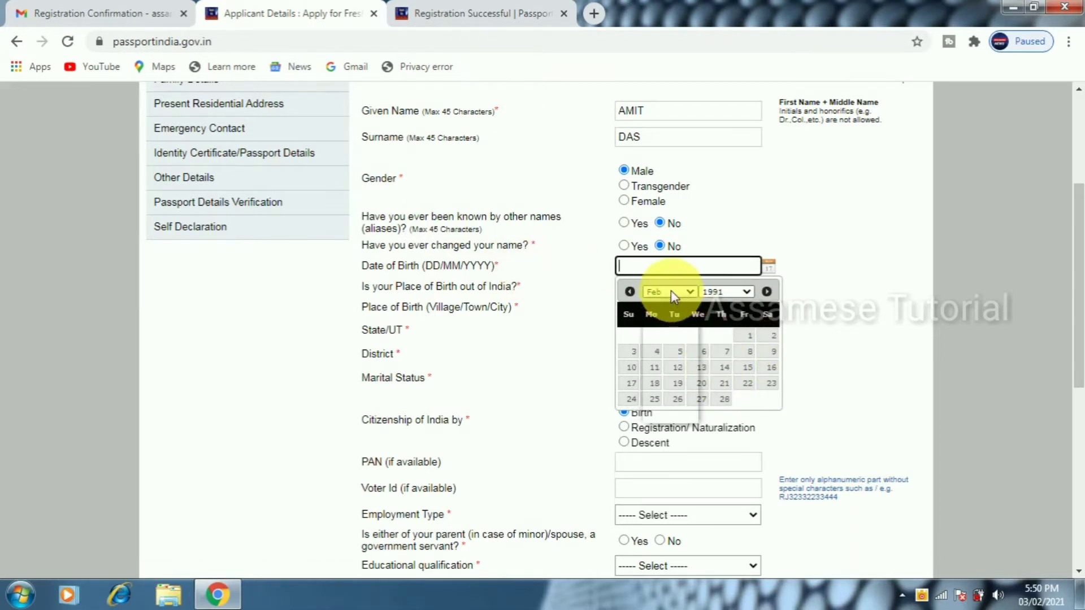
click(657, 314)
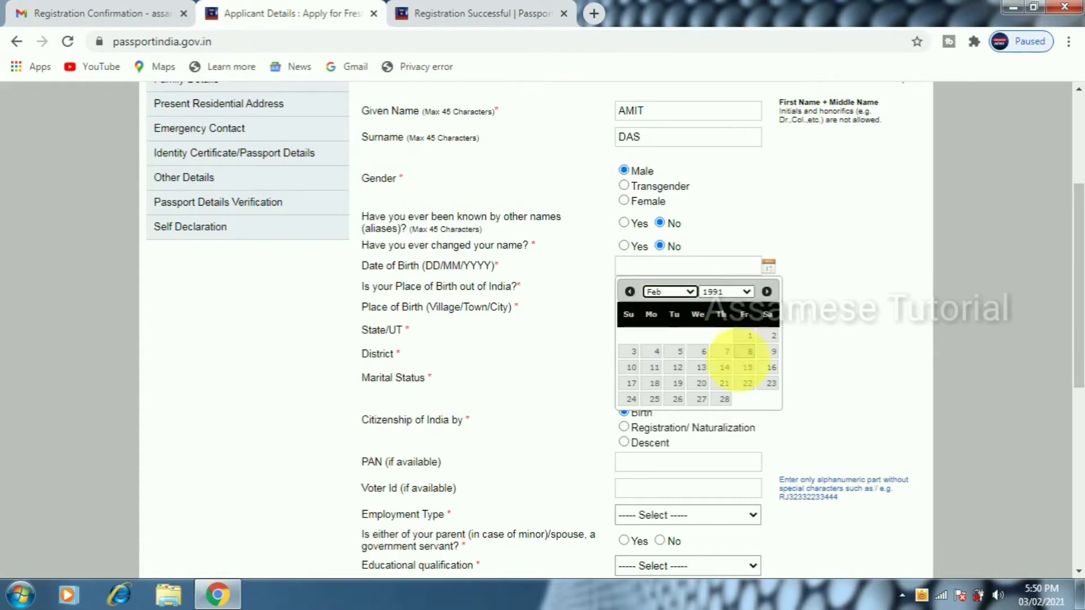
click(703, 368)
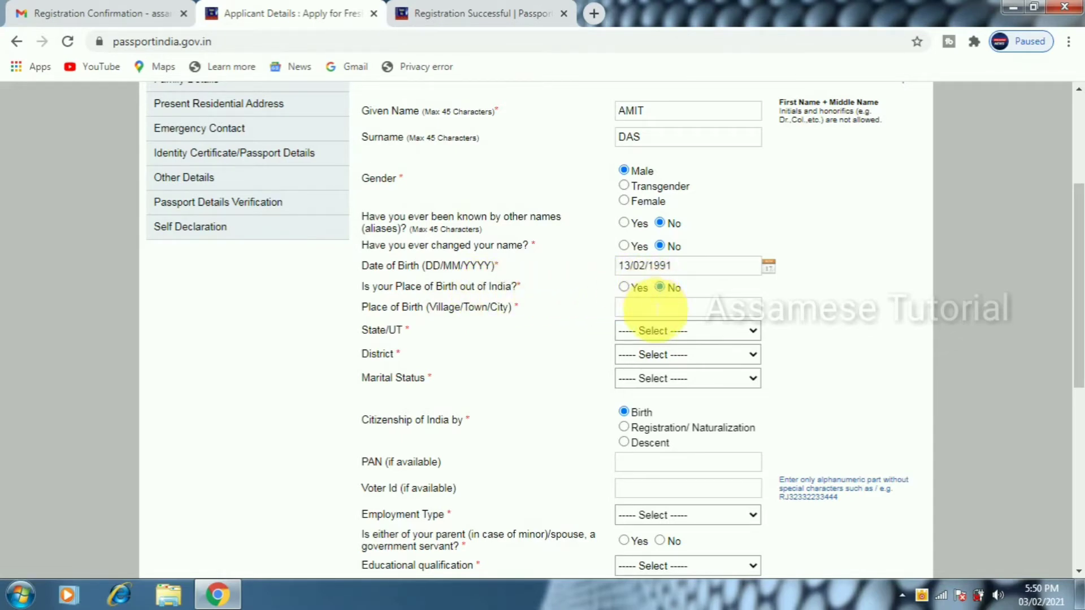
Enter NICHINAPARA as the place of birth, correcting a mistyped letter
click(655, 308)
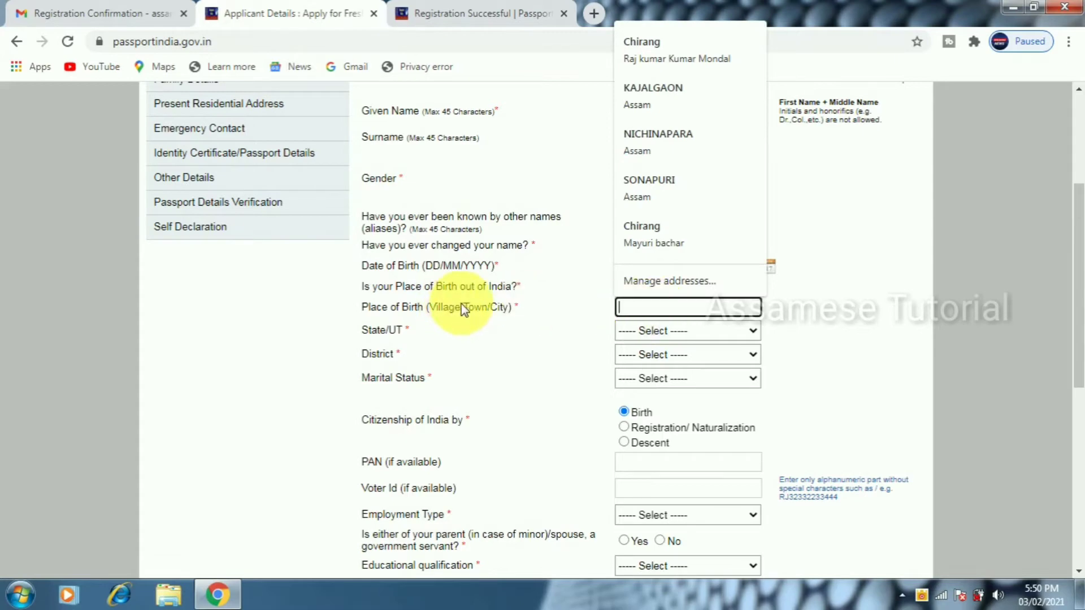
text(NIV)
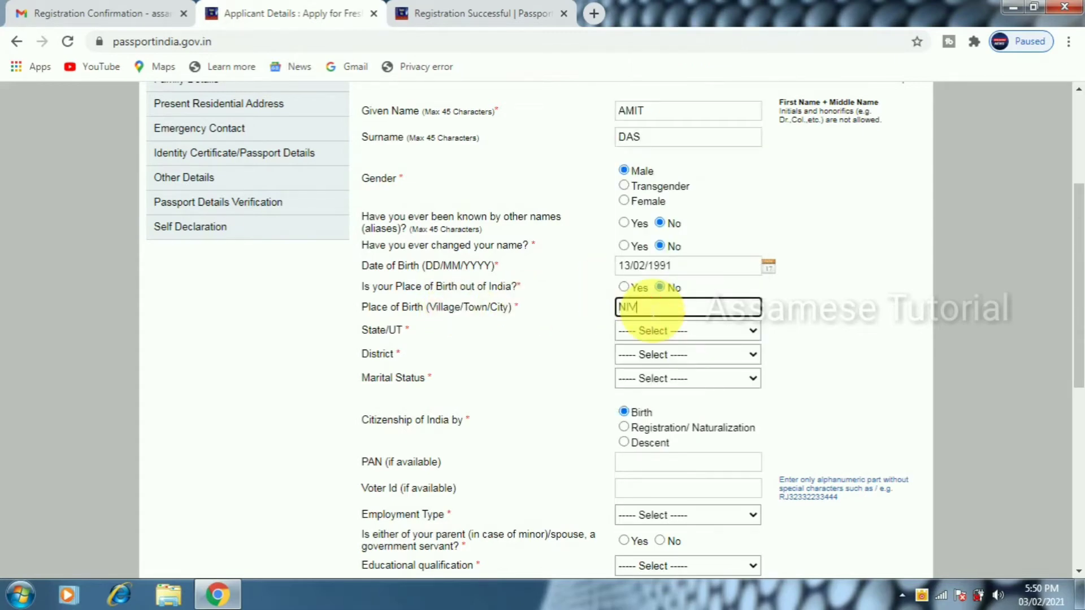
key(BackSpace)
text(CHINAPARA)
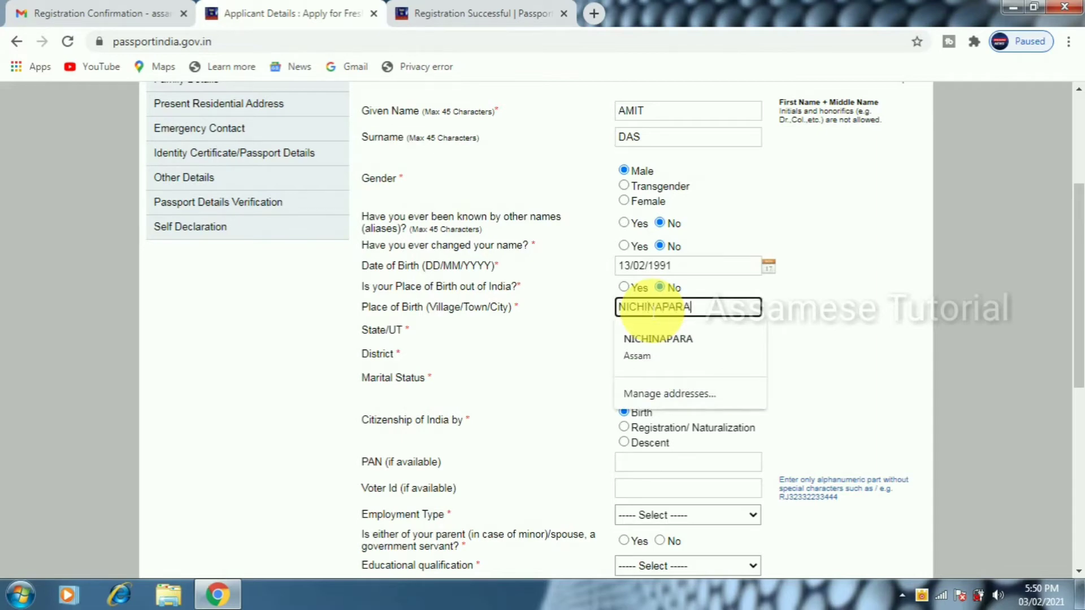
key(Tab)
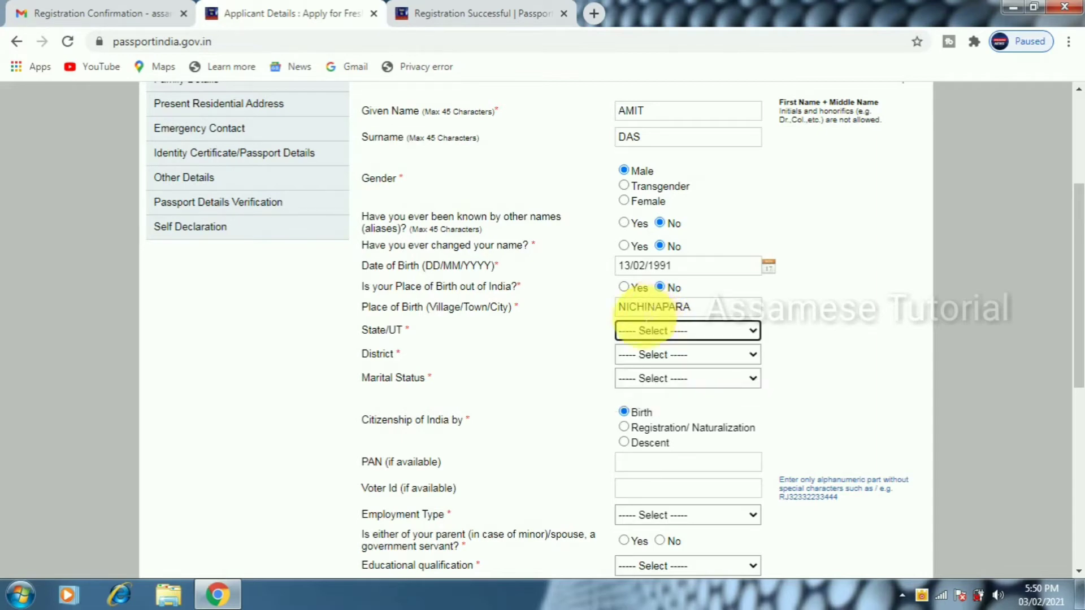
Choose Assam as State/UT, Chirang as District, and Single as Marital Status
click(692, 335)
key(Down)
key(Down)
key(Down)
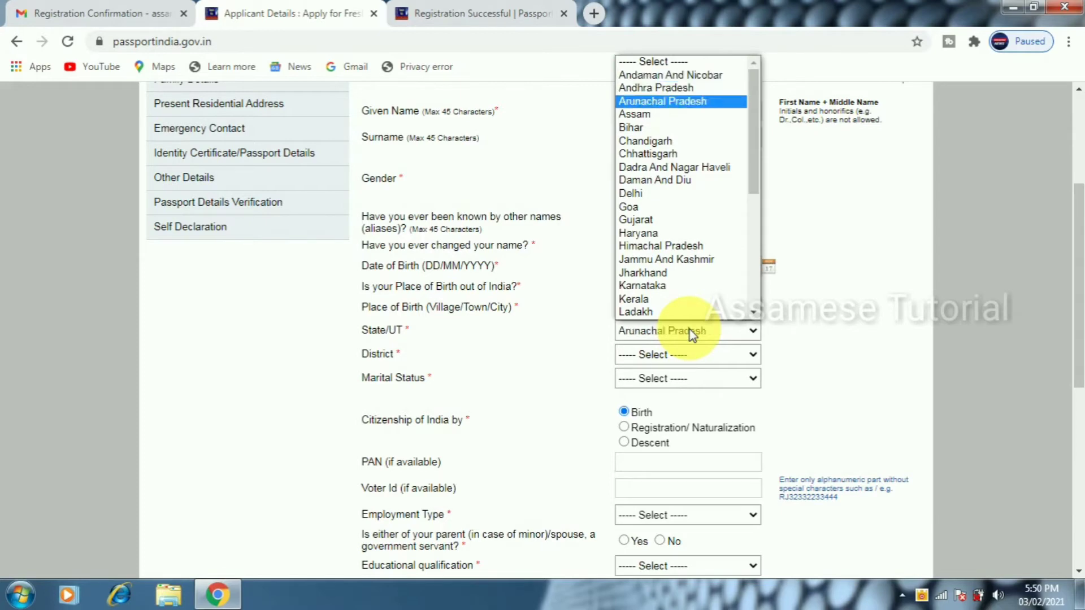
key(Return)
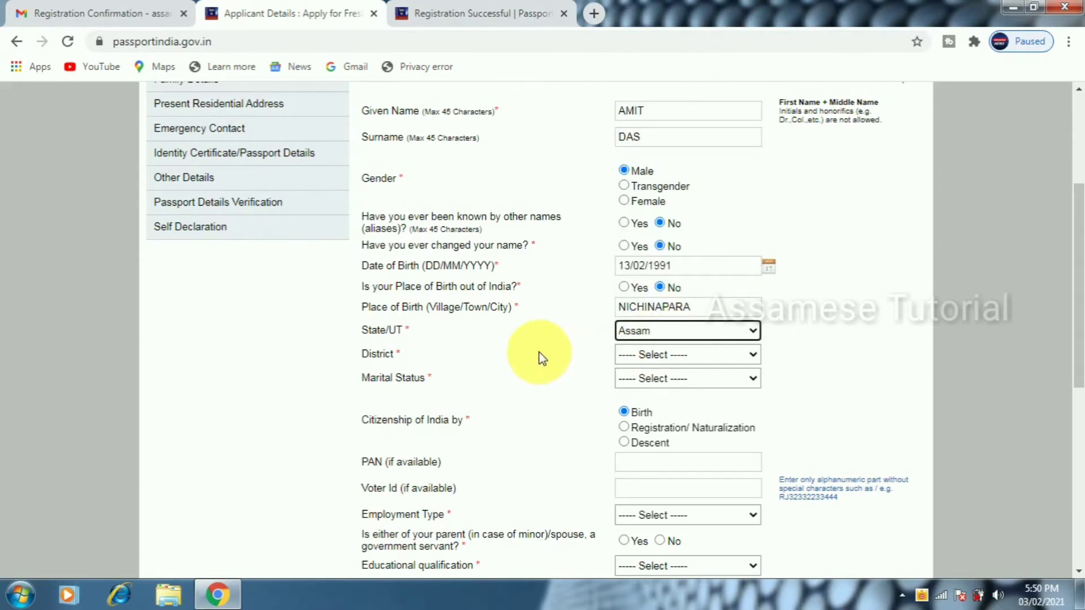
click(642, 356)
key(Down)
key(Down)
key(Down)
key(Down)
key(Down)
key(Down)
key(Down)
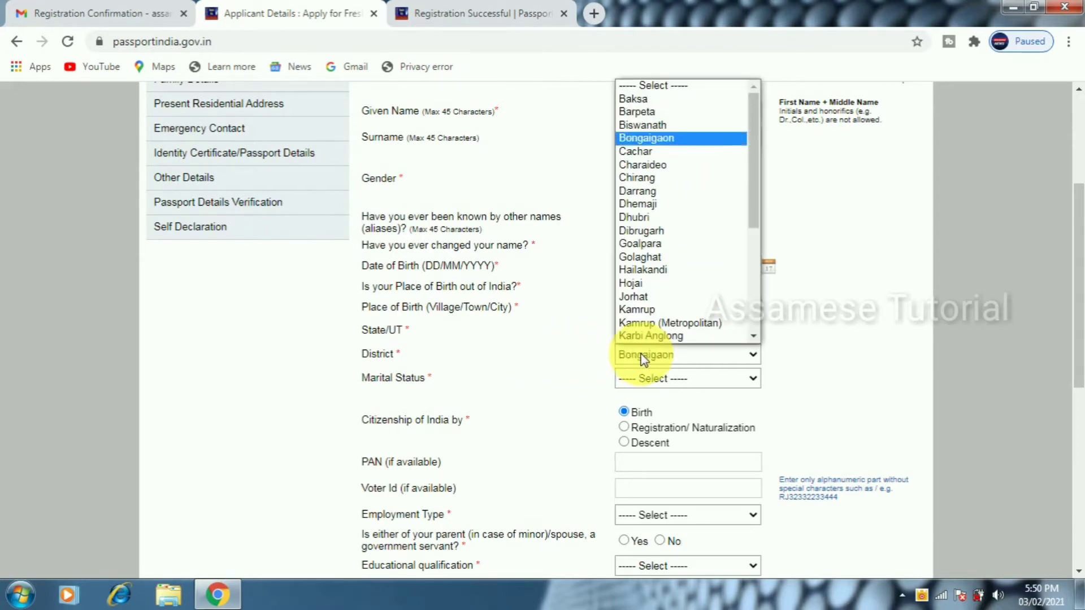
key(Return)
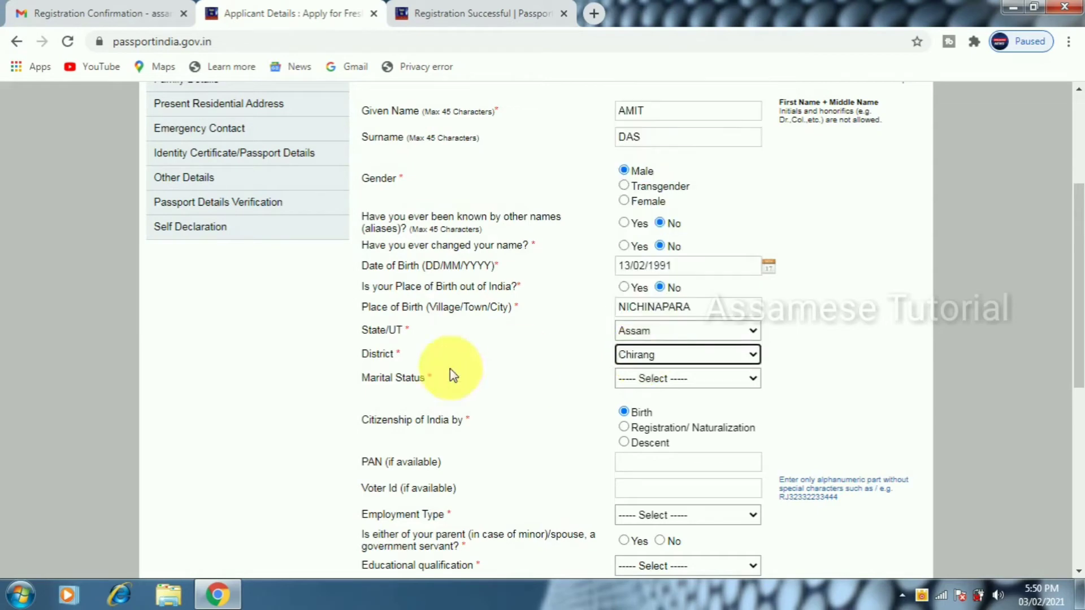
click(666, 377)
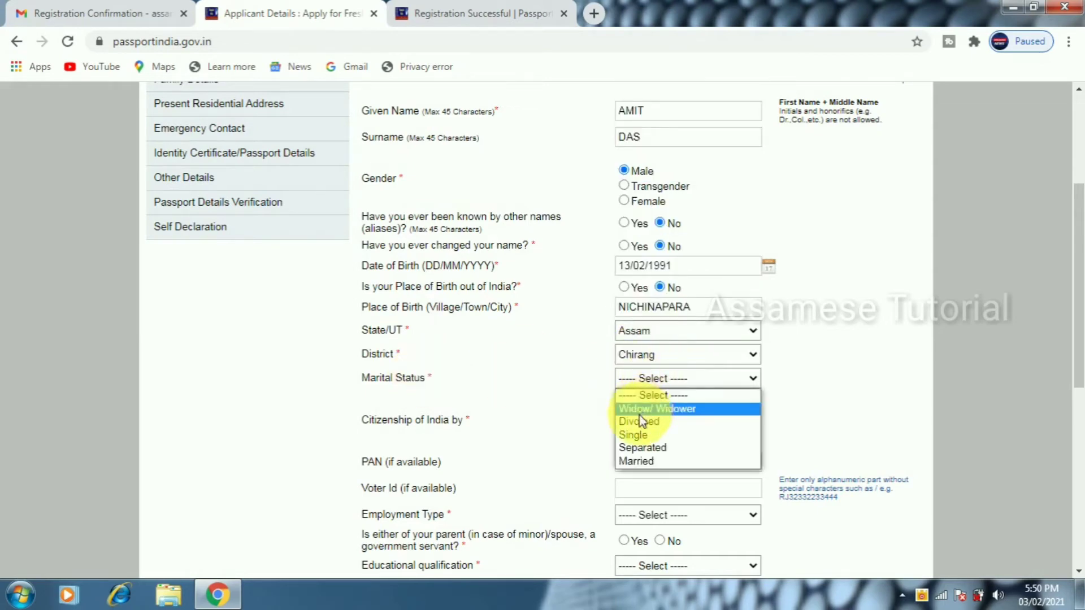
click(635, 434)
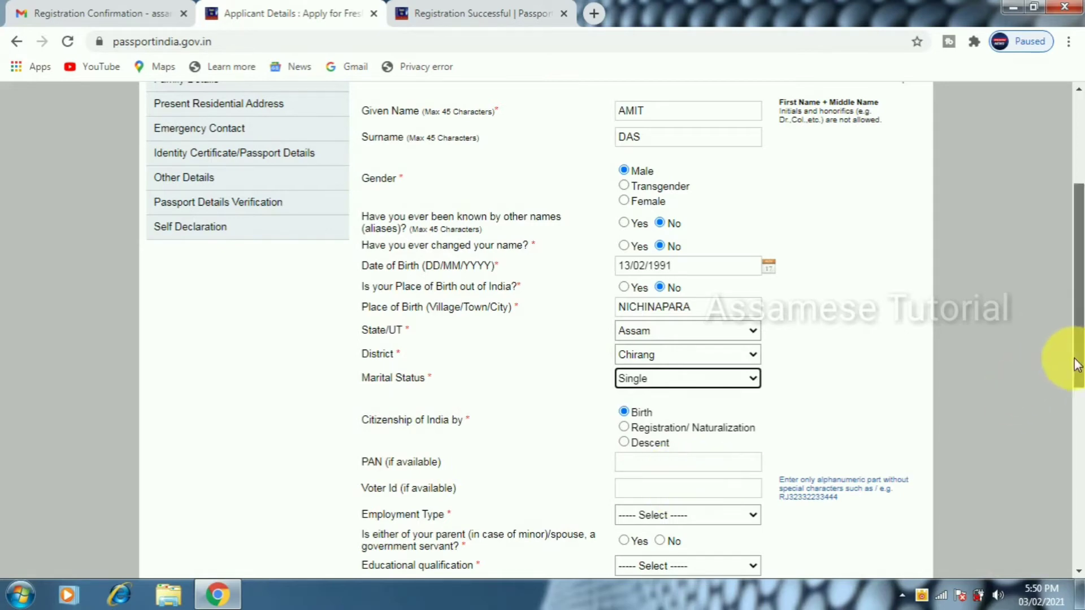
drag(1076, 364, 1079, 452)
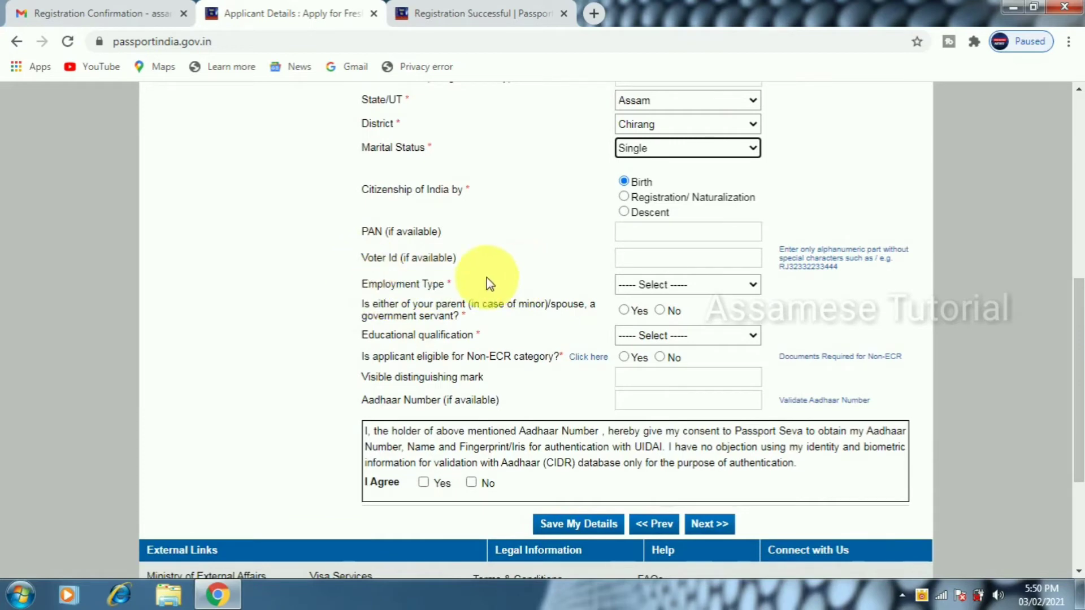
Set employment type to Private and answer No to parent/spouse government servant
click(656, 286)
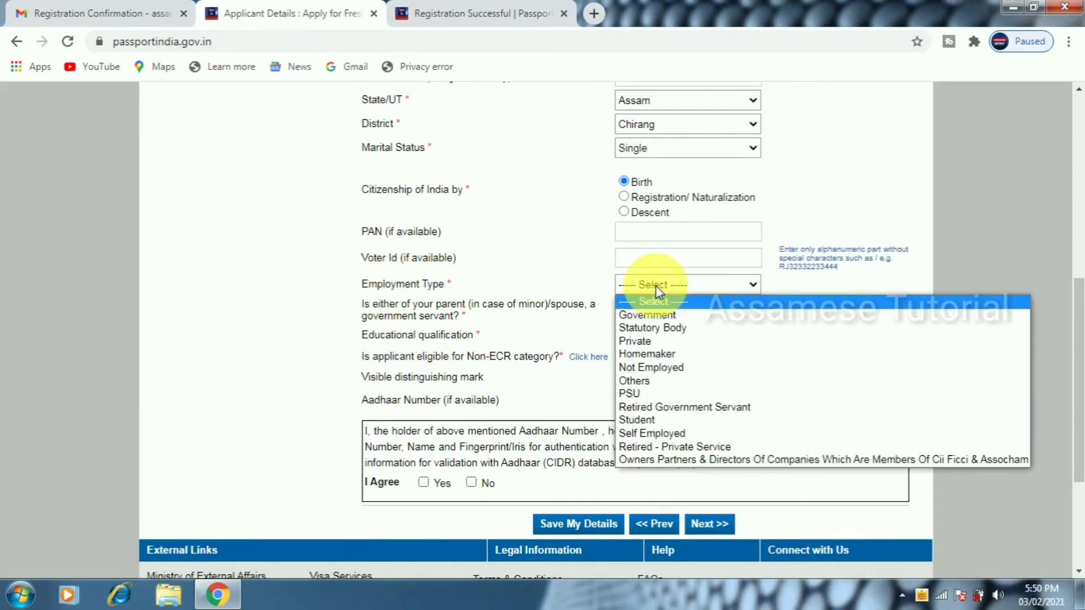
click(632, 392)
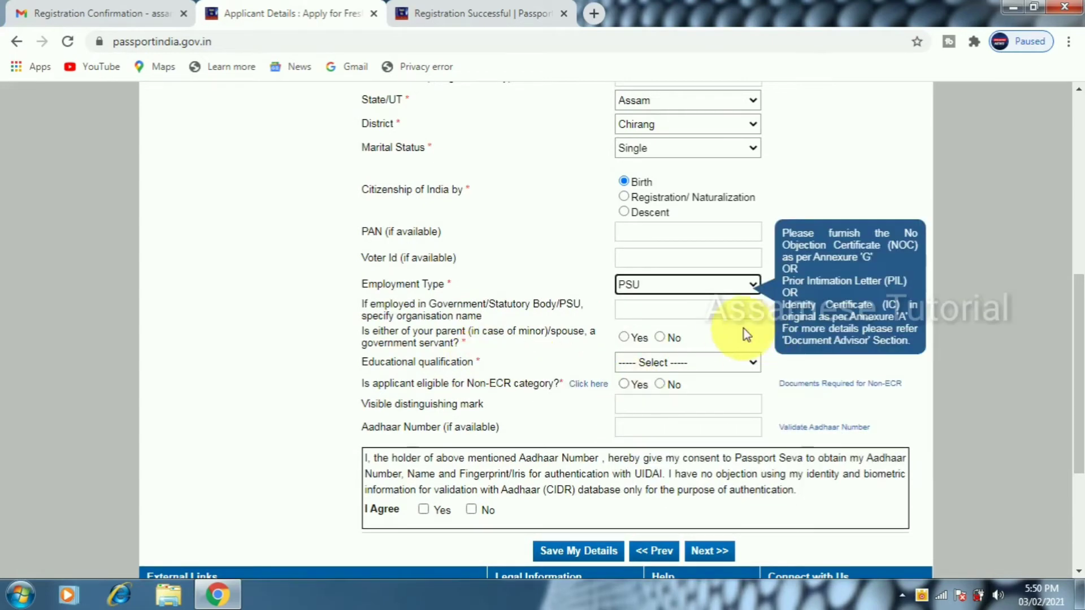
click(697, 287)
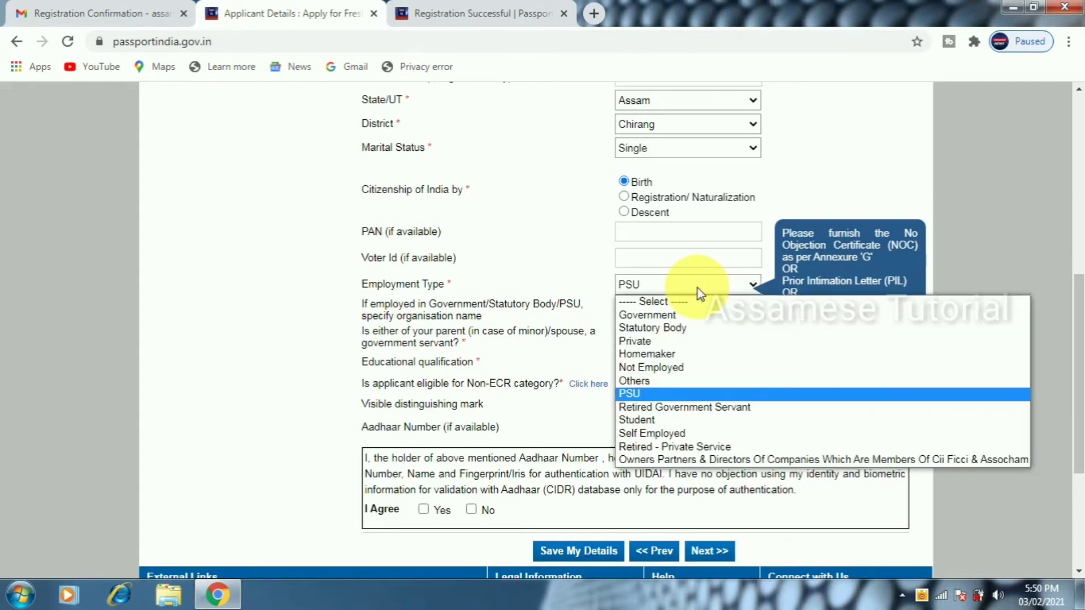
click(650, 342)
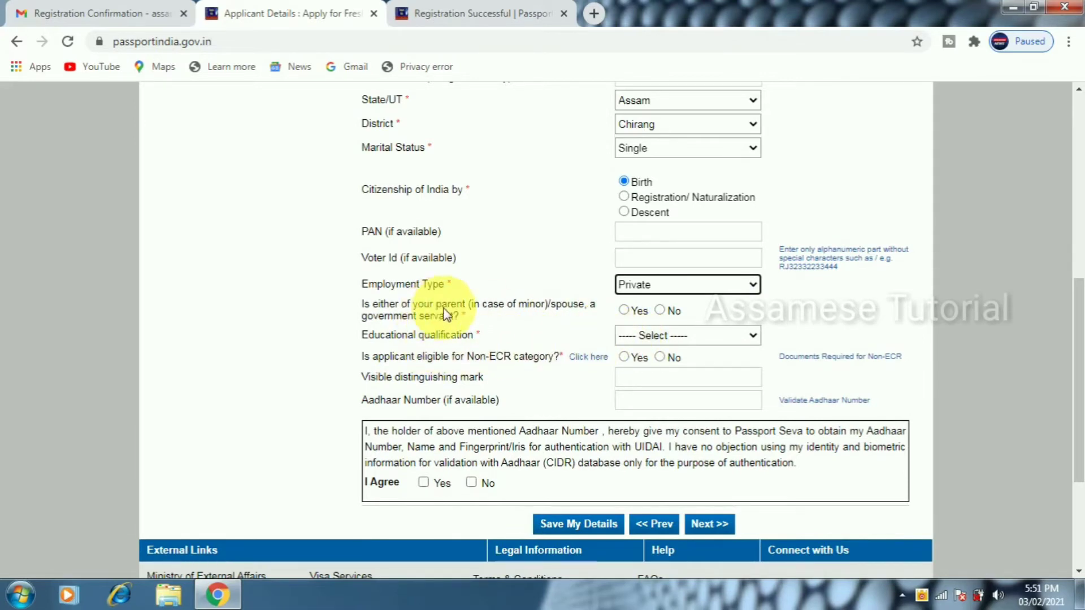
click(660, 311)
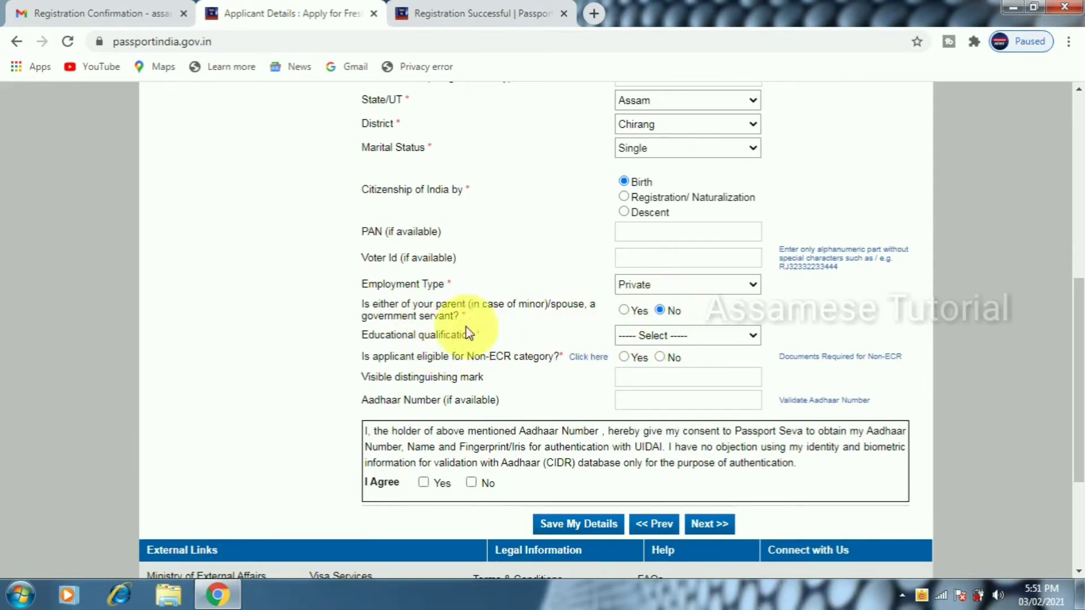
Set the educational qualification to Graduate And Above
click(622, 339)
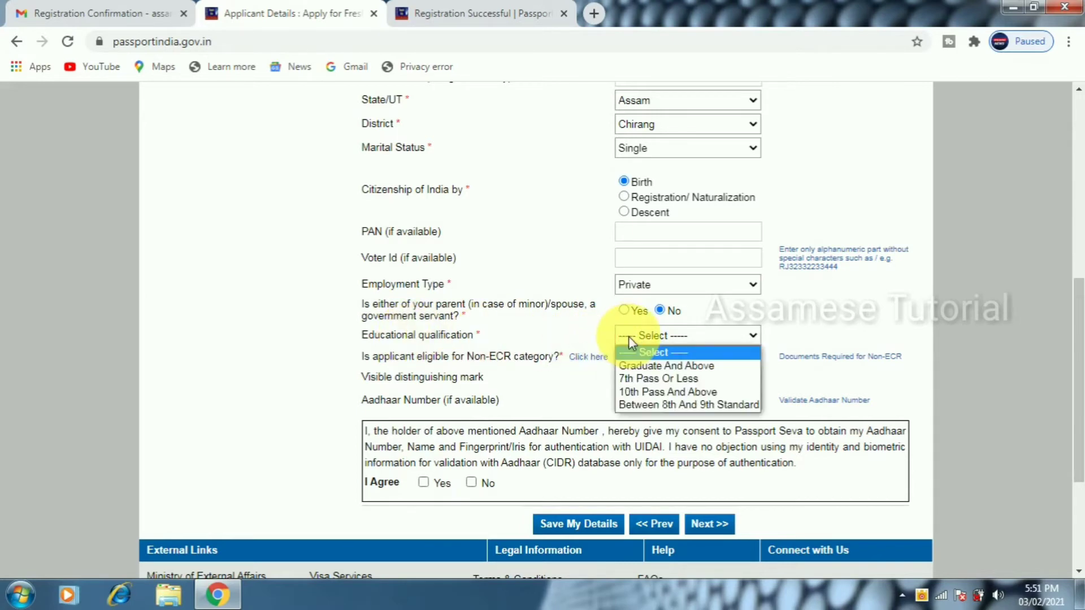
click(646, 369)
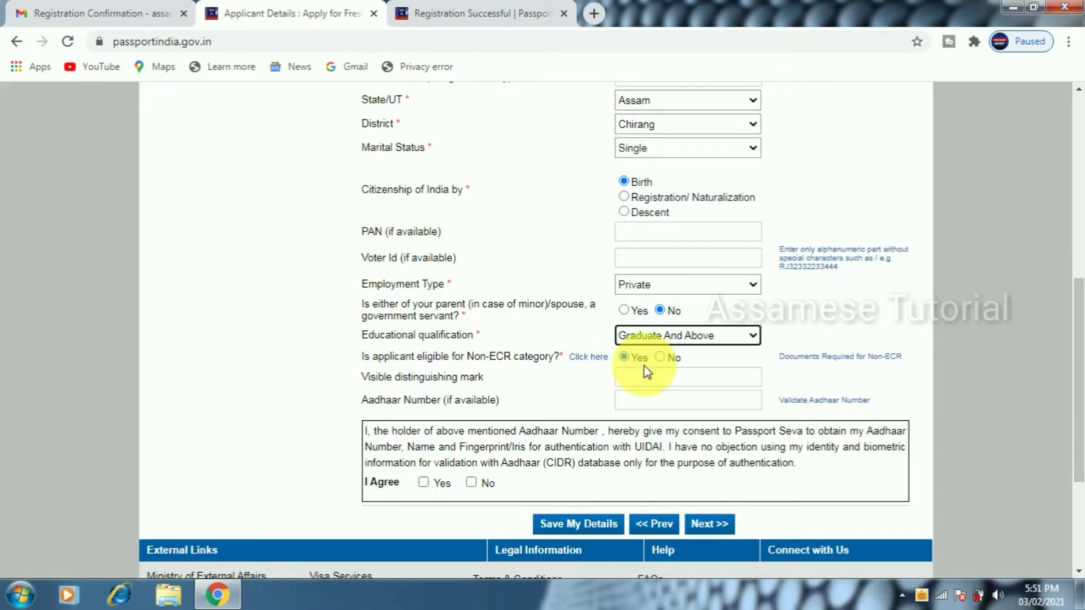
click(645, 337)
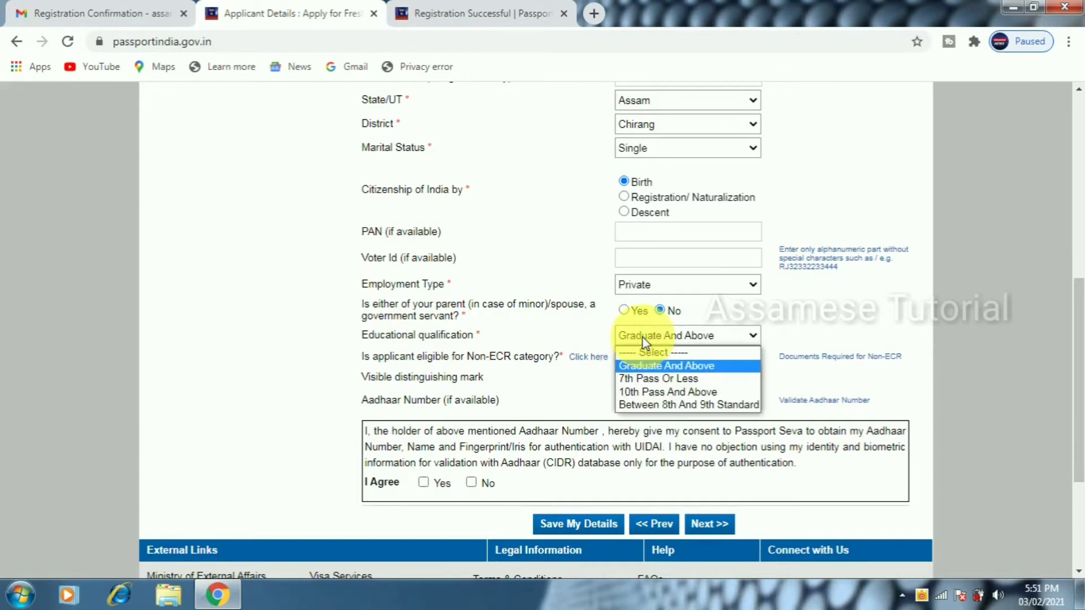
click(648, 380)
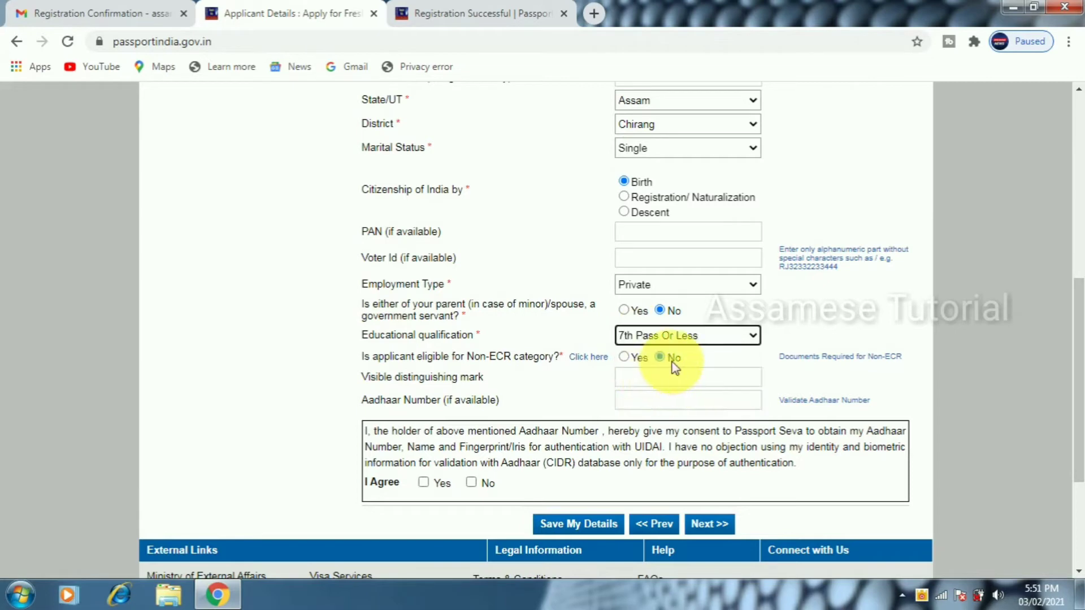
click(662, 335)
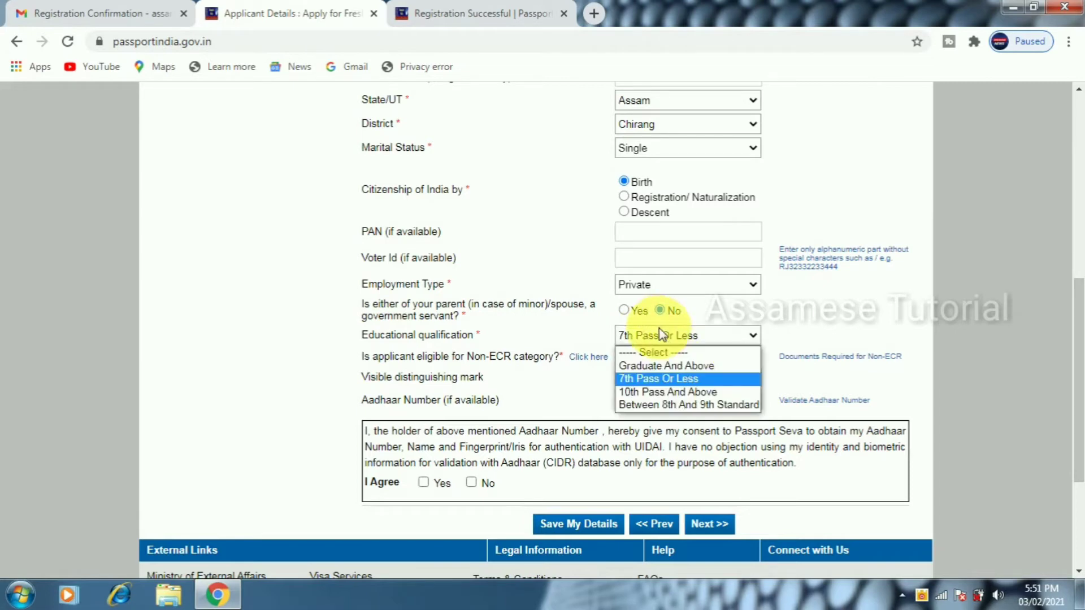
click(649, 365)
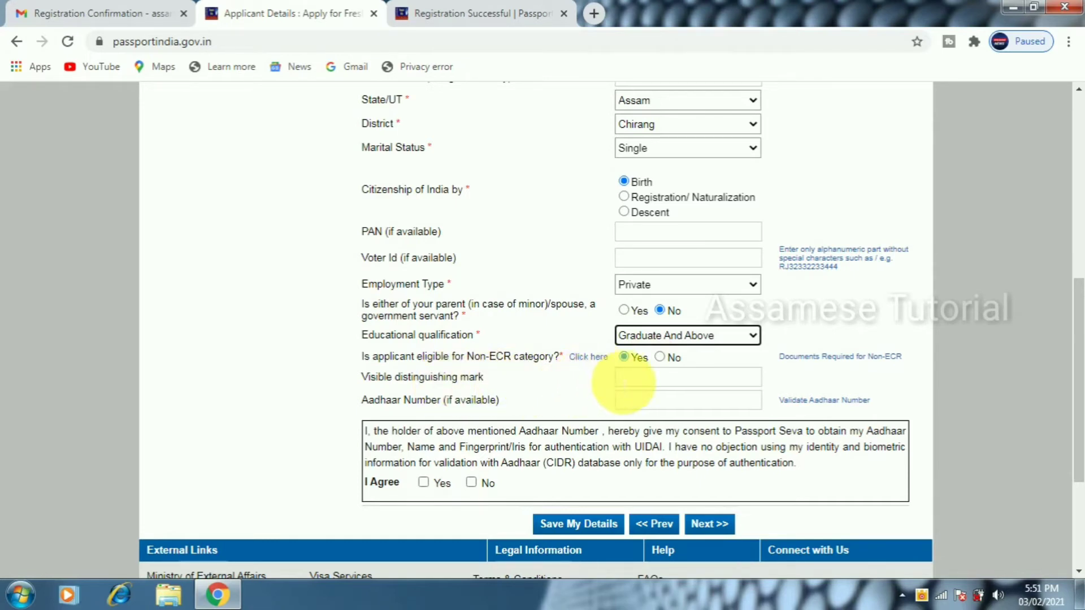
Move through the distinguishing mark and Aadhaar fields and agree to the Aadhaar authentication consent
click(624, 383)
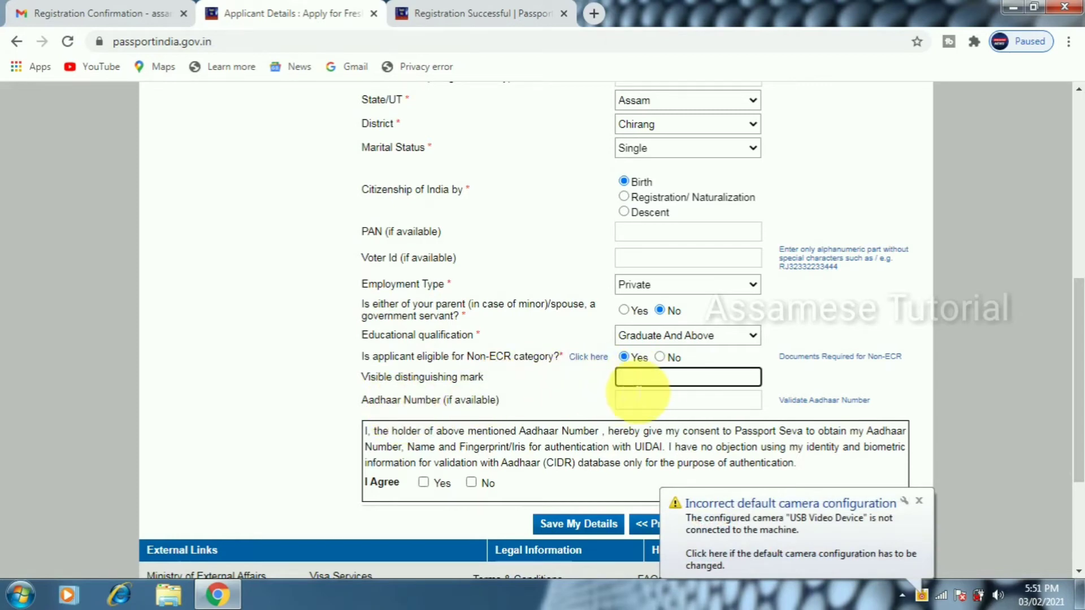
click(649, 405)
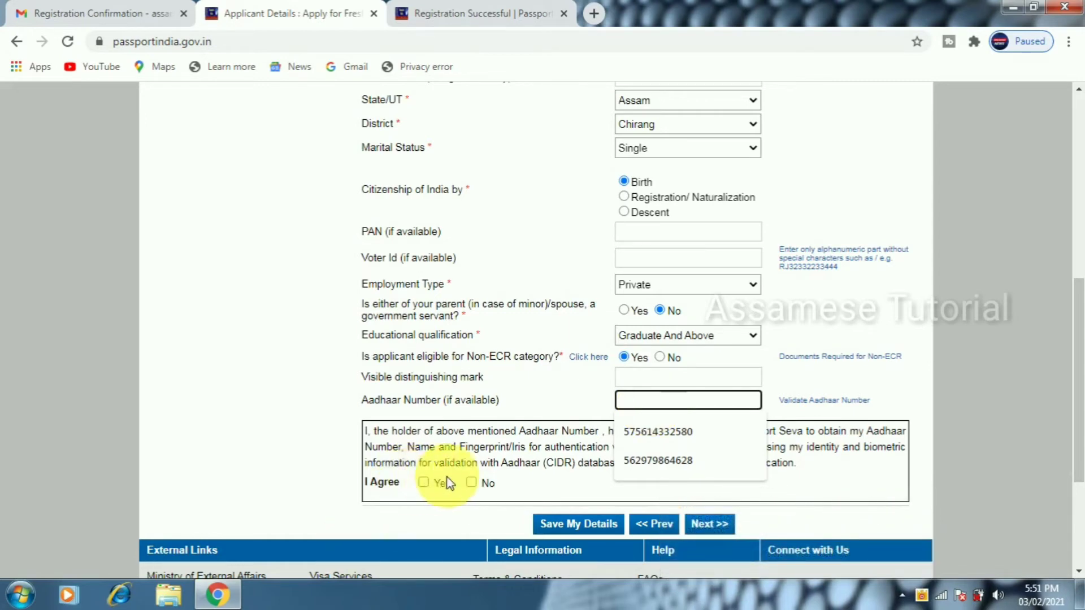
click(425, 482)
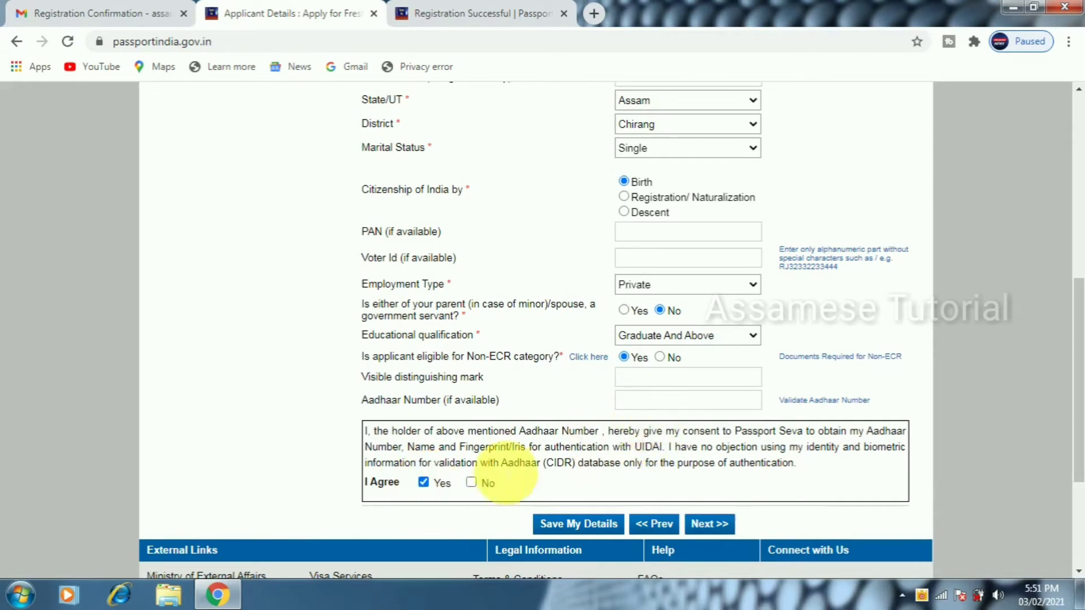
Save the applicant details and enter the father's given name and surname
click(710, 527)
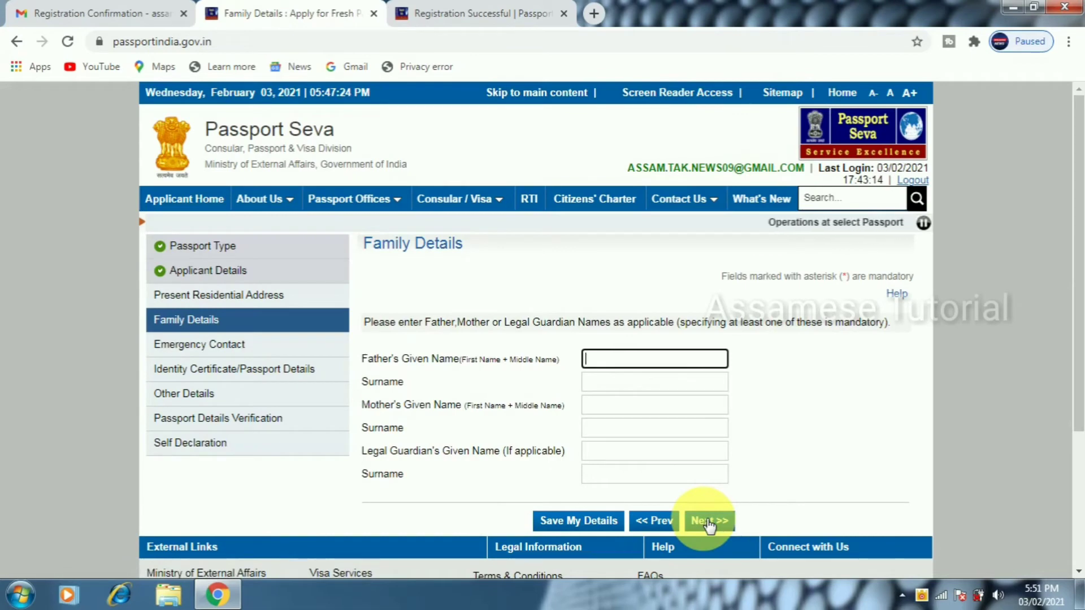
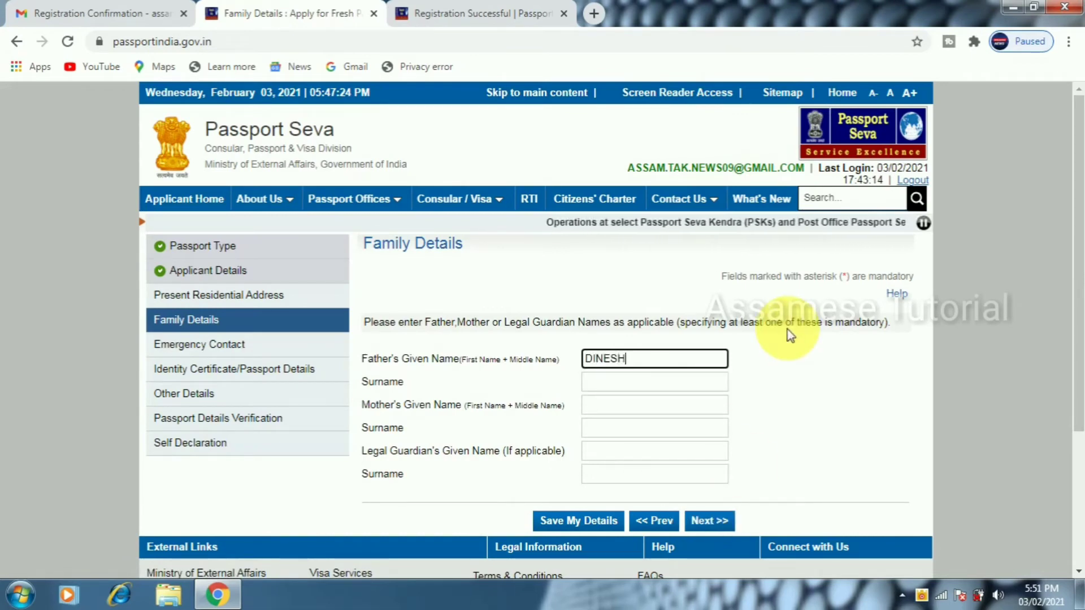
key(Tab)
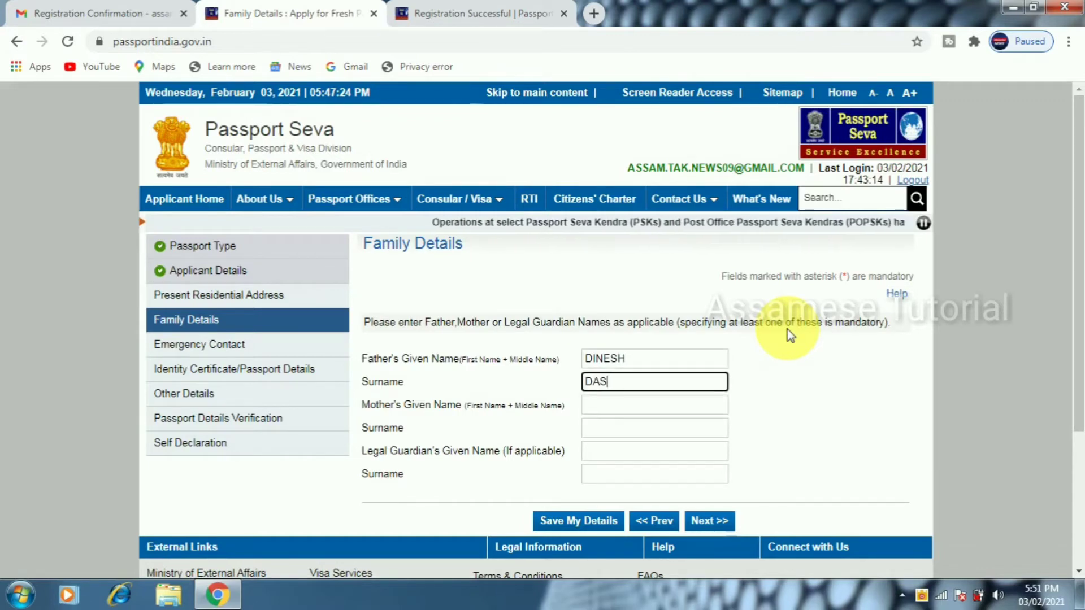
key(Tab)
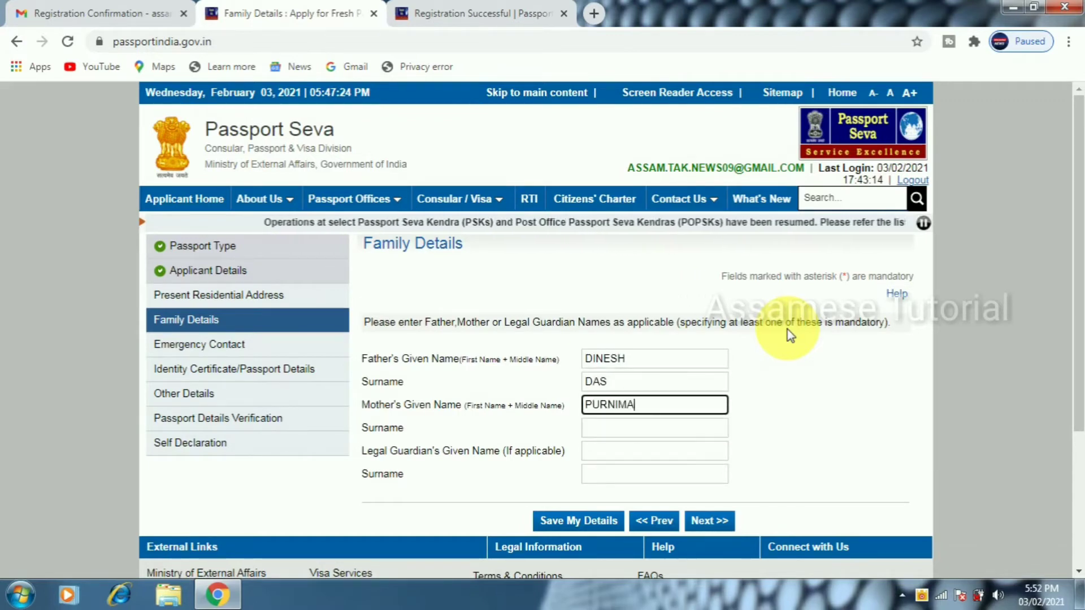
Enter the mother's given name and surname, then save the family details
key(Tab)
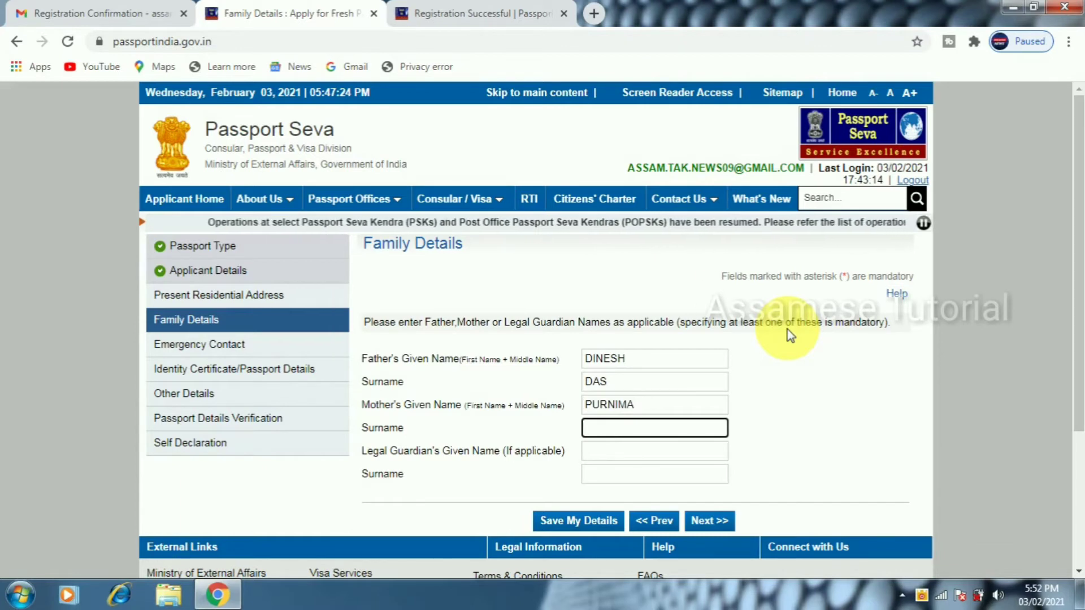
key(Tab)
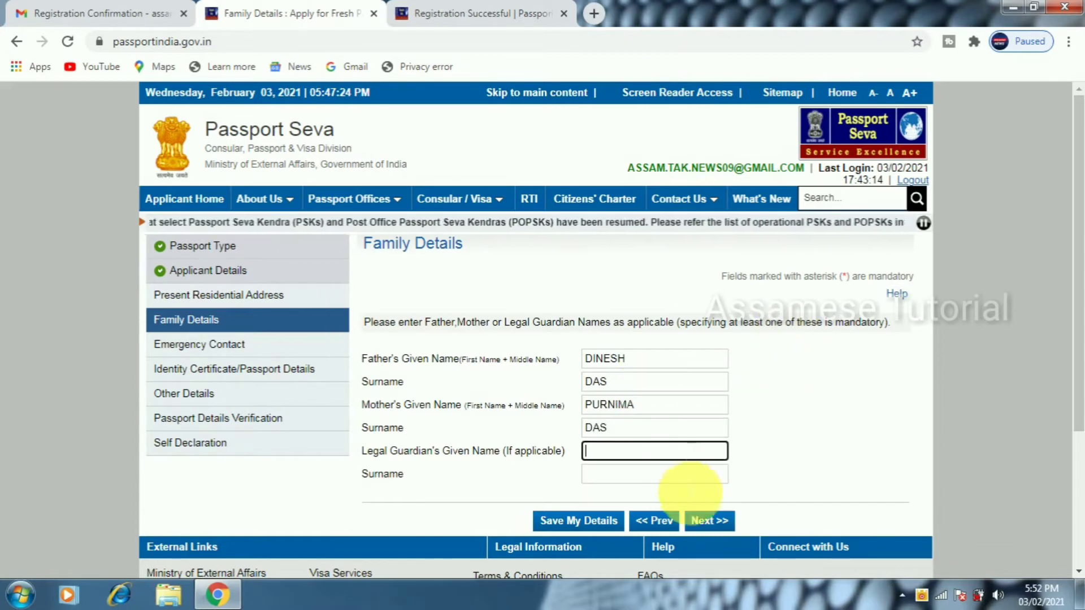
click(721, 524)
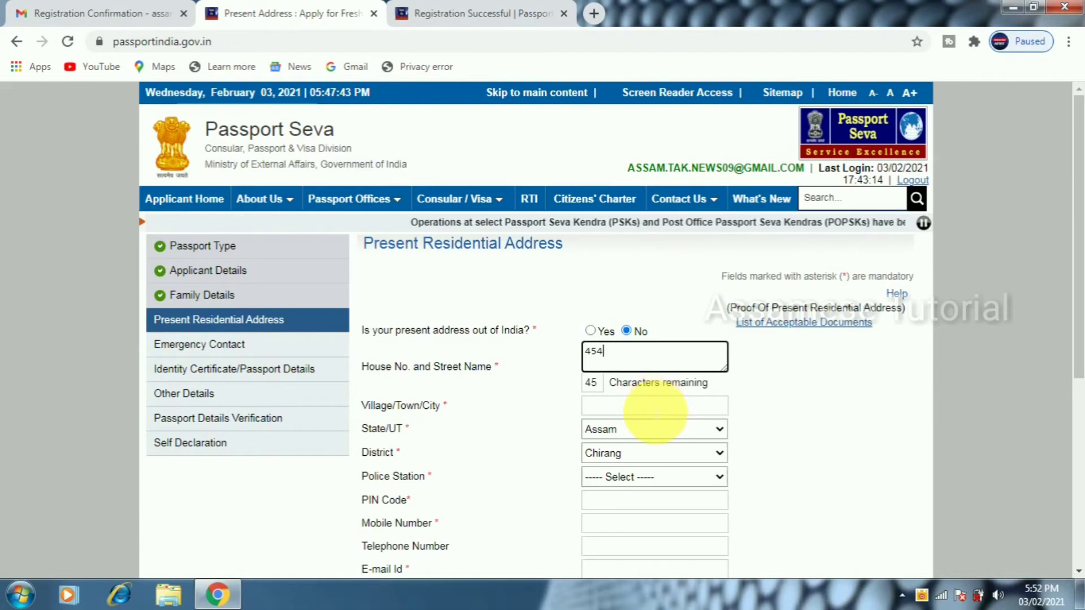
Fill the present address from the saved suggestion, with BASUGAON police station and the PIN code
click(654, 409)
text(NICHINAPARA)
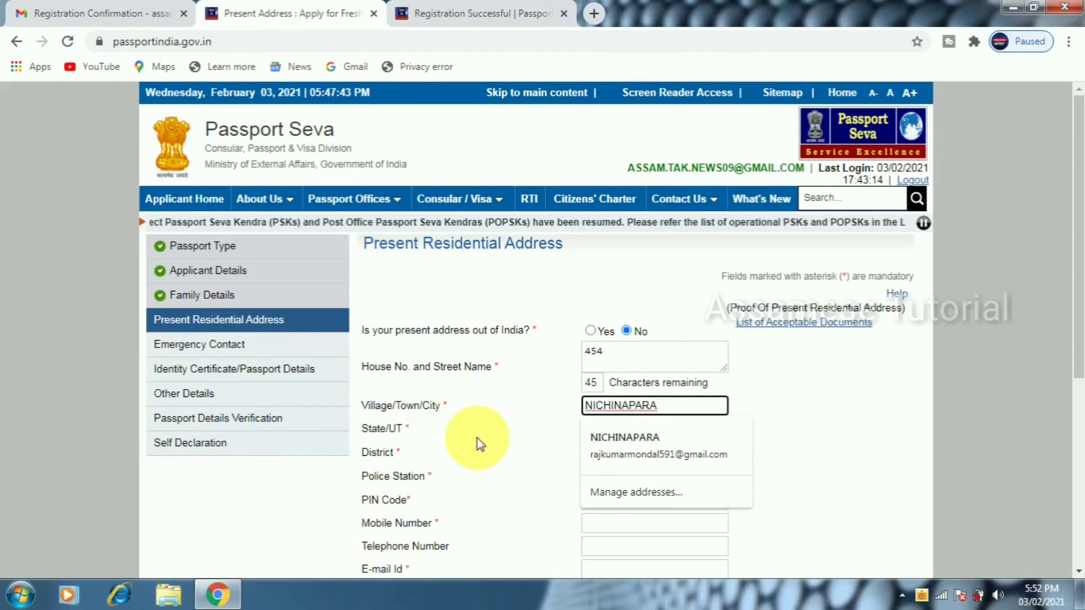
key(Down)
key(Return)
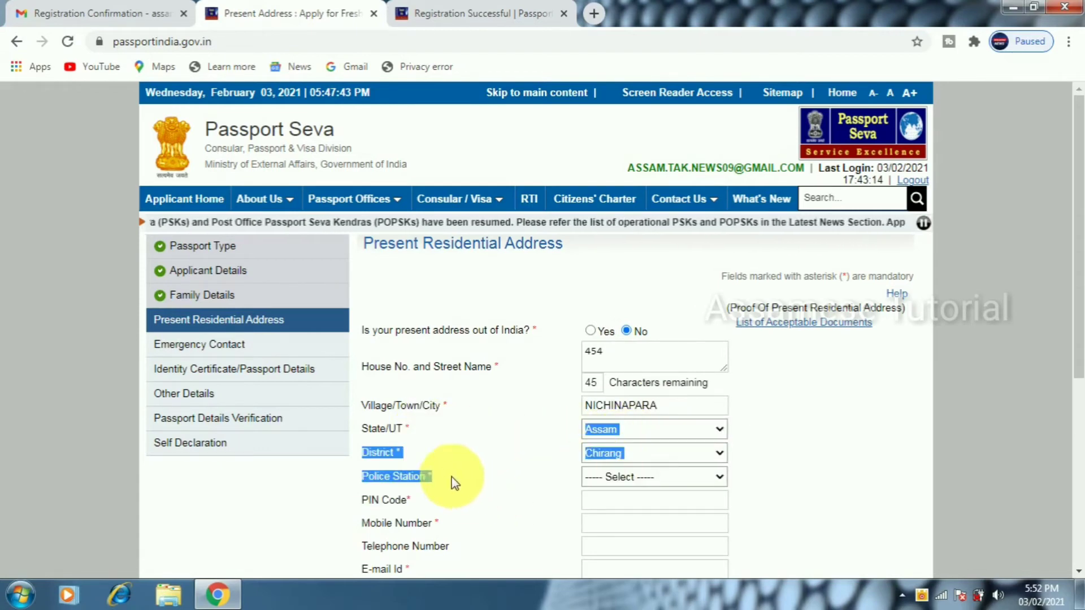
click(622, 477)
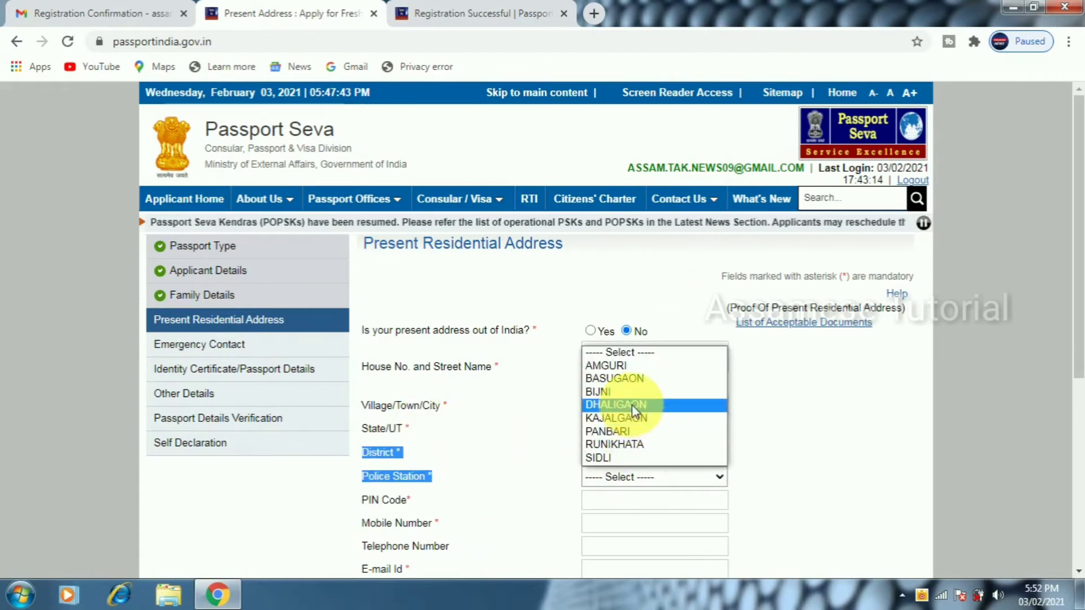
click(622, 378)
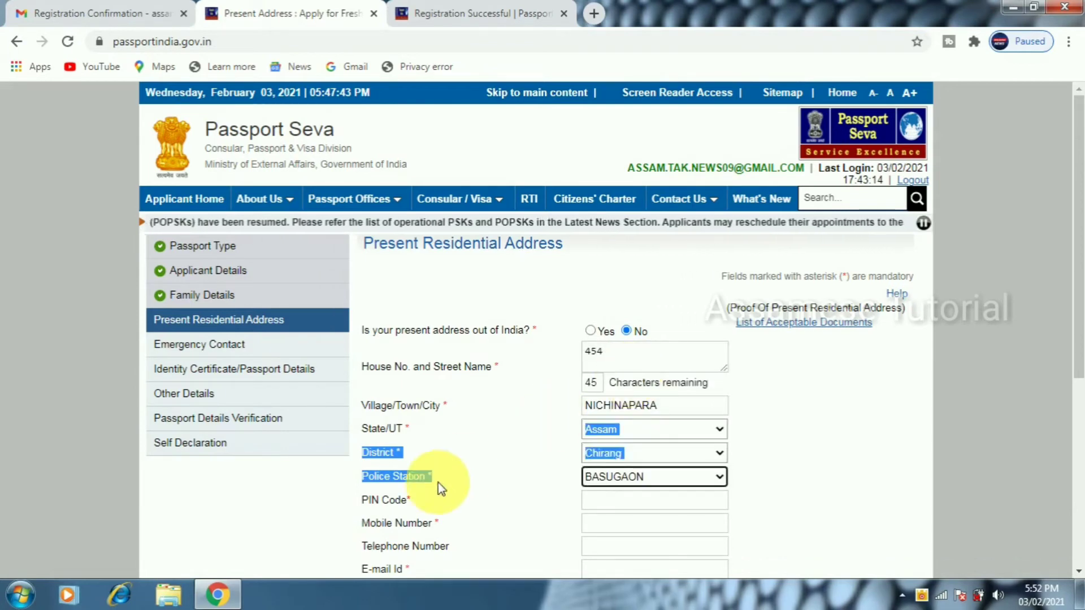
click(609, 502)
text(78)
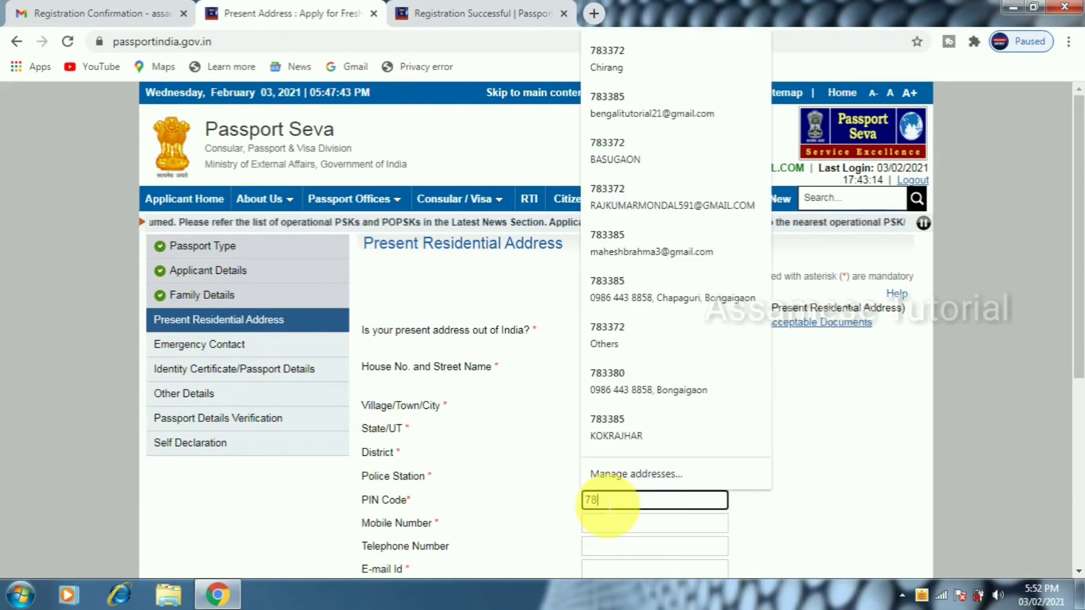
text(3372)
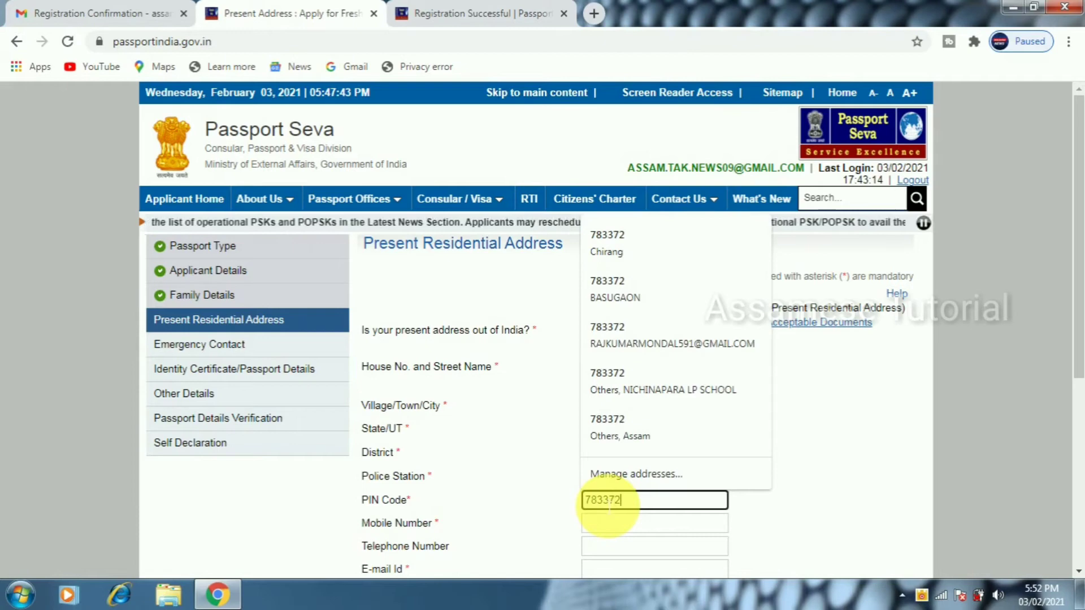
click(1039, 500)
drag(1079, 373, 1077, 460)
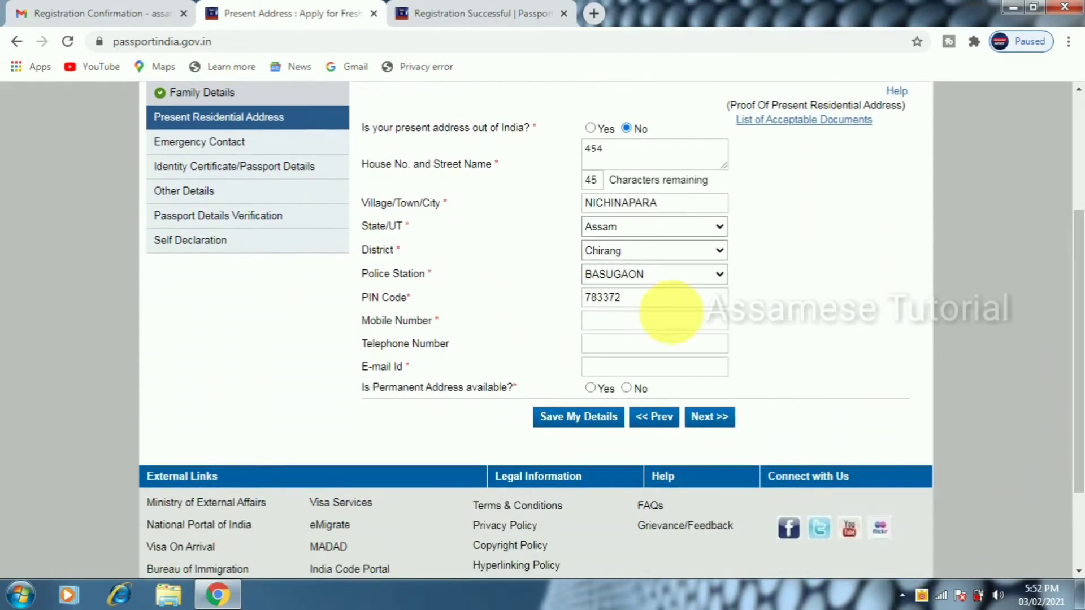
Enter the mobile number and e-mail, mark permanent address available, save, and confirm the RPO notice
click(612, 324)
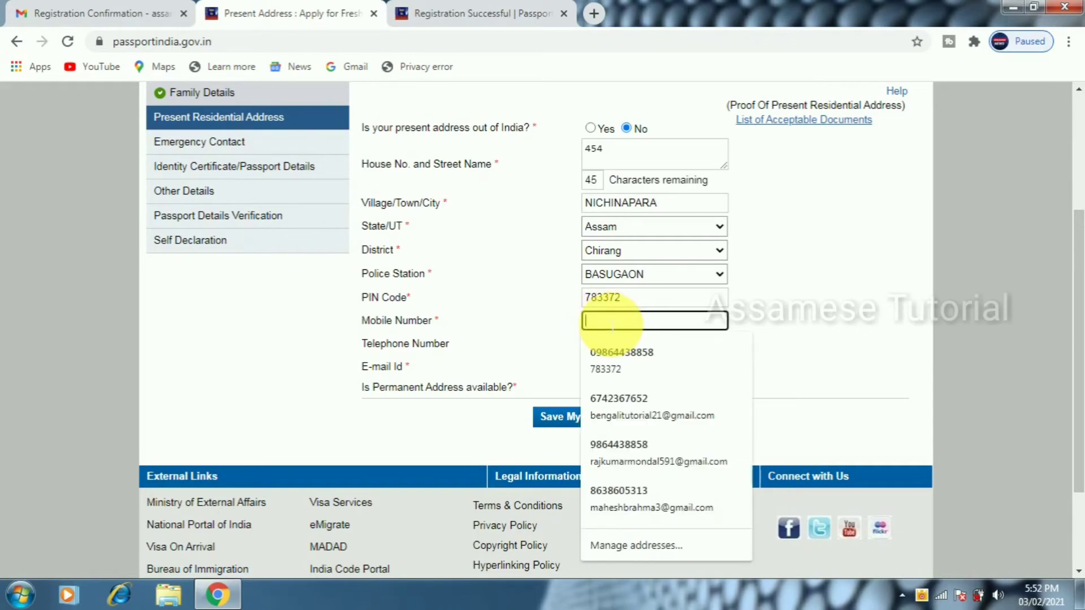
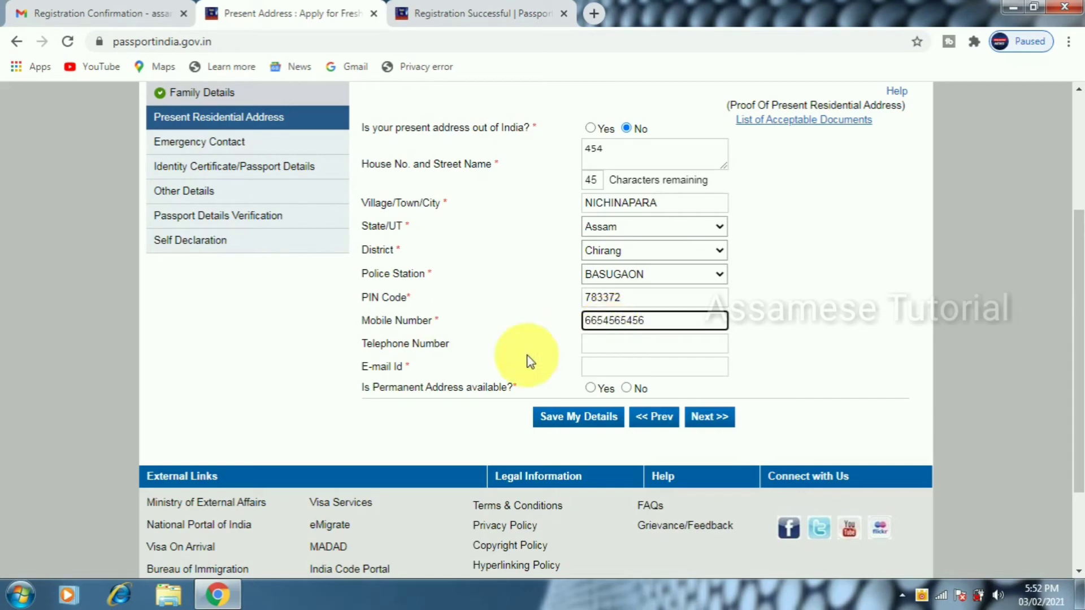
click(615, 367)
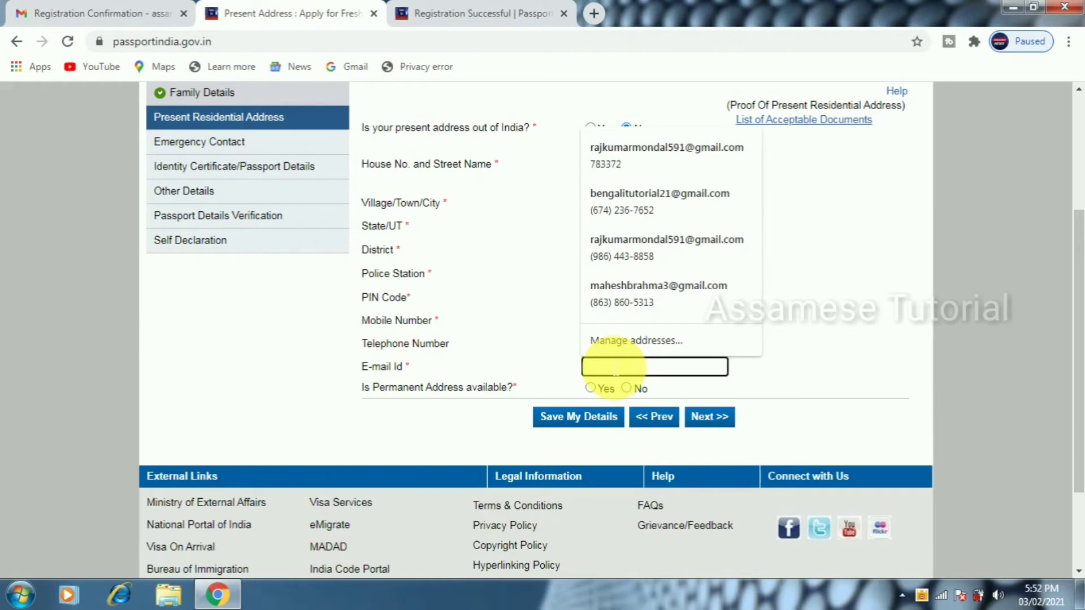
key(ctrl+v)
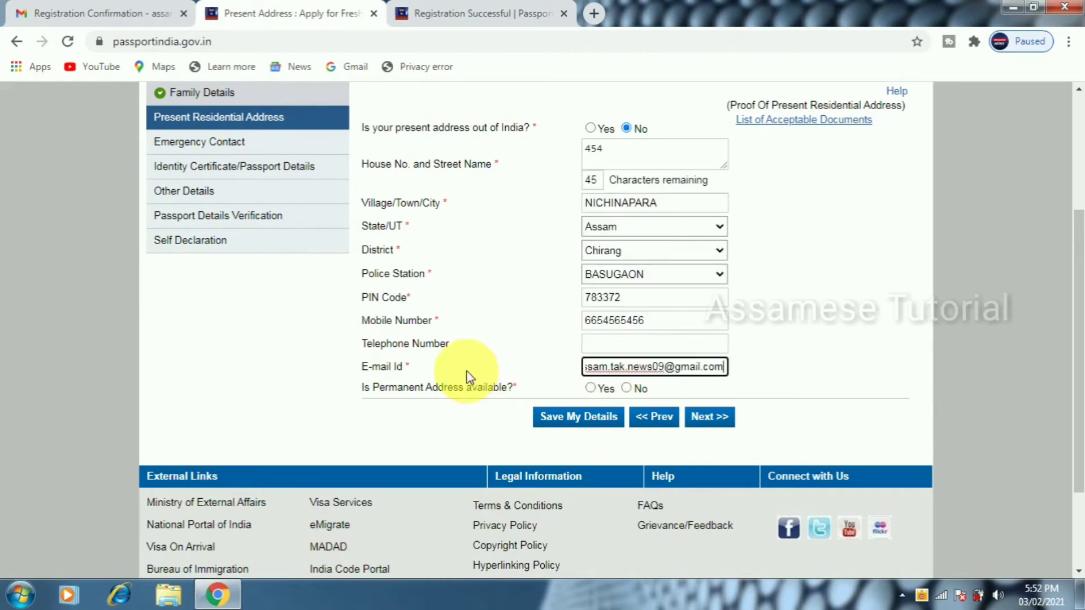
click(592, 388)
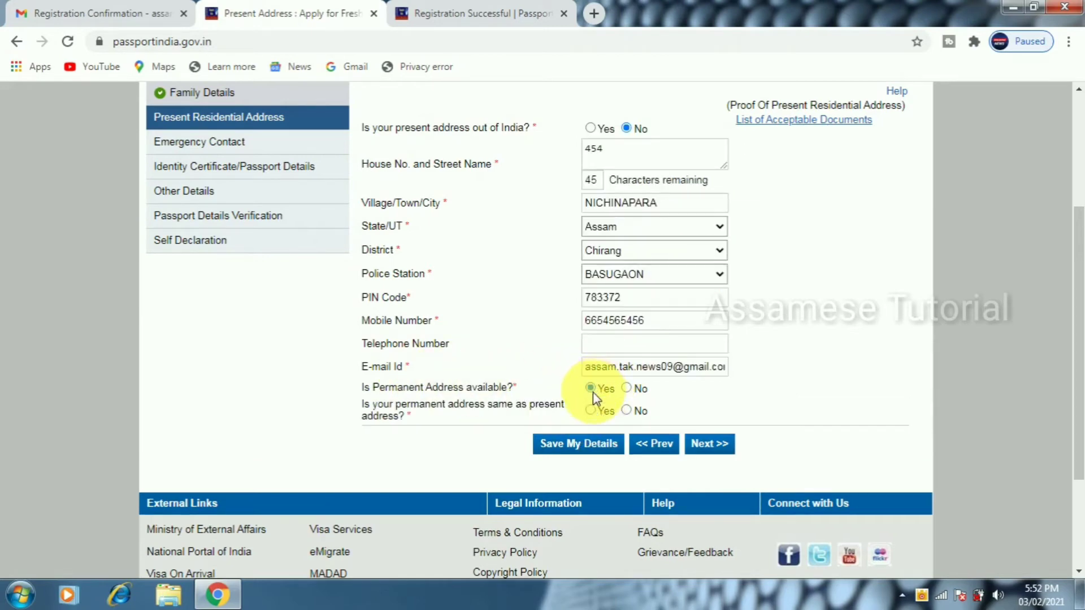
click(700, 446)
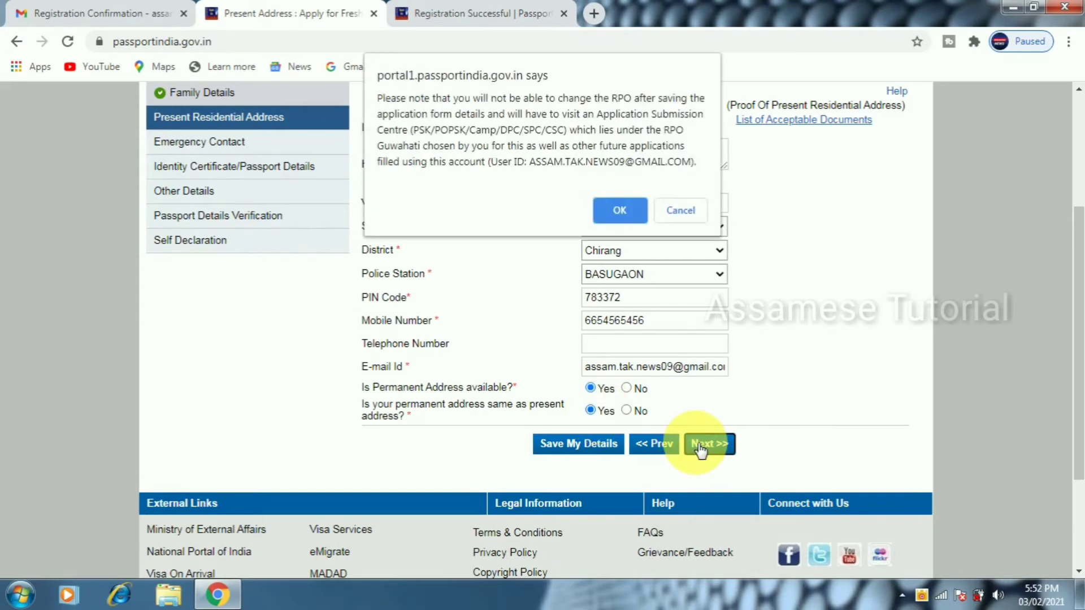
click(620, 209)
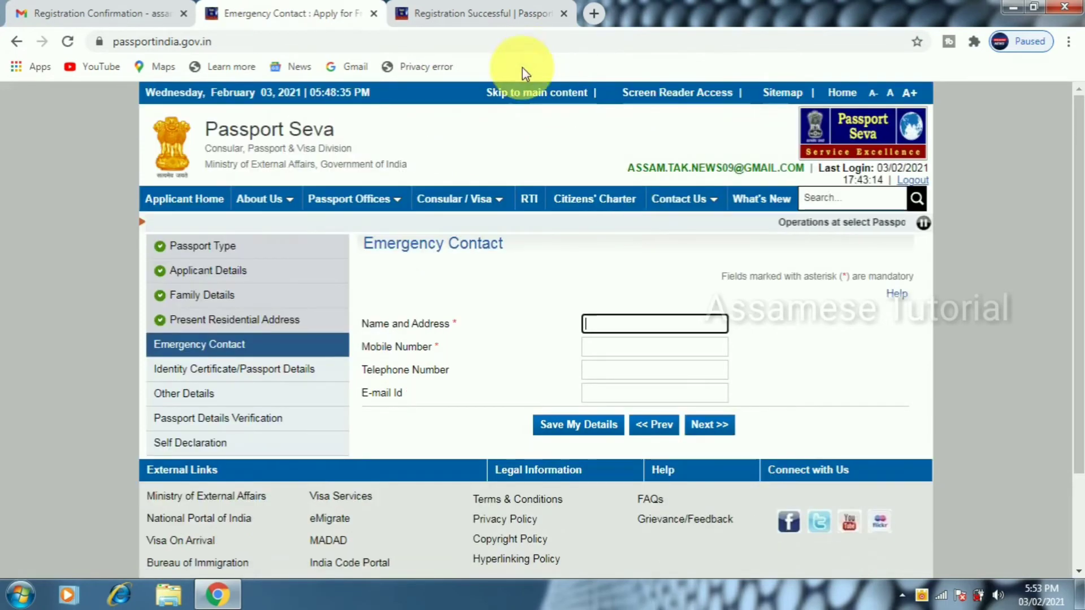
Enter the emergency contact's name and mobile number, then continue to Identity Certificate/Passport Details
click(381, 254)
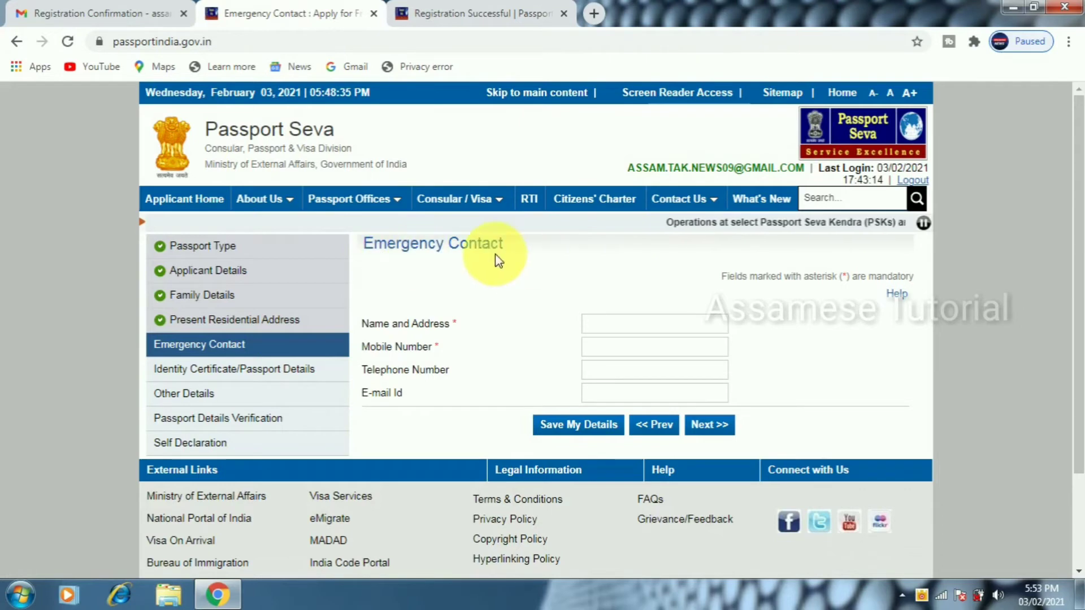
click(667, 326)
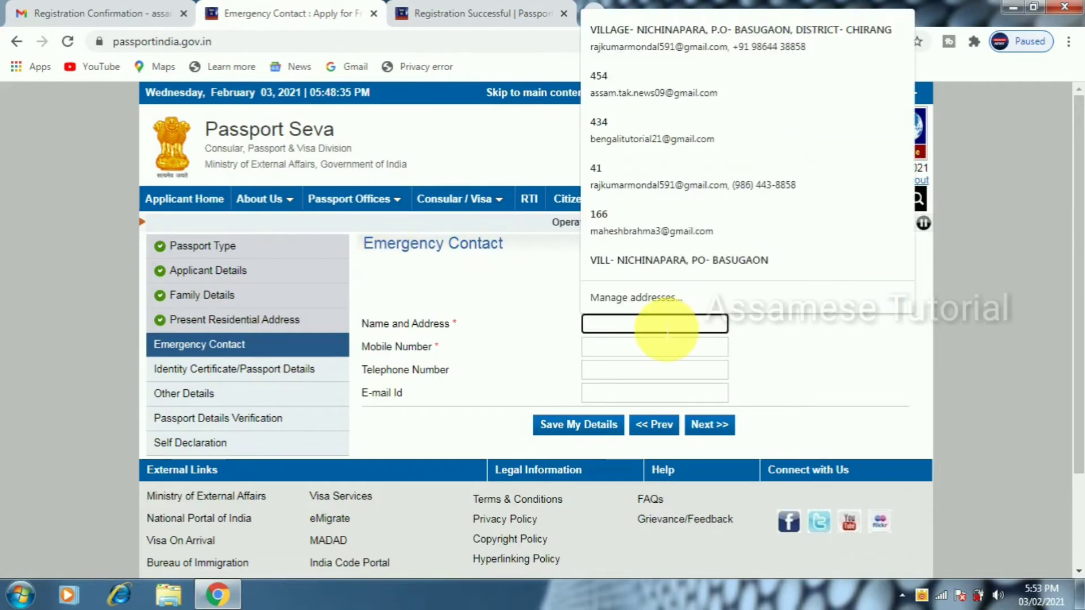
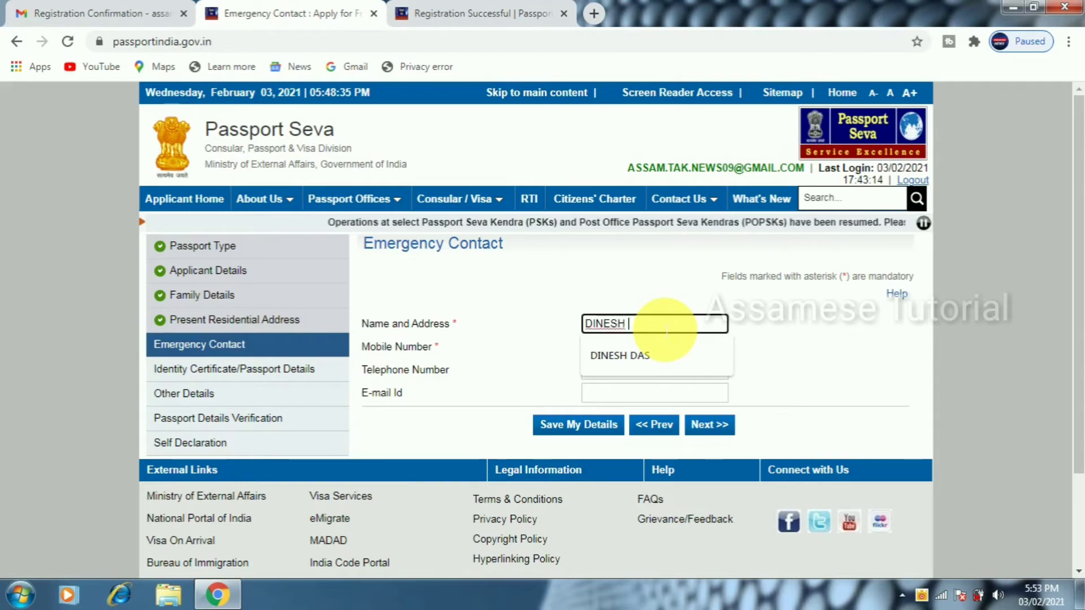
key(Tab)
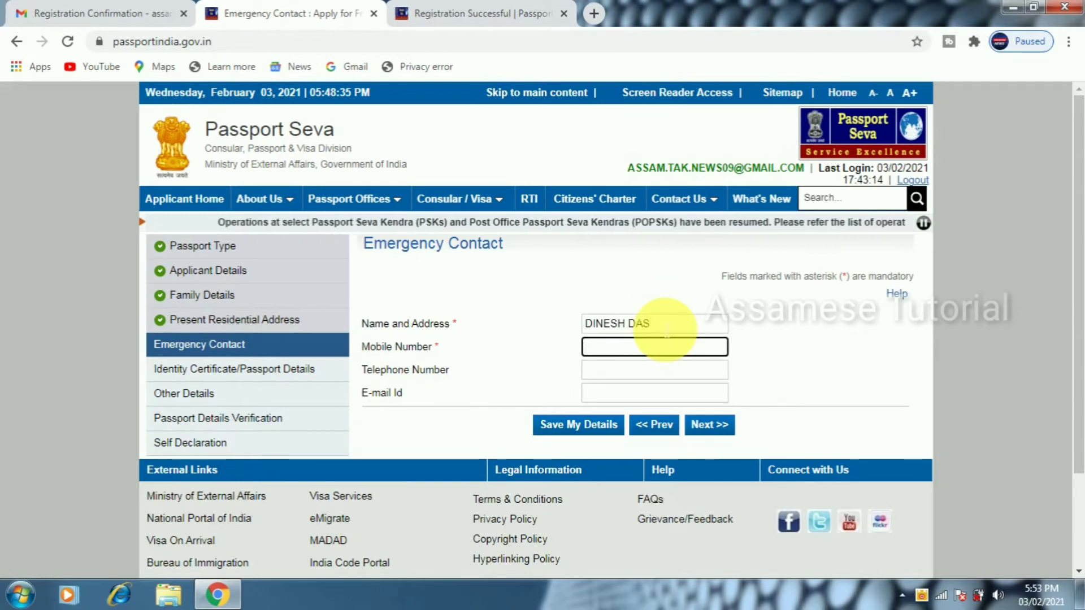
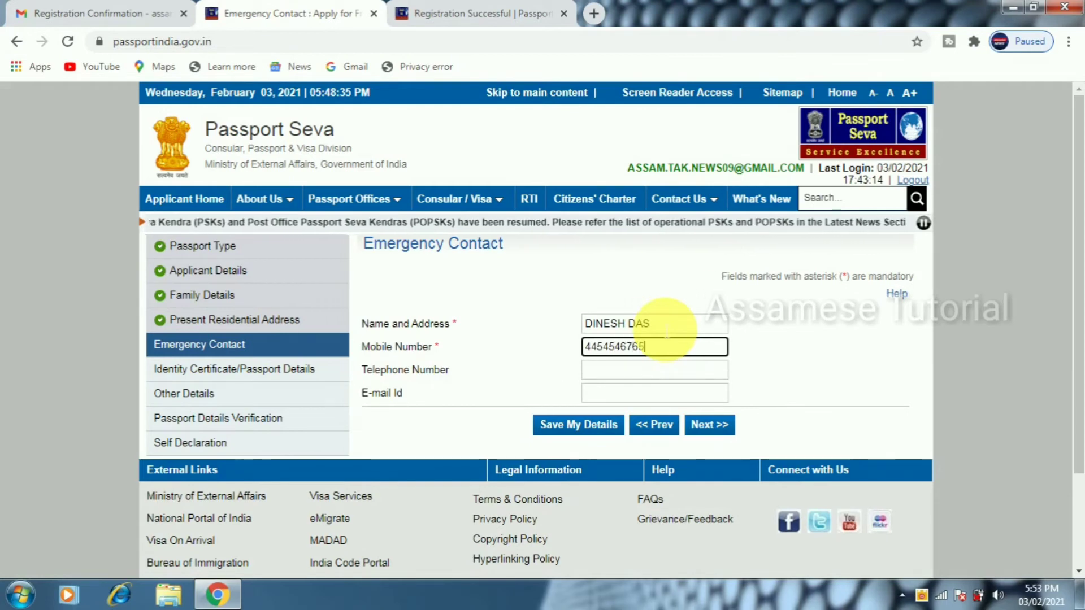
click(719, 426)
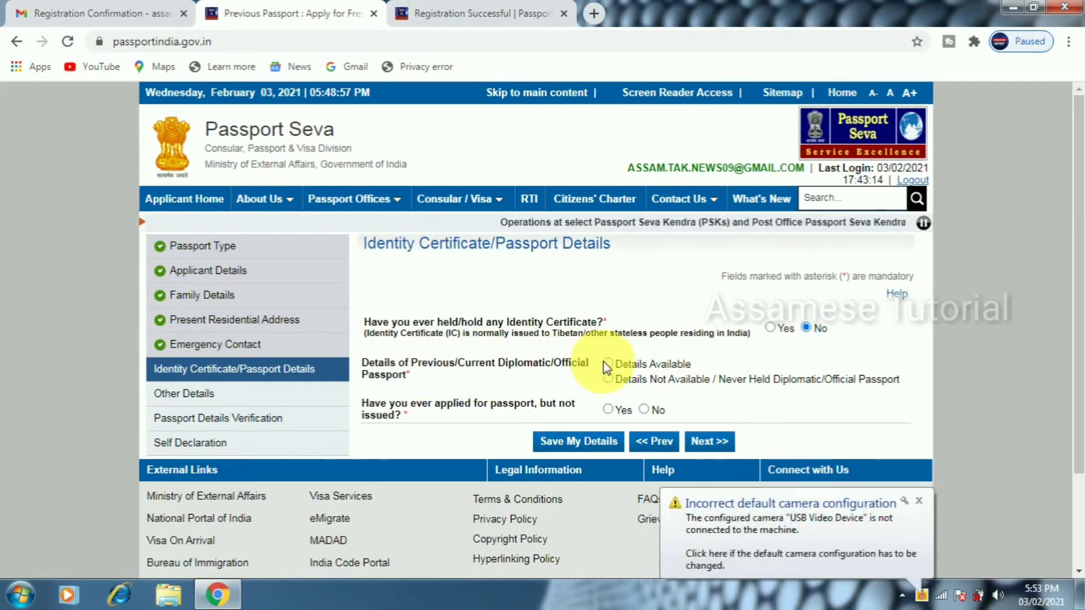
Mark previous passport details not available, answer No to applied-but-not-issued, and continue
click(609, 378)
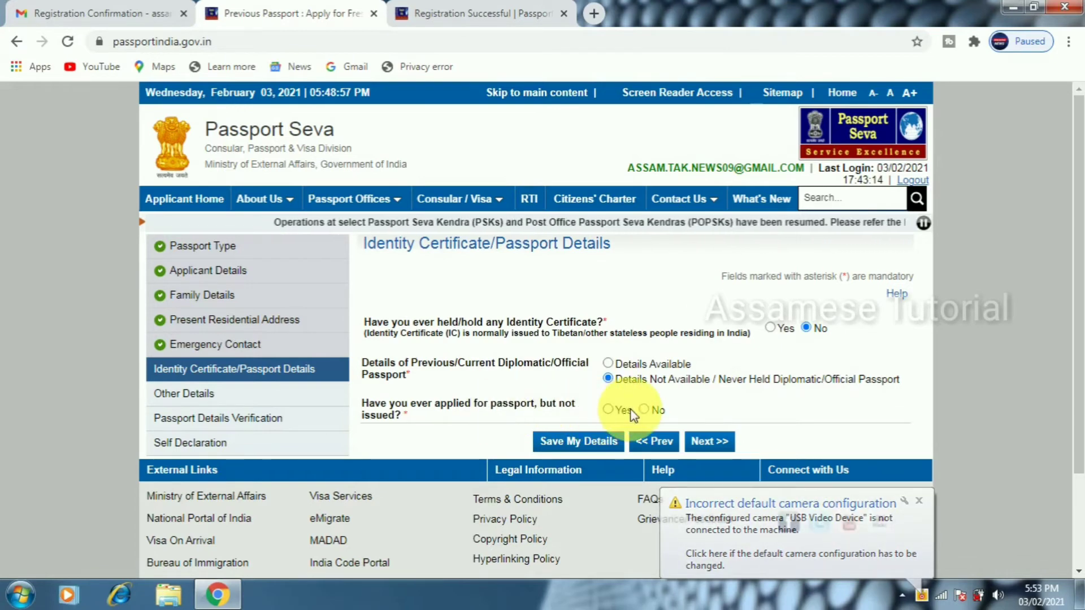
click(644, 409)
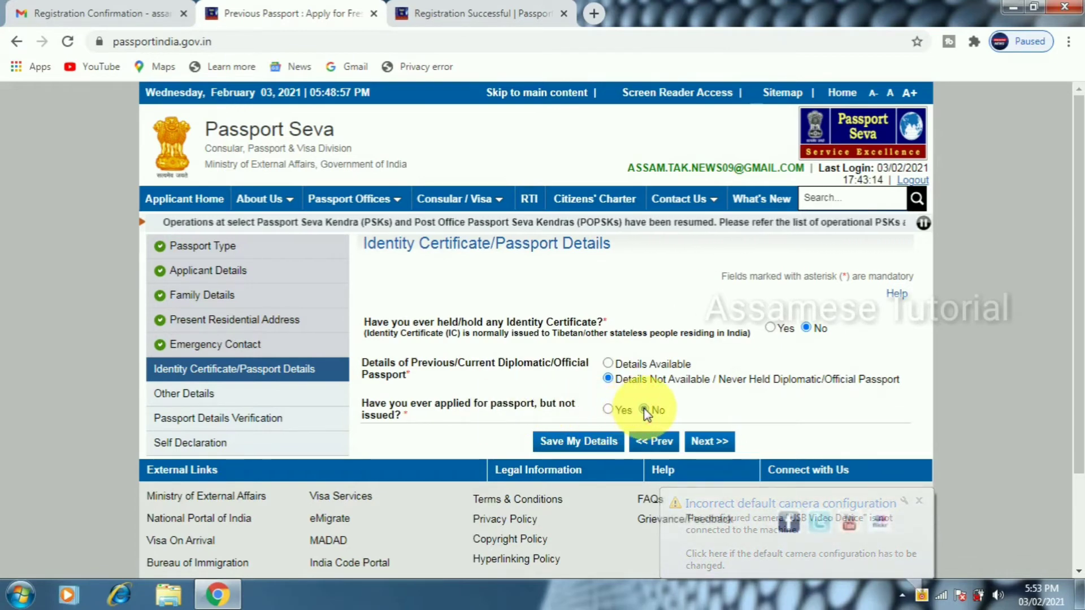
click(709, 444)
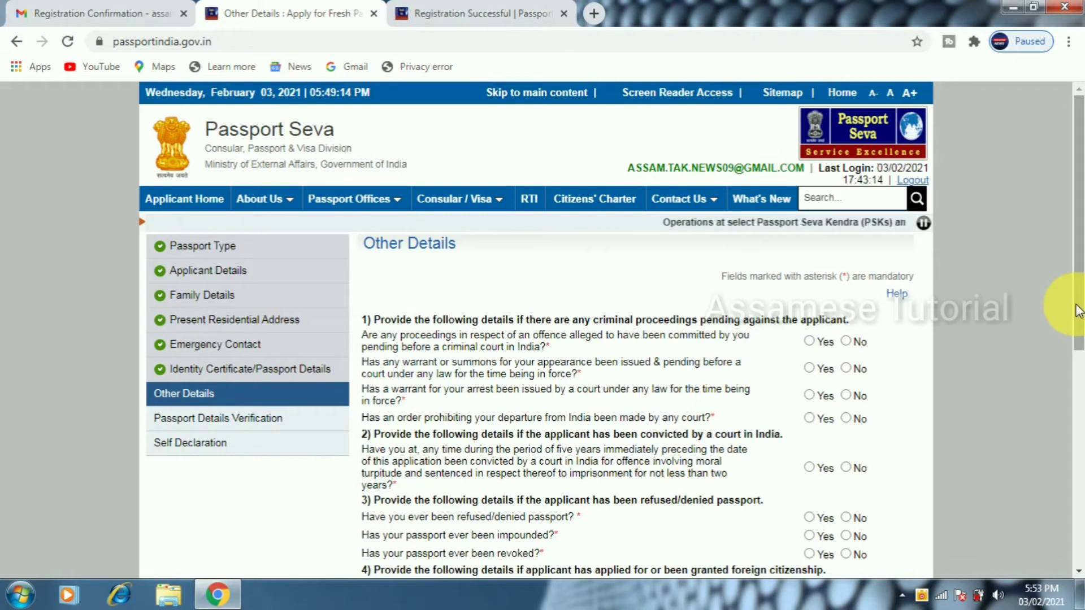
Answer No to all nine criminal, conviction, refused-passport and foreign-citizenship questions
scroll(1080, 326, down, 2)
drag(1080, 326, 1081, 393)
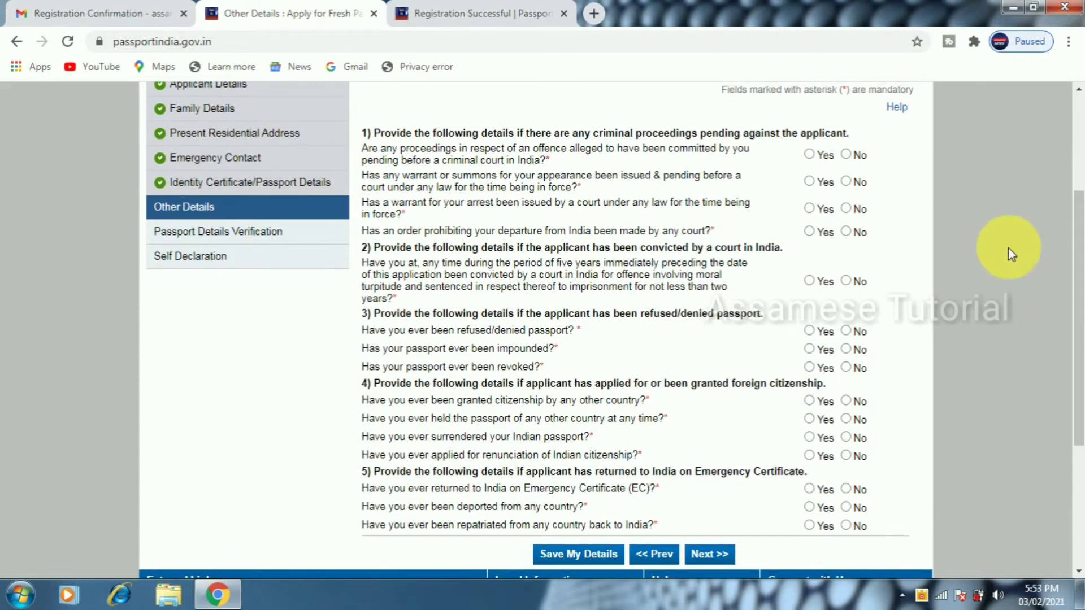
click(846, 155)
click(846, 181)
click(846, 208)
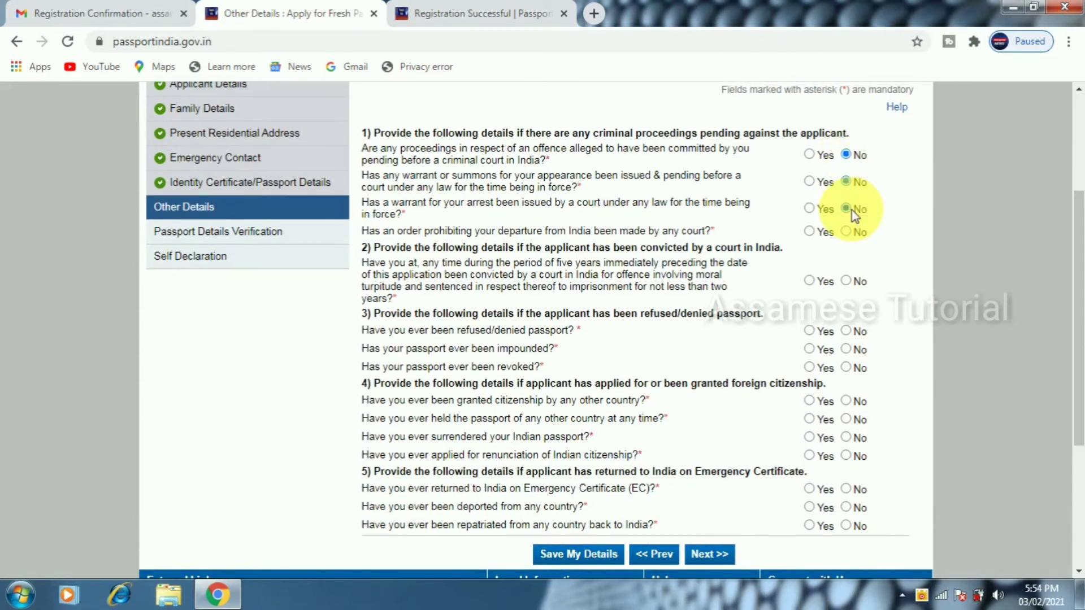
click(845, 231)
click(846, 280)
click(845, 330)
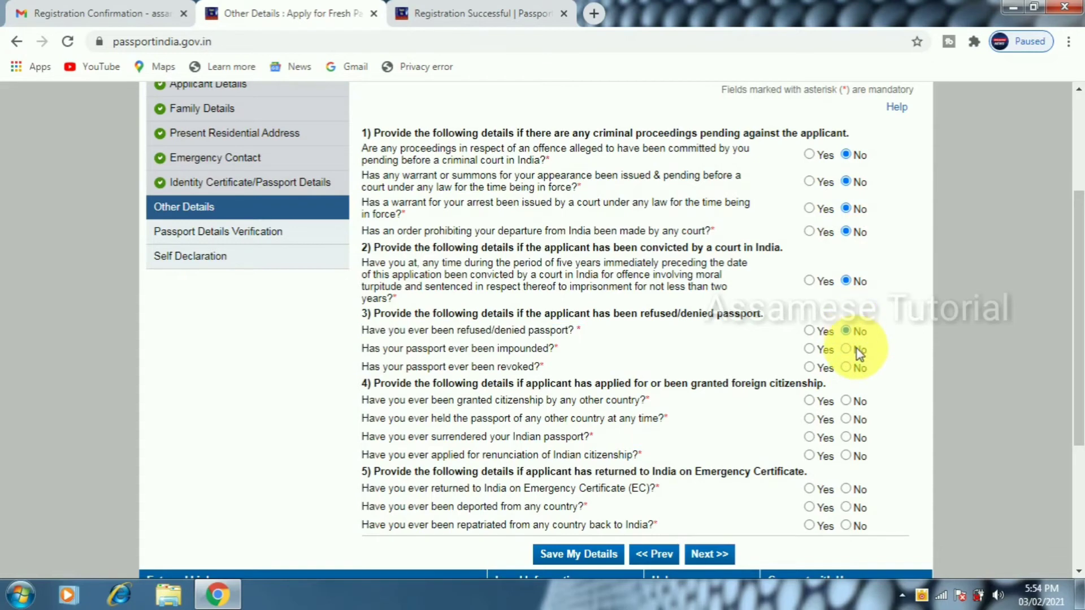
click(846, 401)
click(846, 418)
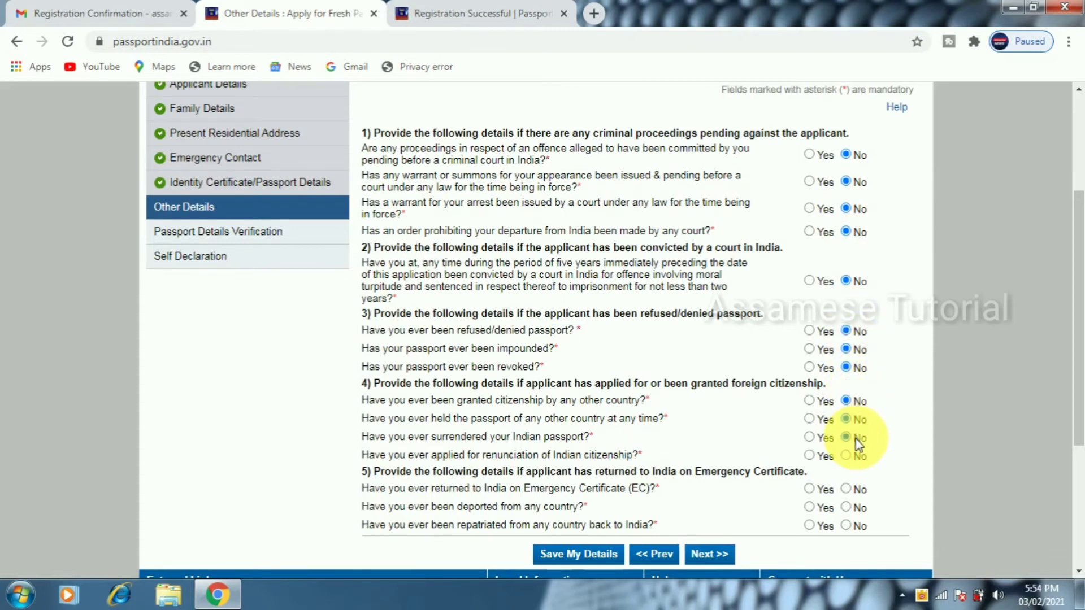
click(856, 455)
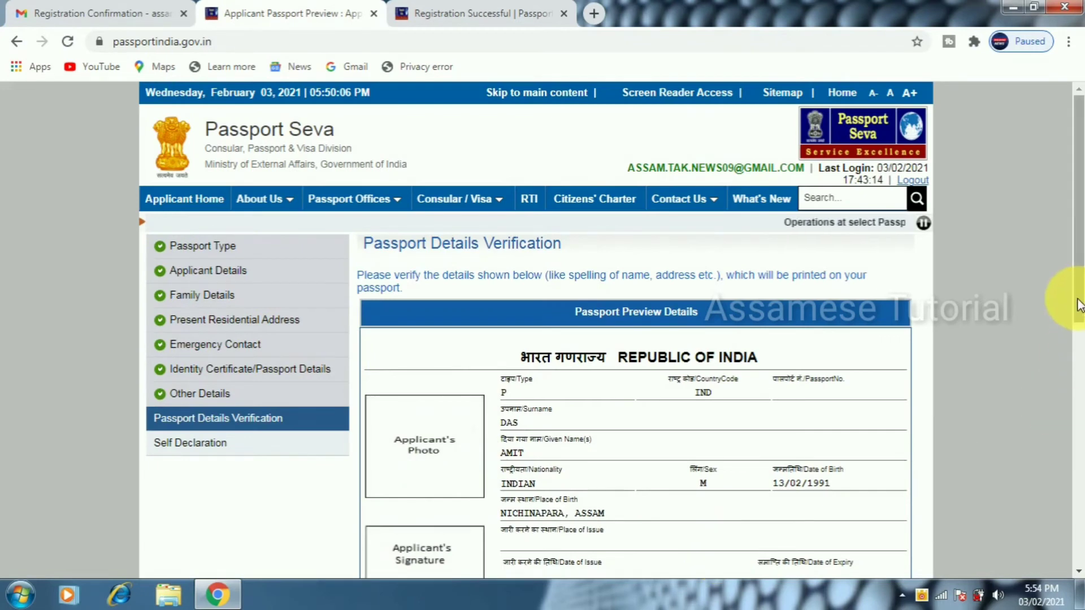
Scroll through the Passport Details Verification preview to check the entered details
drag(1077, 305, 1082, 384)
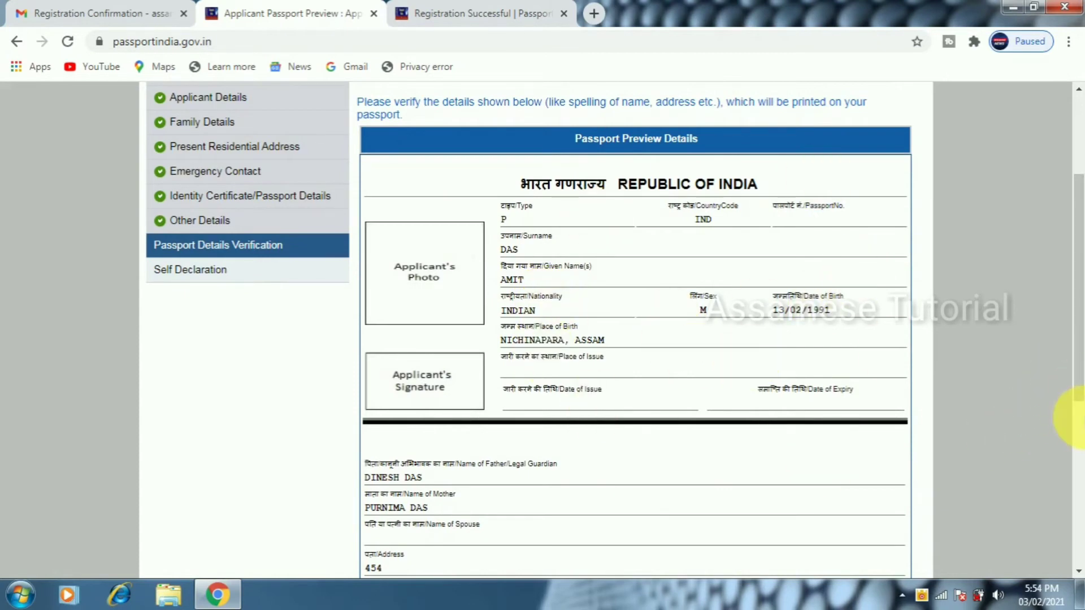
drag(1077, 396, 1078, 512)
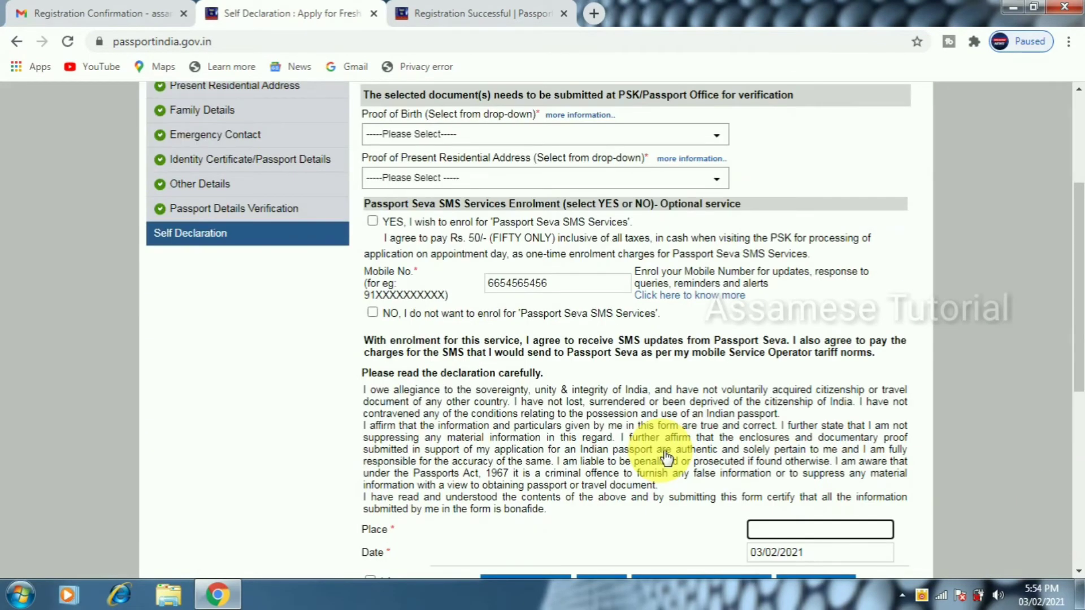
Choose PAN Card as proof of birth and dismiss the DigiLocker reminder
drag(1079, 215, 1082, 169)
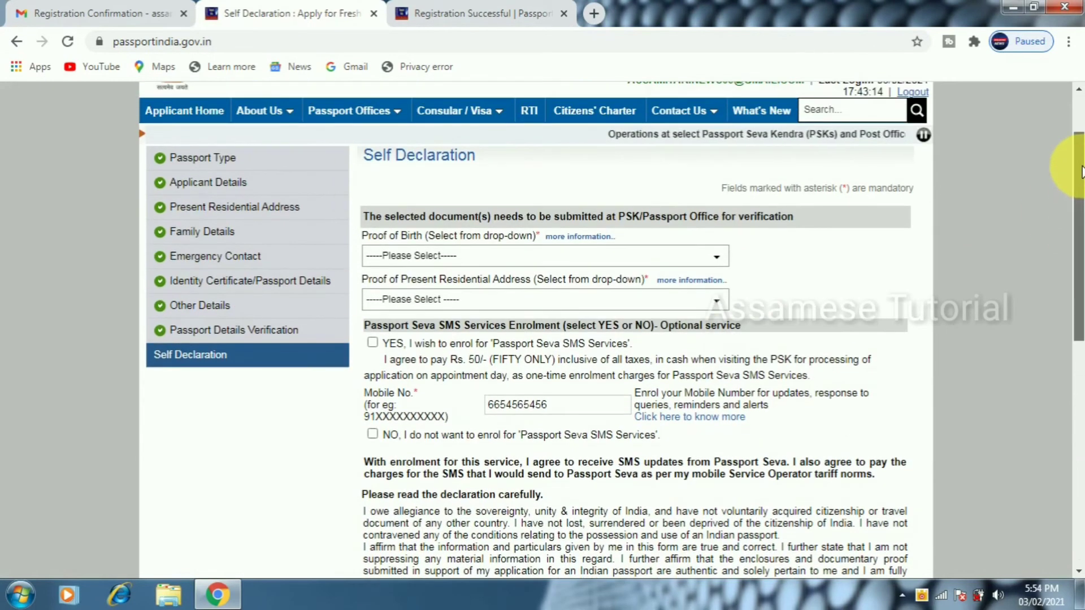
click(510, 260)
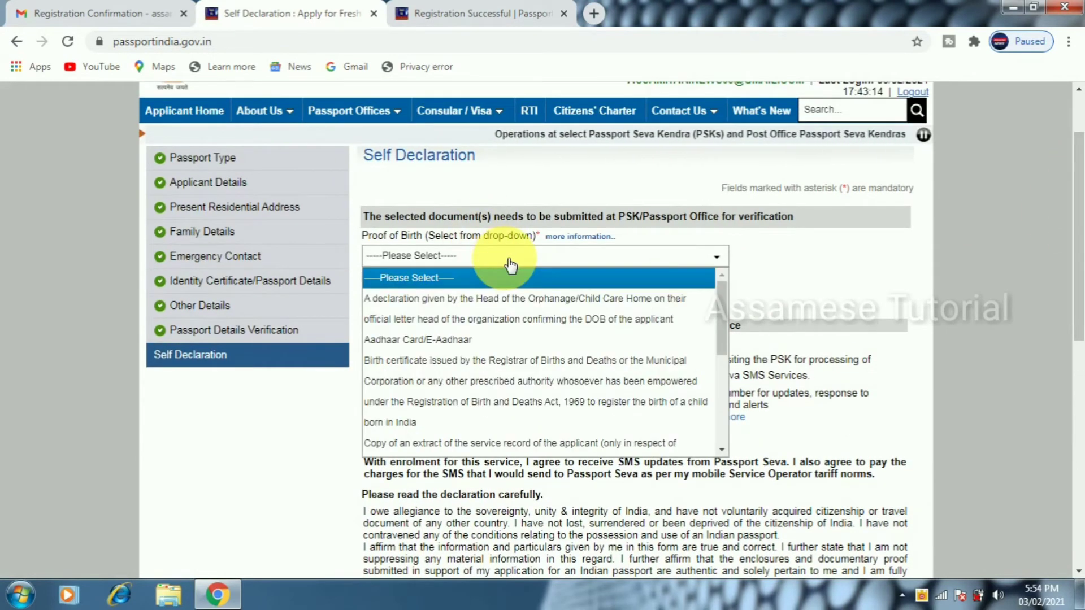
key(Down)
key(Down)
key(Down)
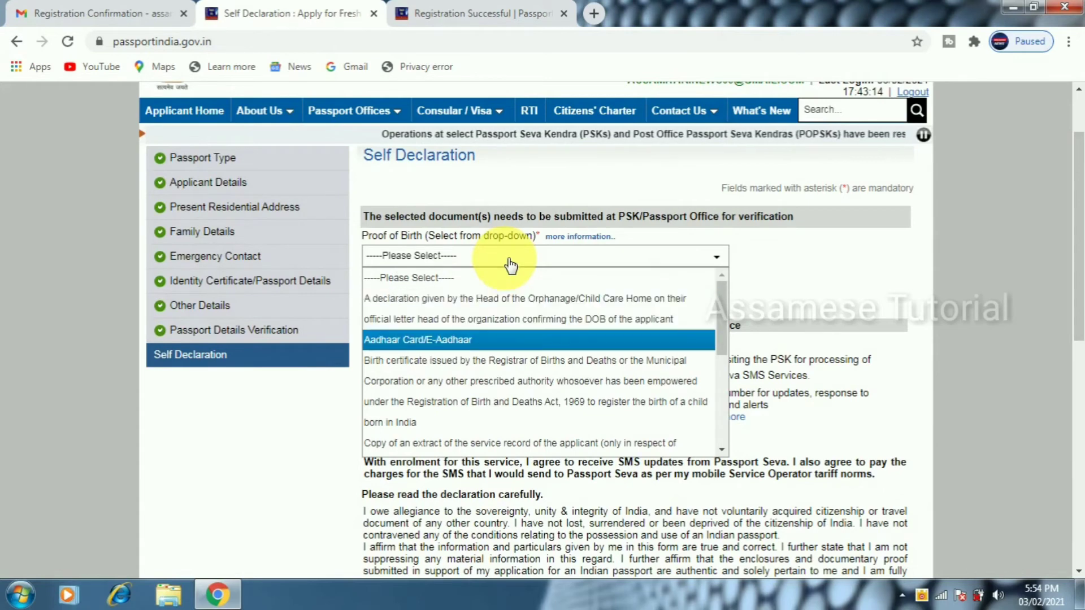
key(Down)
key(Down)
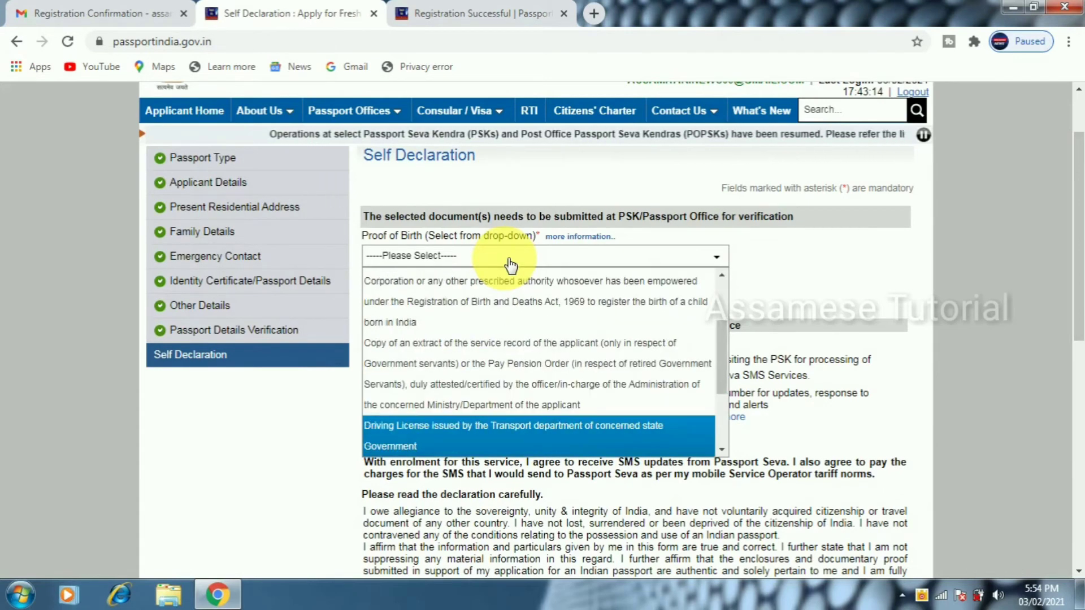
key(Down)
key(Down)
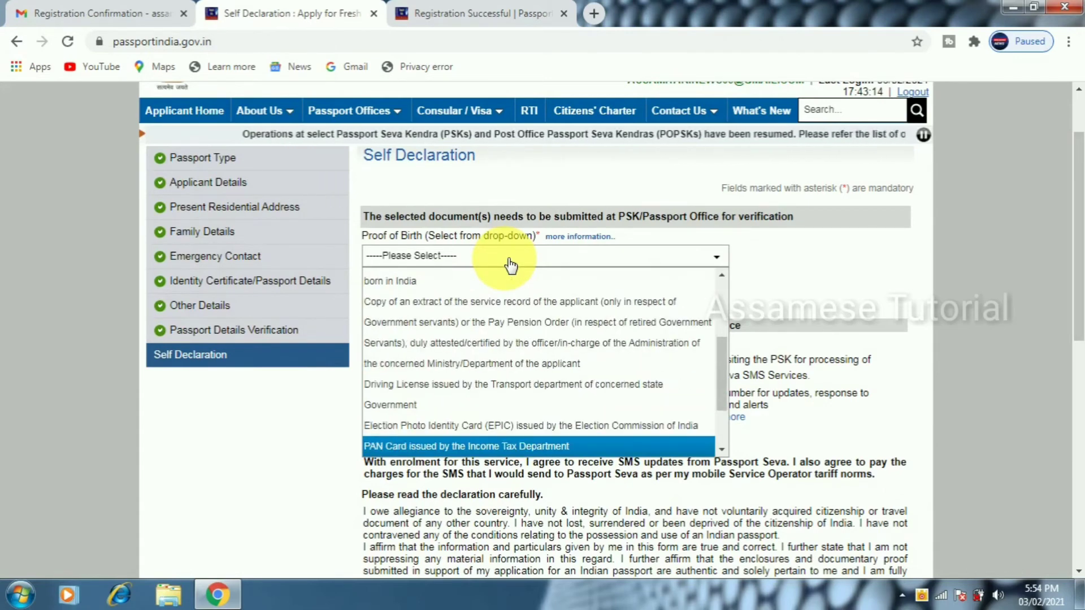
click(452, 446)
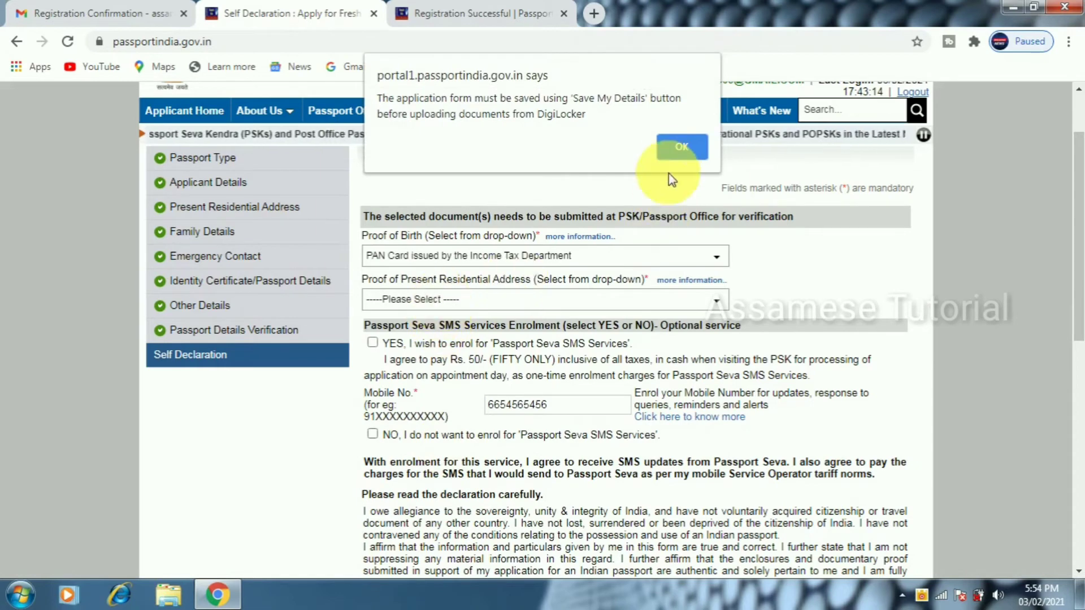
click(670, 152)
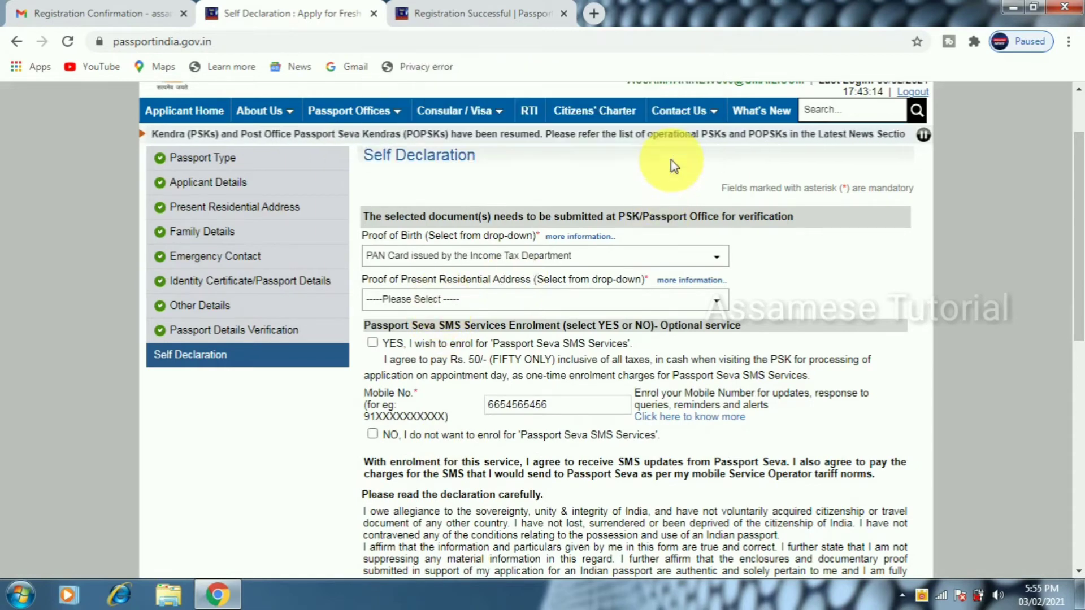
Choose Voter Id, ration card as address proof and dismiss the DigiLocker reminder
click(531, 305)
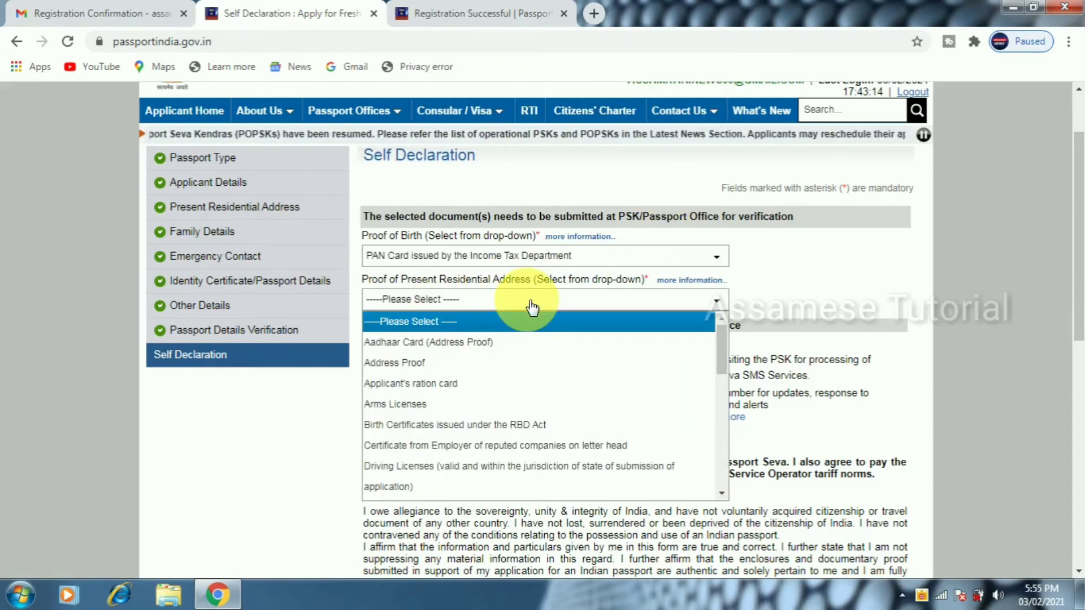
key(End)
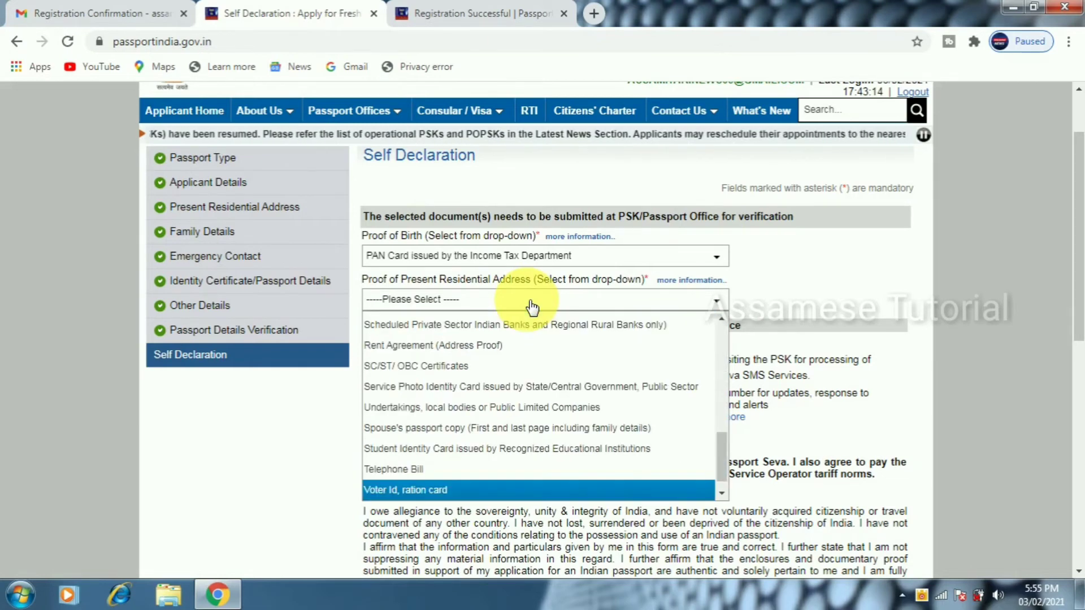
click(415, 492)
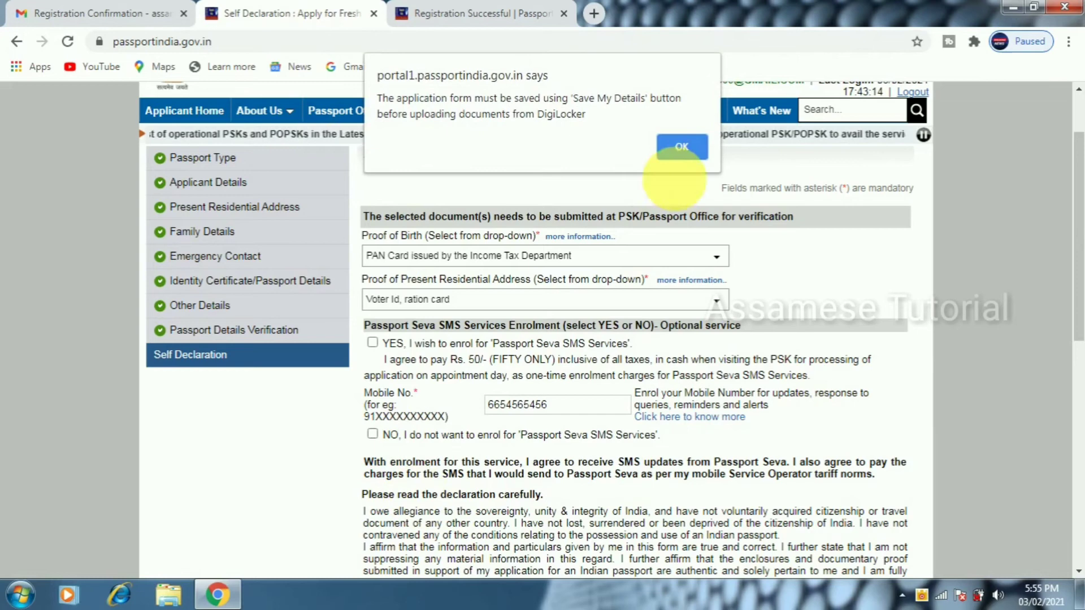
click(684, 149)
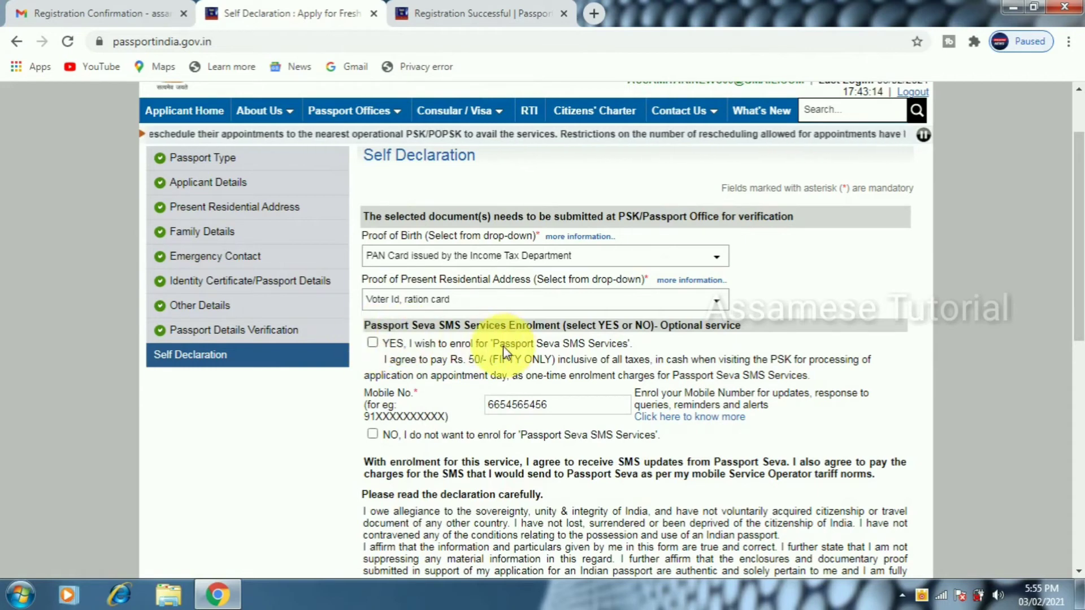
Opt in to SMS services, enter the declaration place, agree, and submit the form
click(373, 341)
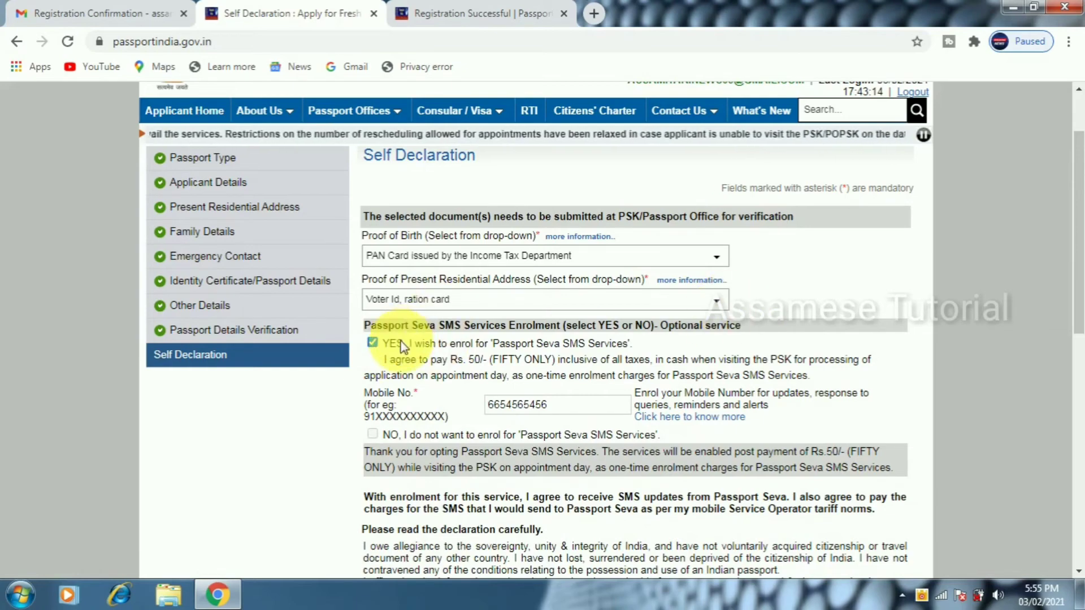
drag(1077, 203, 1076, 345)
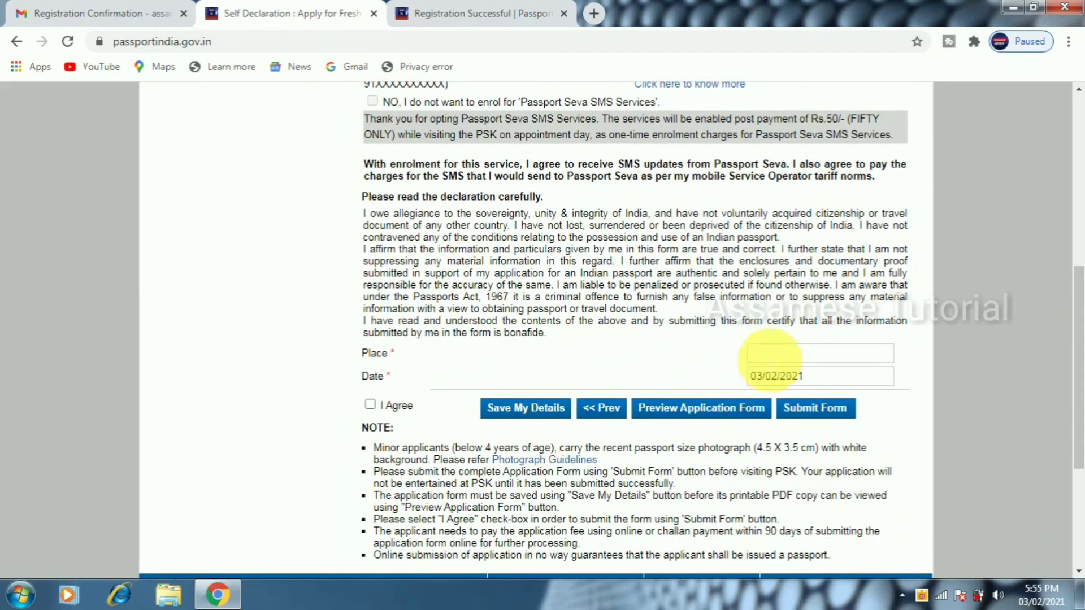
click(770, 355)
text(BASUGAON)
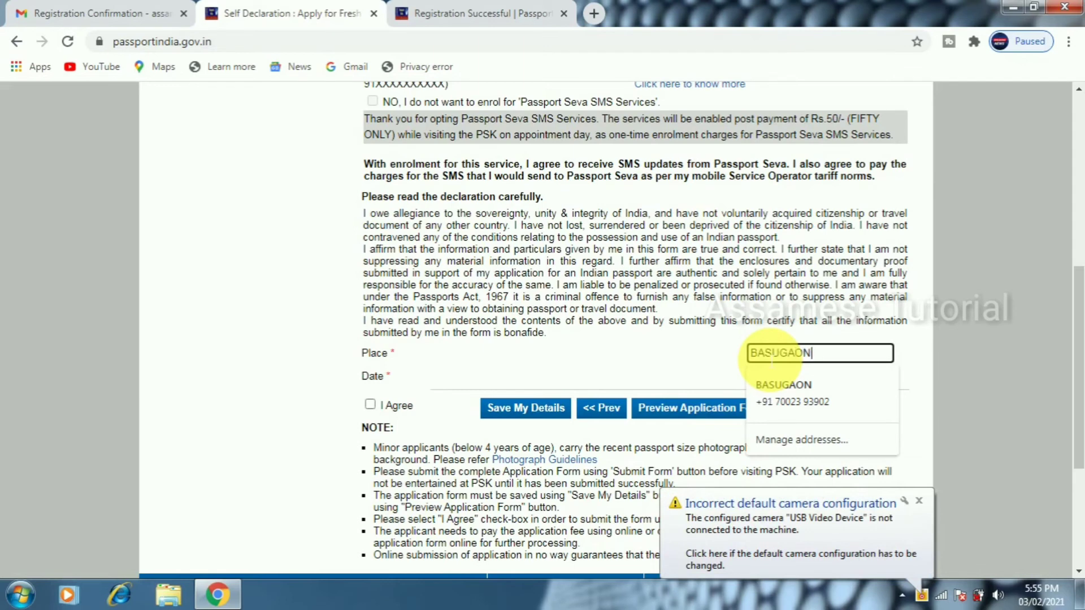
click(533, 368)
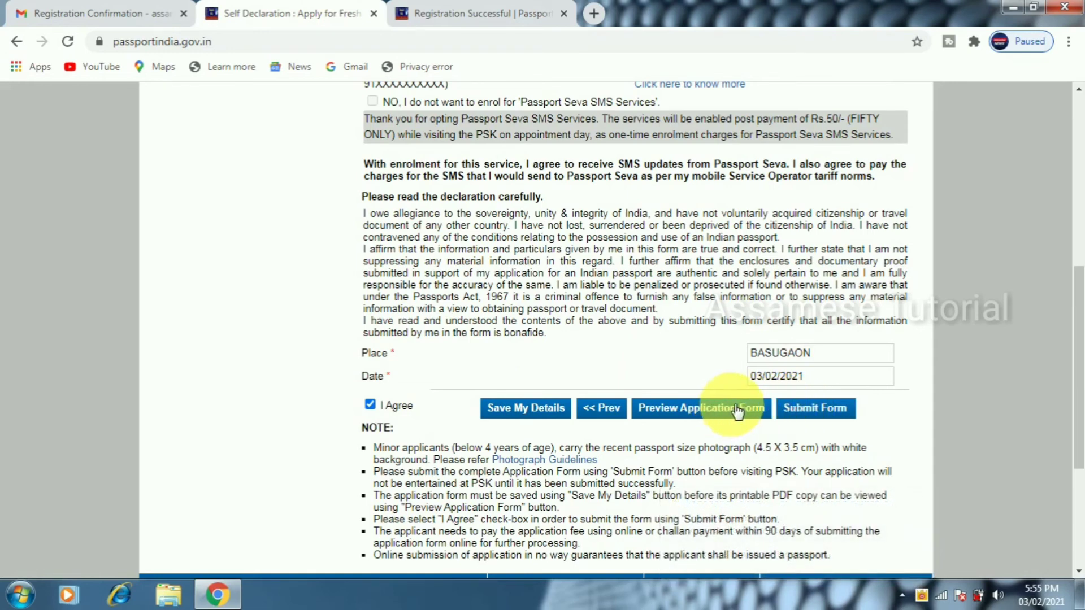
click(823, 413)
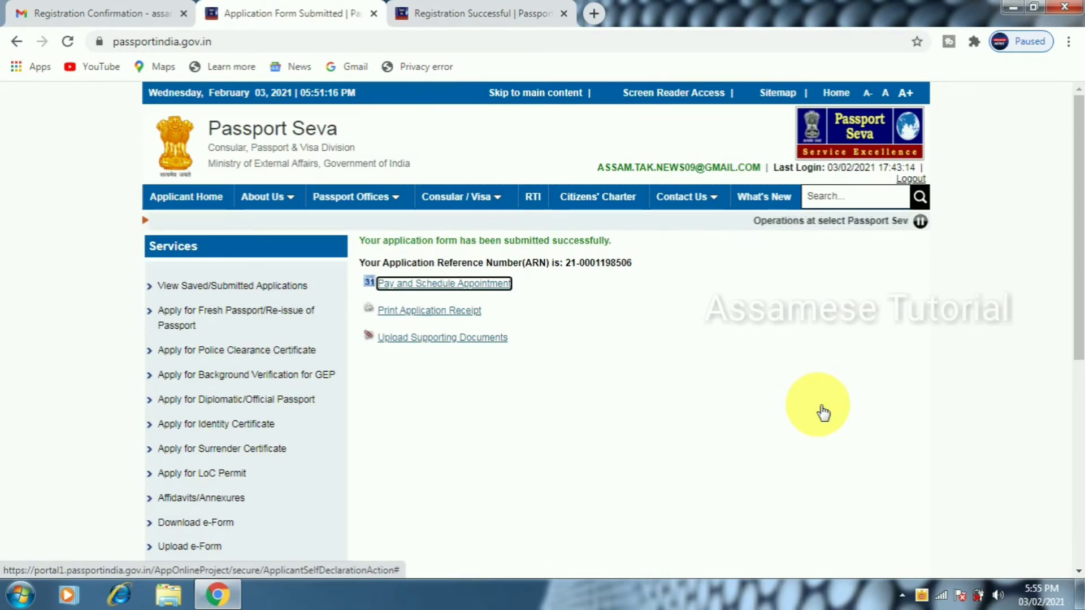
Choose Online Payment as the payment mode and continue to appointment scheduling
click(465, 287)
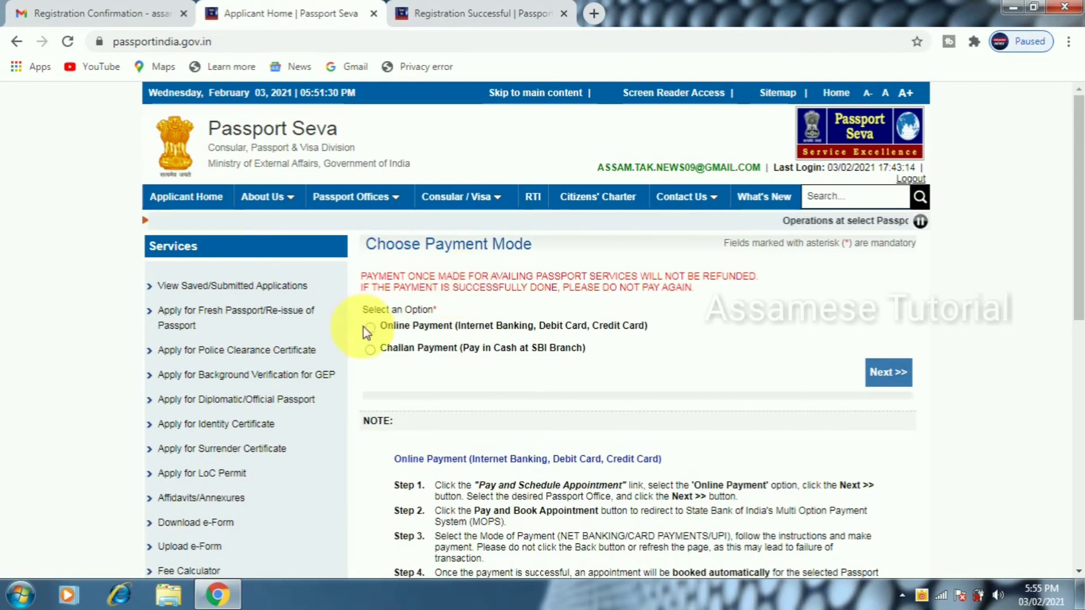
click(415, 326)
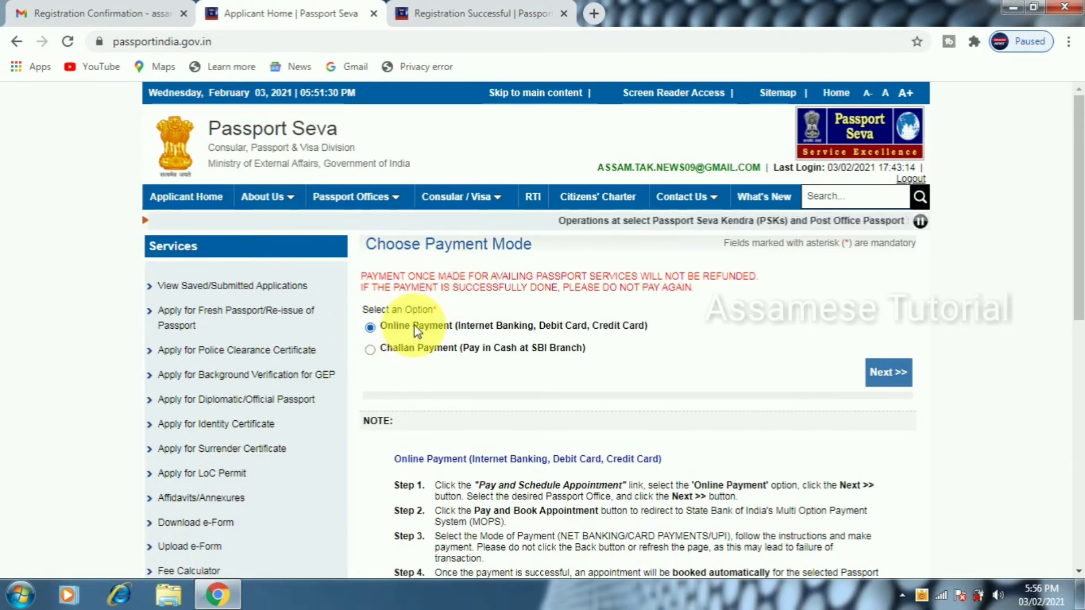
click(888, 371)
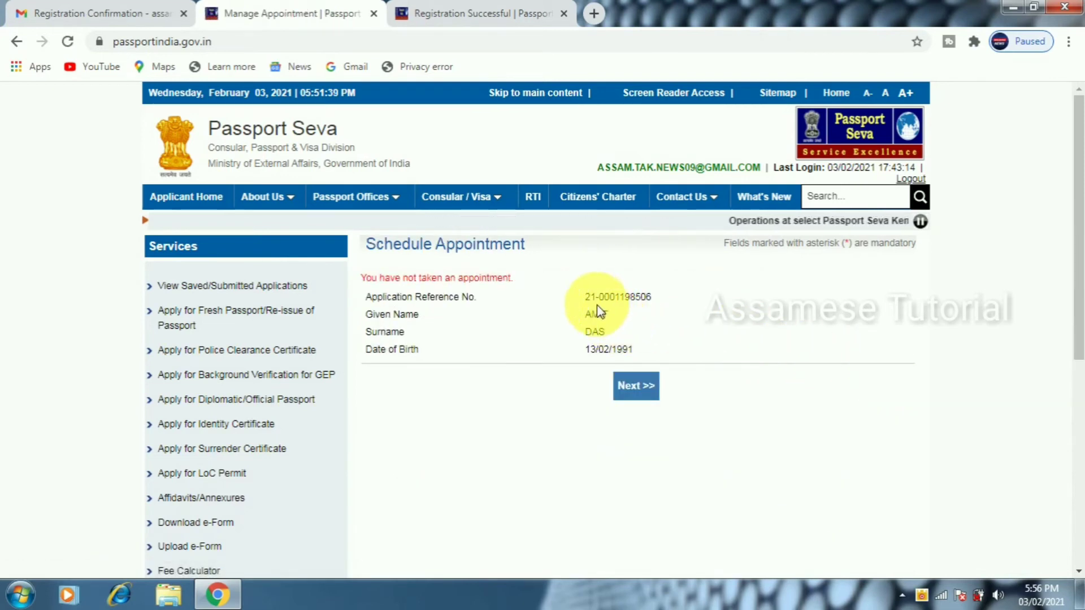
Select Post Office PSK Goalpara as the appointment location
click(635, 384)
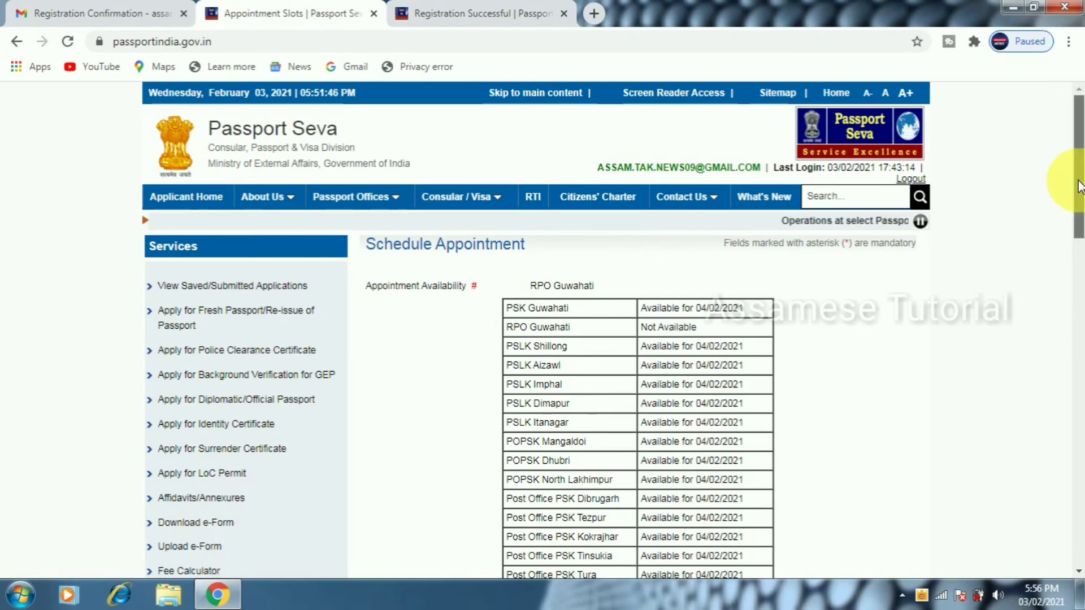
drag(1077, 192, 1079, 415)
drag(1083, 434, 1084, 435)
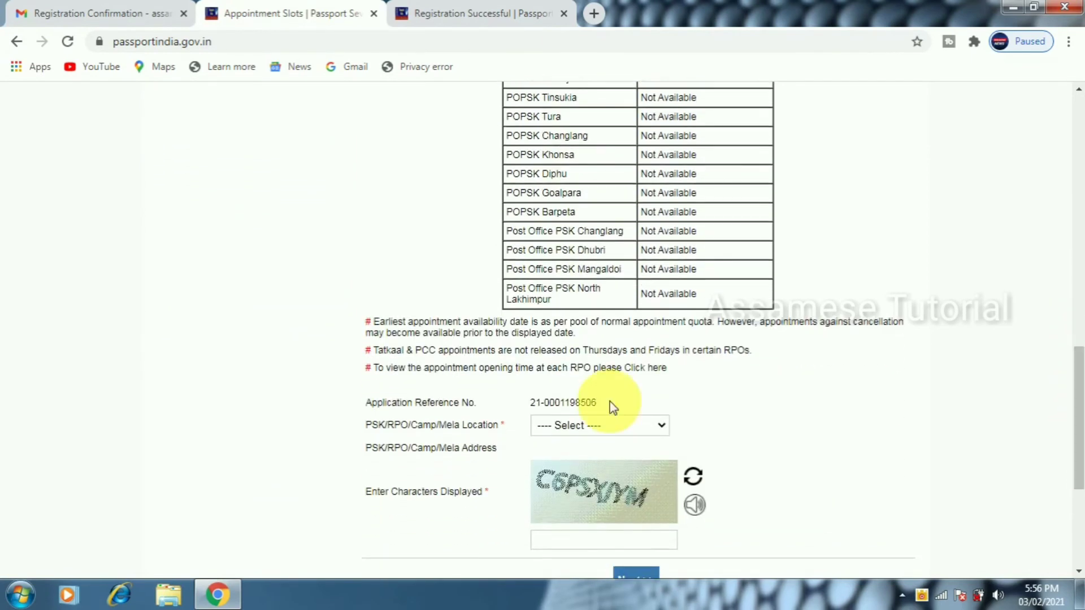
click(592, 427)
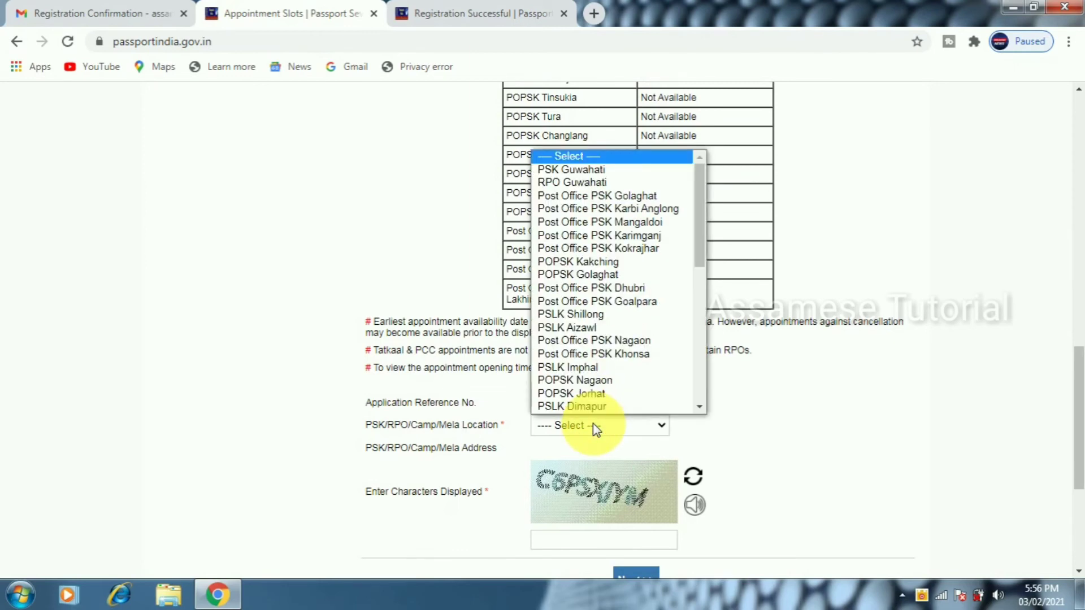
click(621, 304)
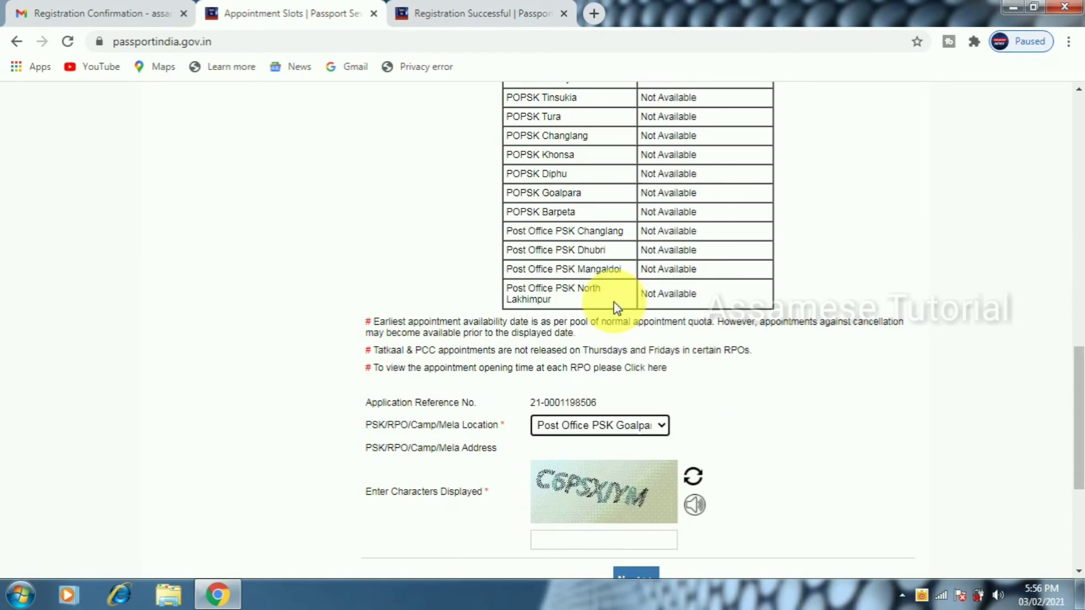
Enter the displayed captcha code and submit the location to reach the 1500.00 fee page
drag(1071, 362, 1071, 429)
click(579, 337)
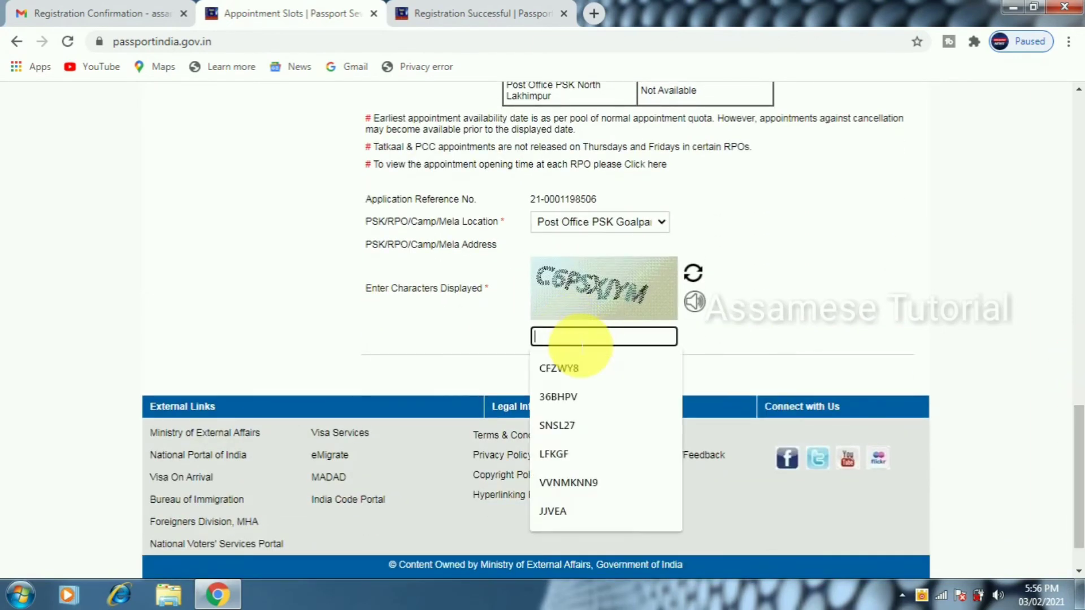
text(C)
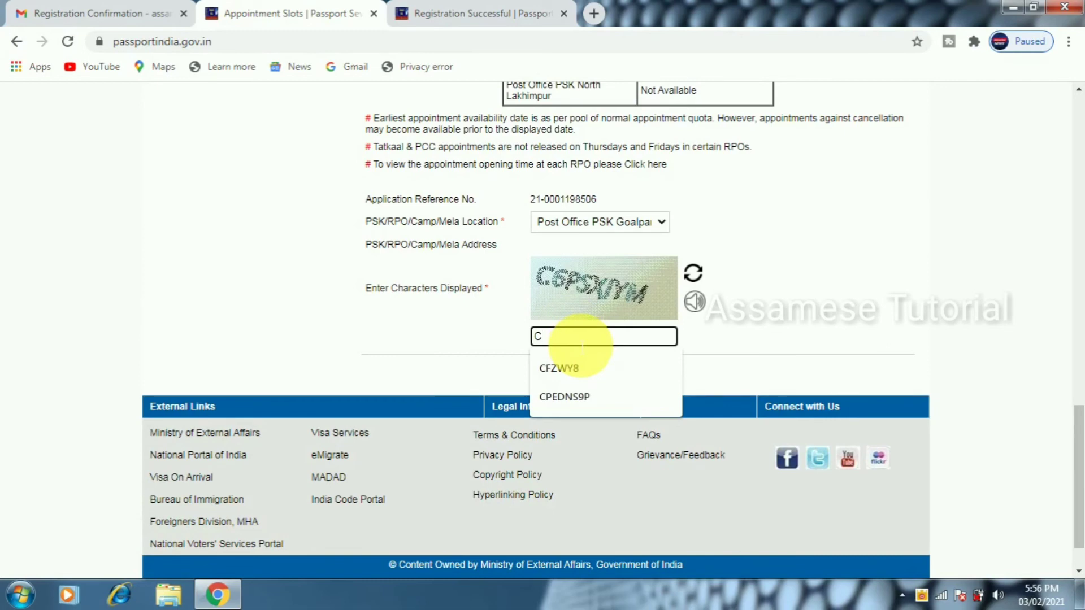
text(6PSXJYM)
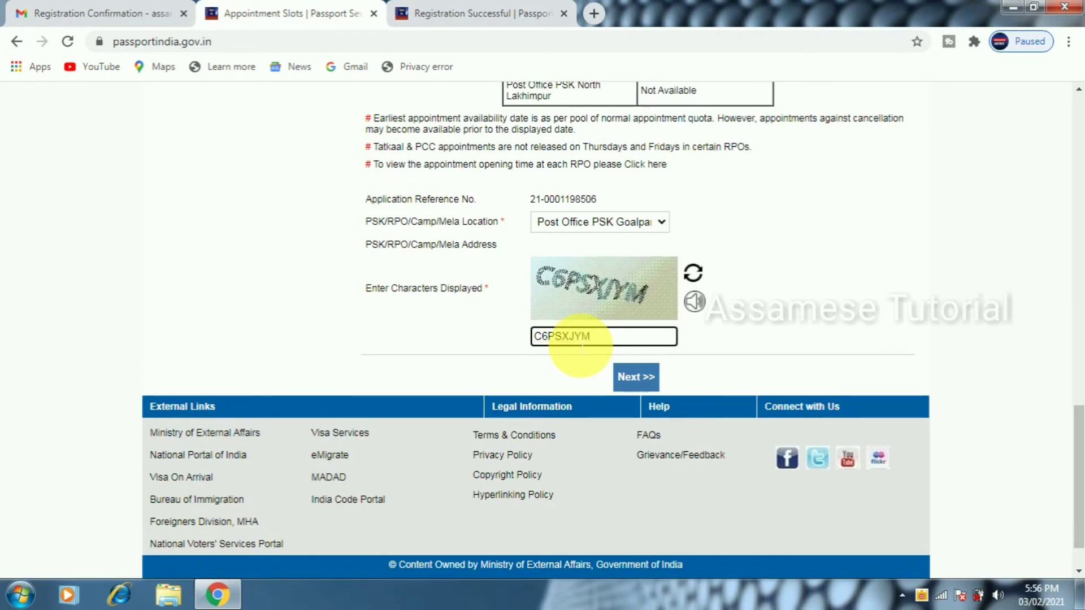
click(633, 385)
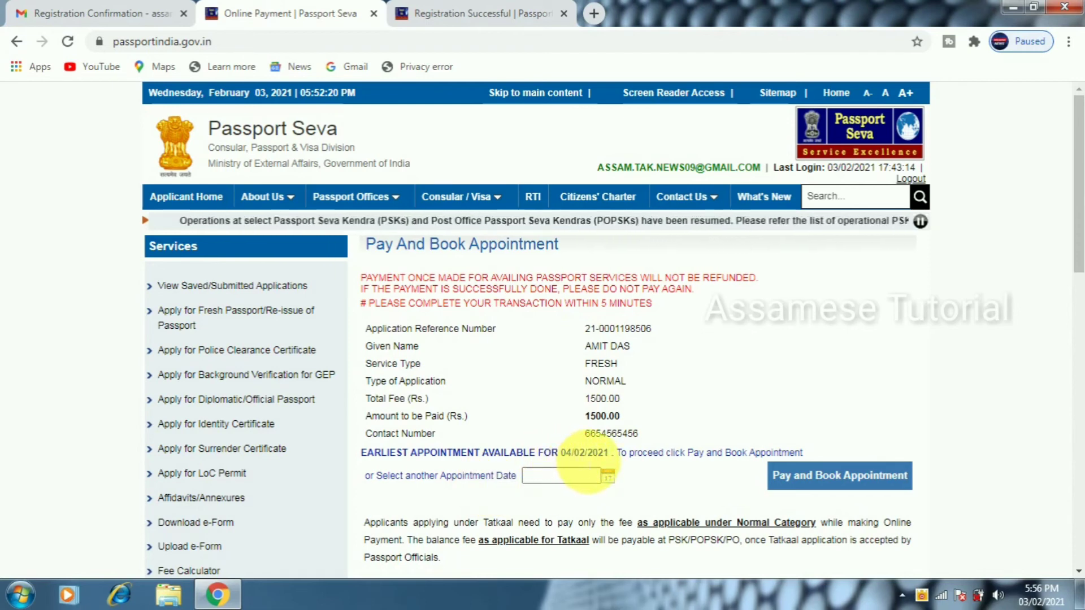
Book the appointment for 04/02/2021 and proceed to State Bank payment
click(608, 477)
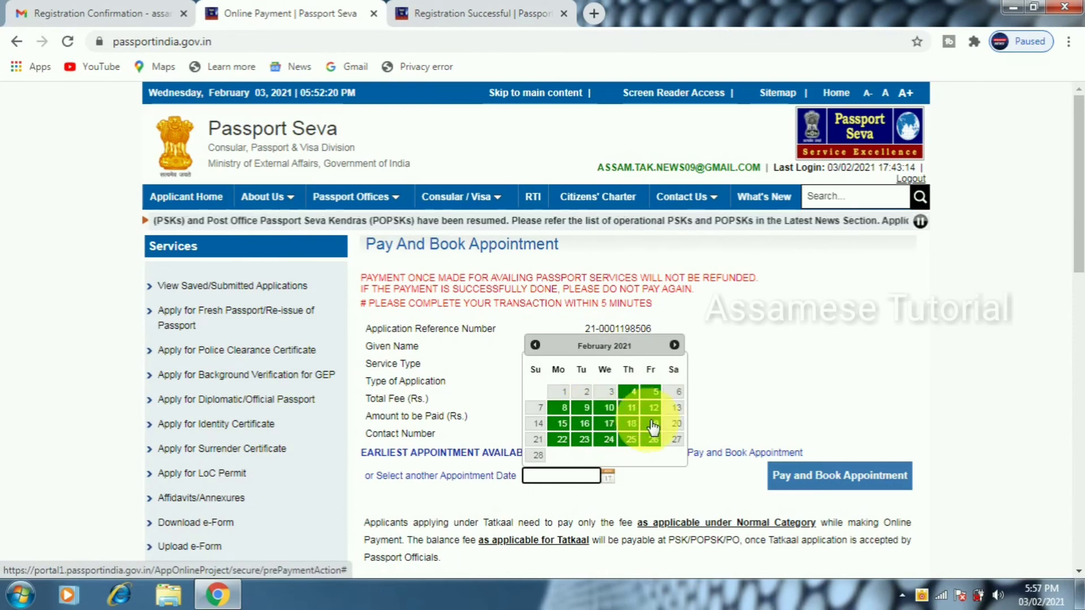
click(636, 396)
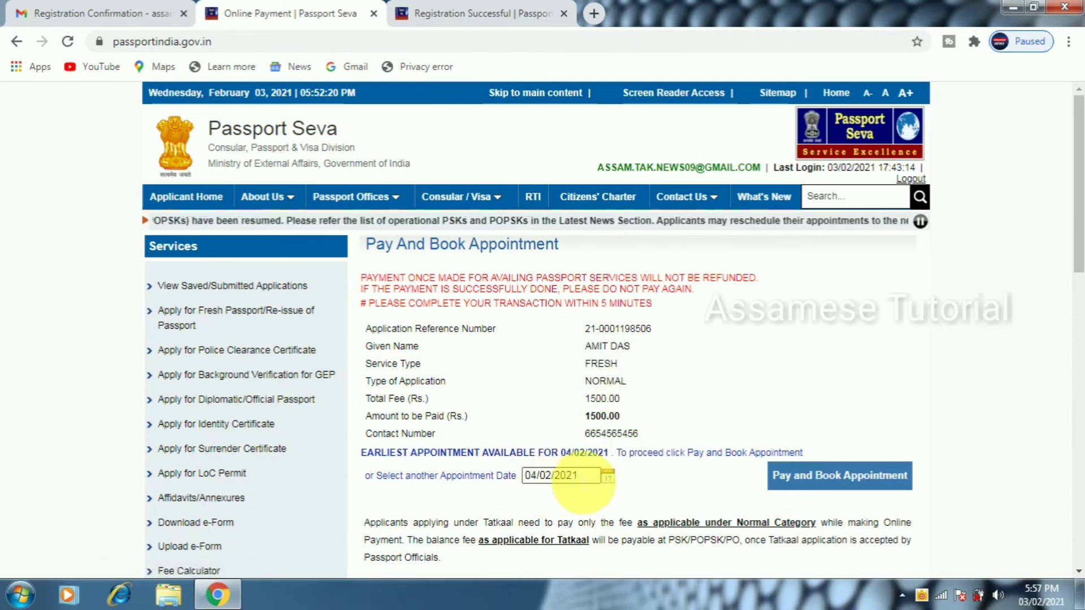
click(843, 482)
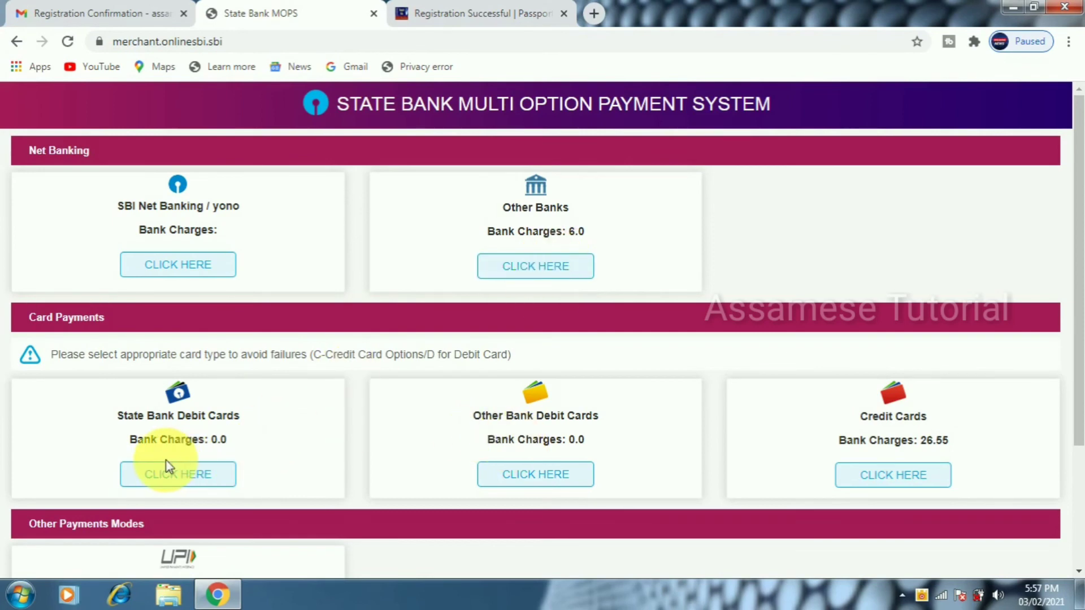
Pay the Rs 1500.00 fee with a State Bank debit card and confirm the payment
click(209, 478)
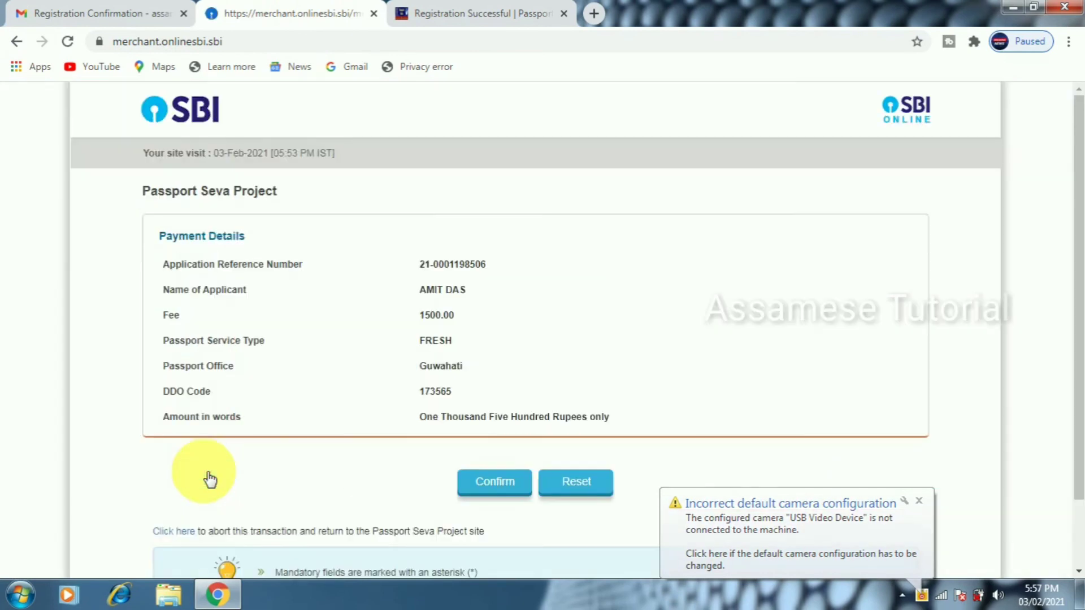
click(511, 490)
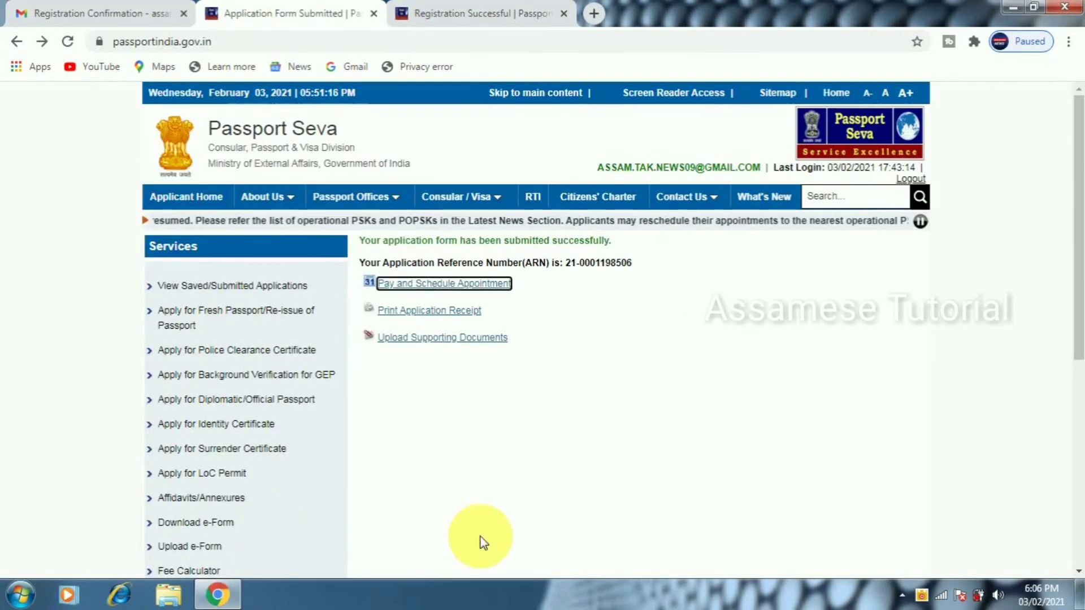
Open the application receipt and print it, confirming with OK
click(443, 316)
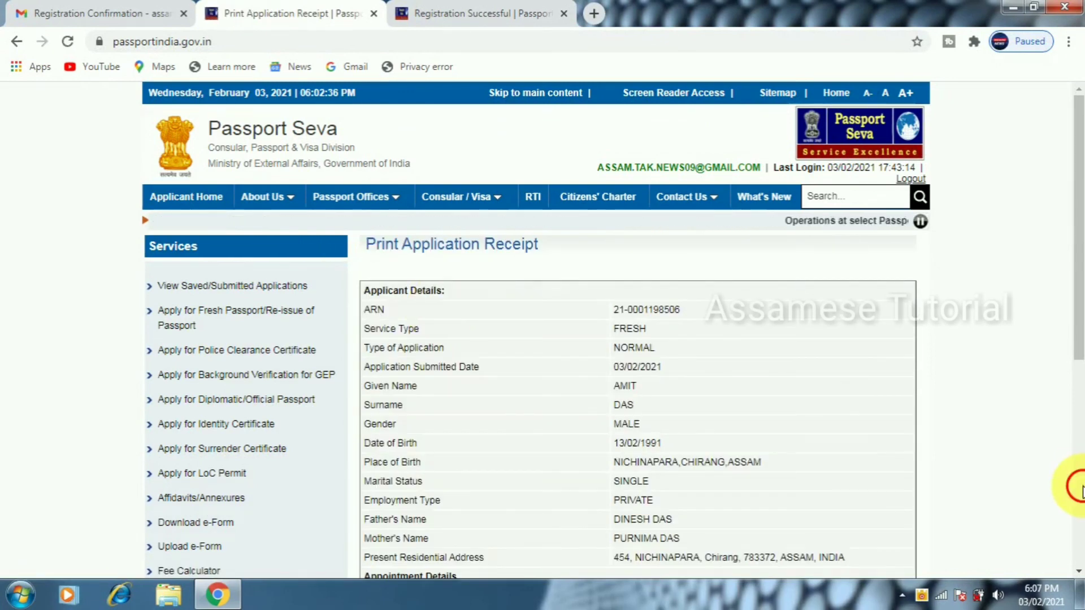
scroll(1073, 475, down, 7)
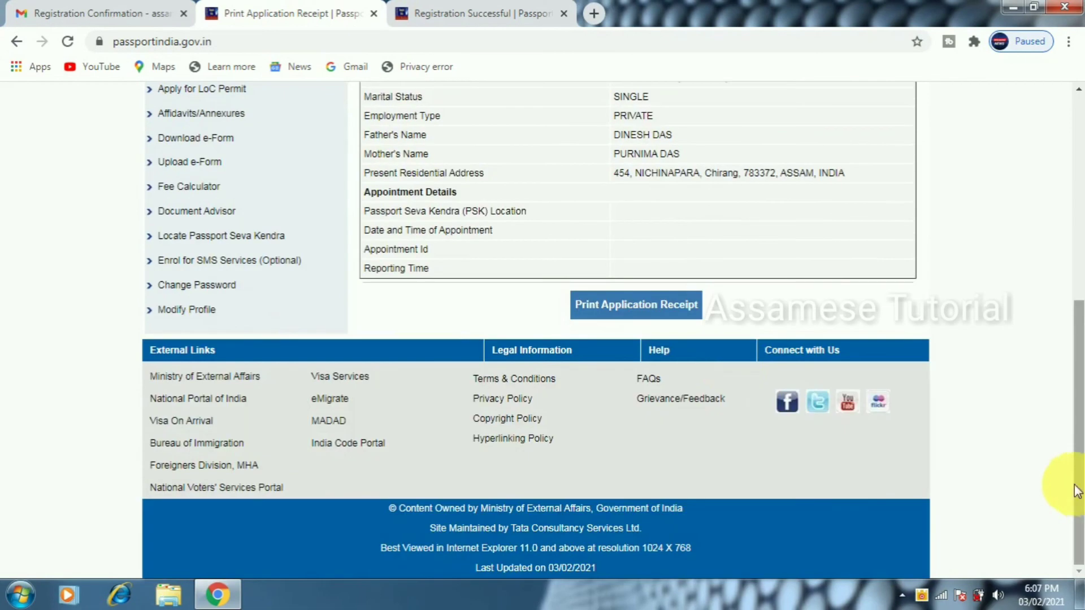
click(651, 310)
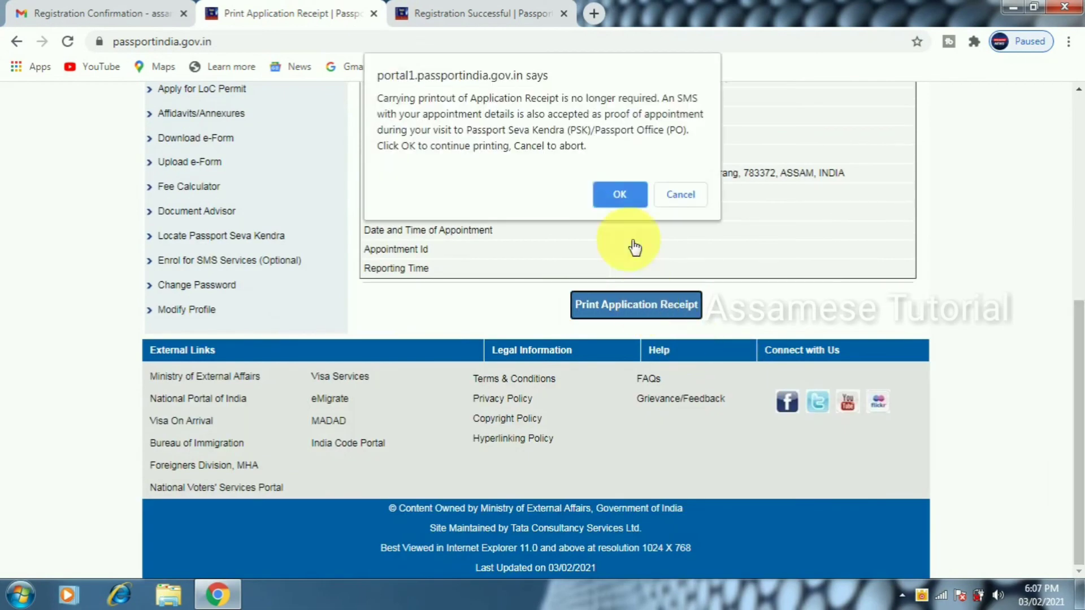
click(618, 193)
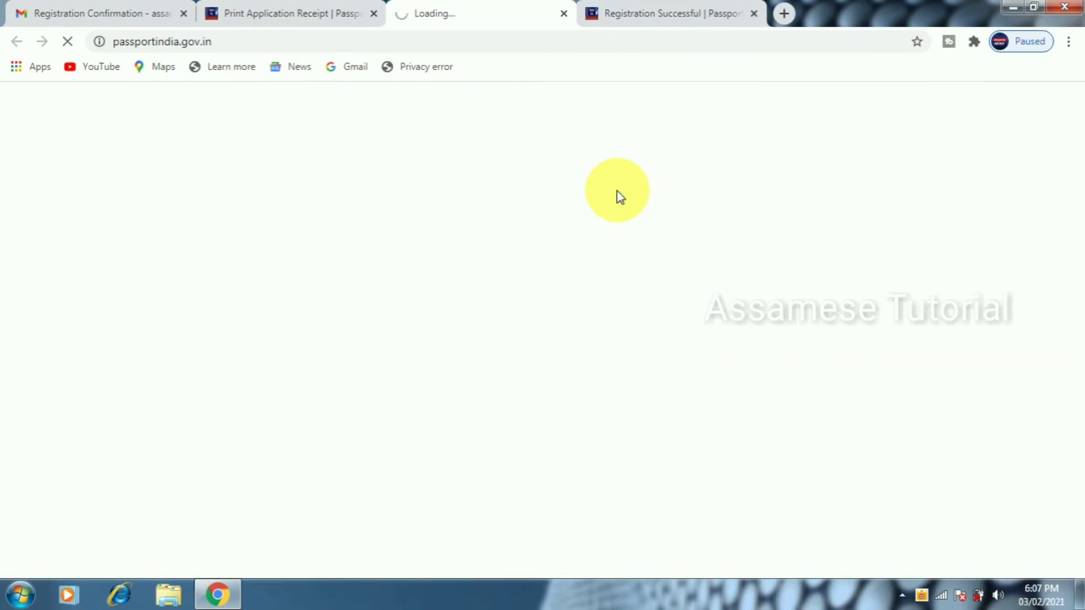